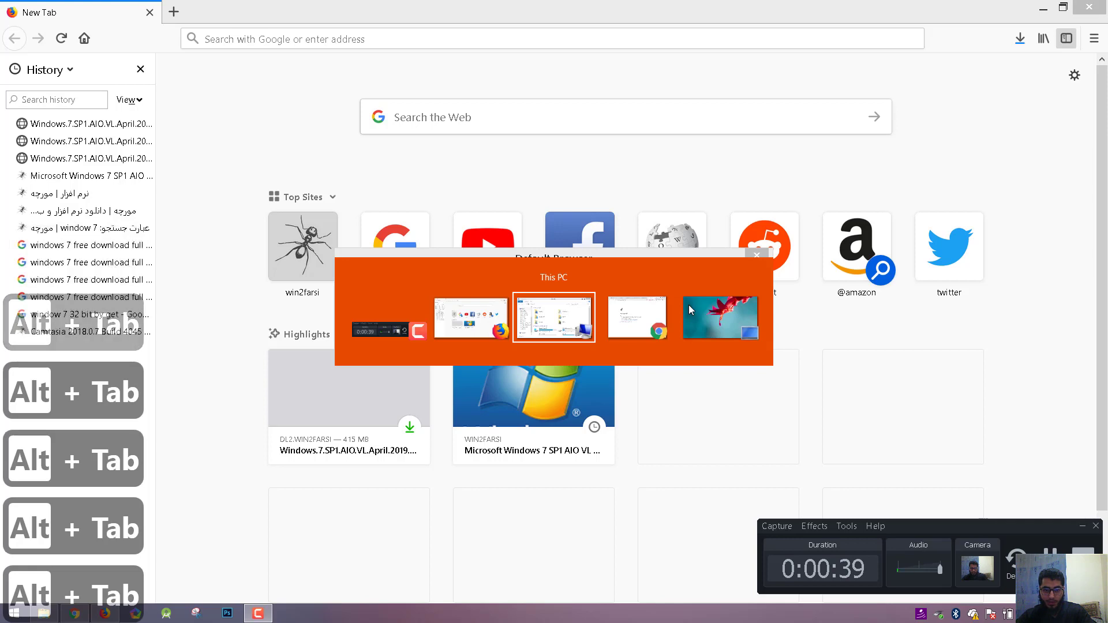
- Cycle through the open windows with the task switcher, including This PC and Chrome, and switch to the desktop
key("alt+Tab")
key("Tab")
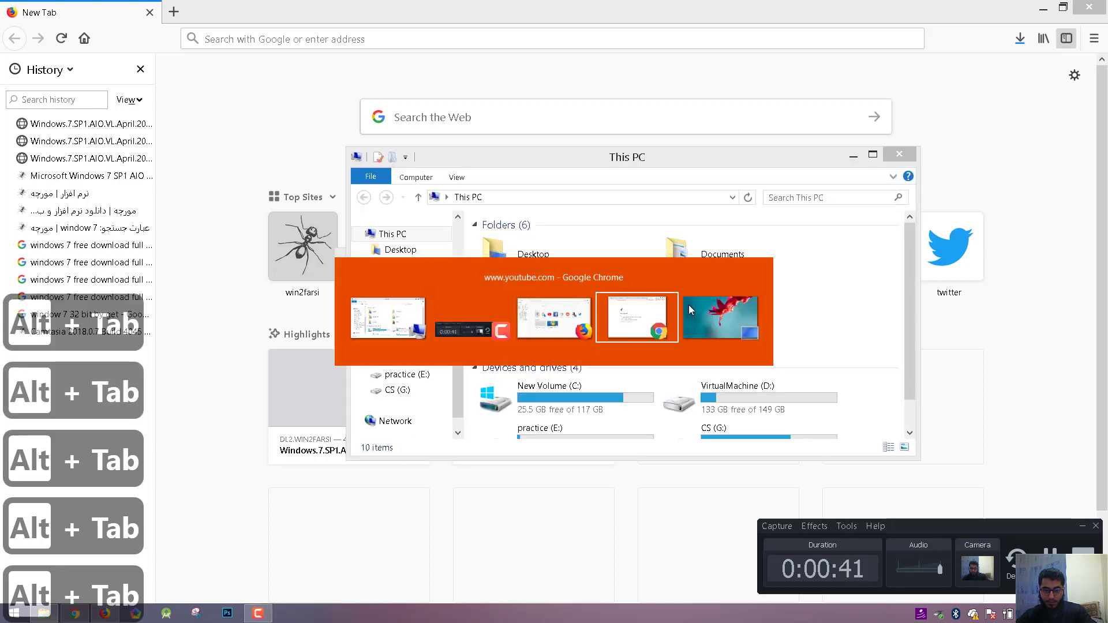
key("alt+Tab")
key("Tab")
key("Tab")
key("Tab")
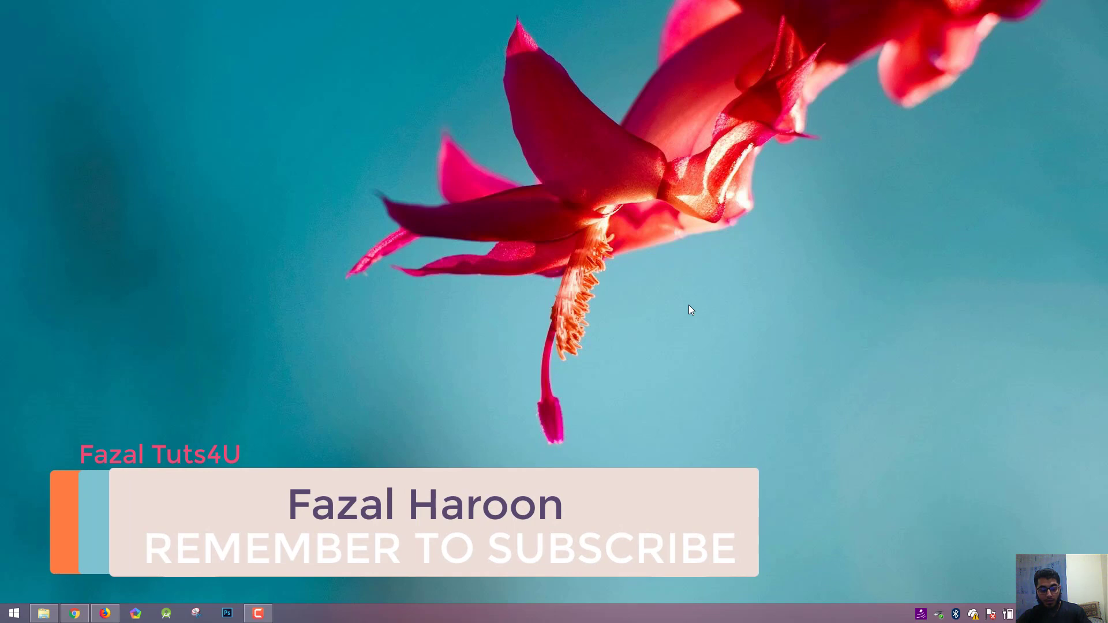
- Keep the task switcher open, move back and forth through the open windows, and switch to This PC
key("ctrl+alt+Tab")
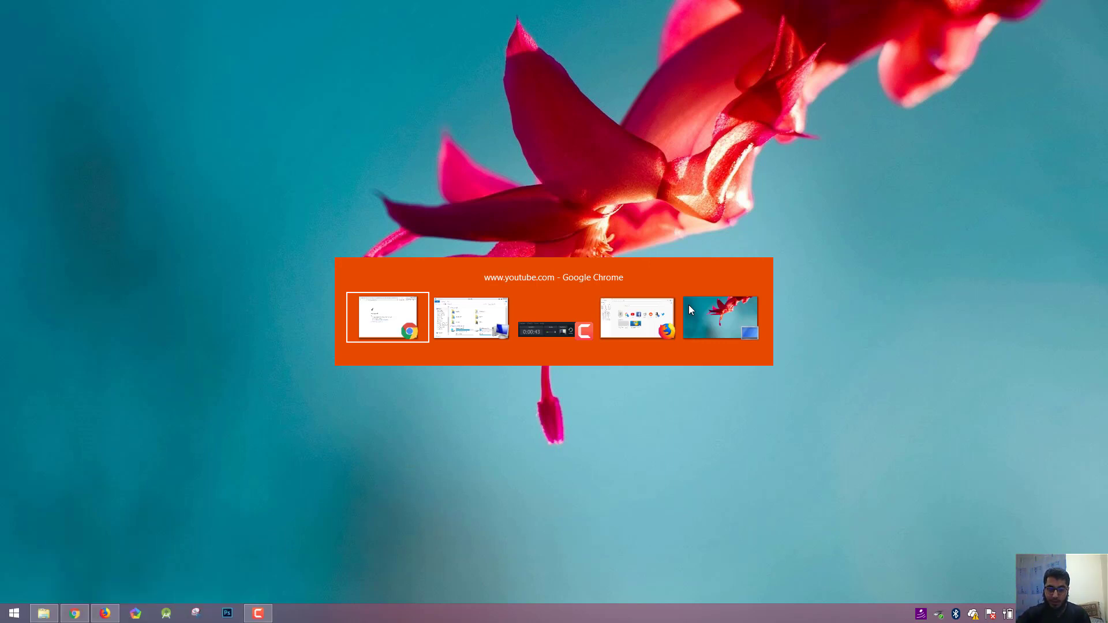
key("Right")
key("Right")
key("Right")
key("Right")
key("Right")
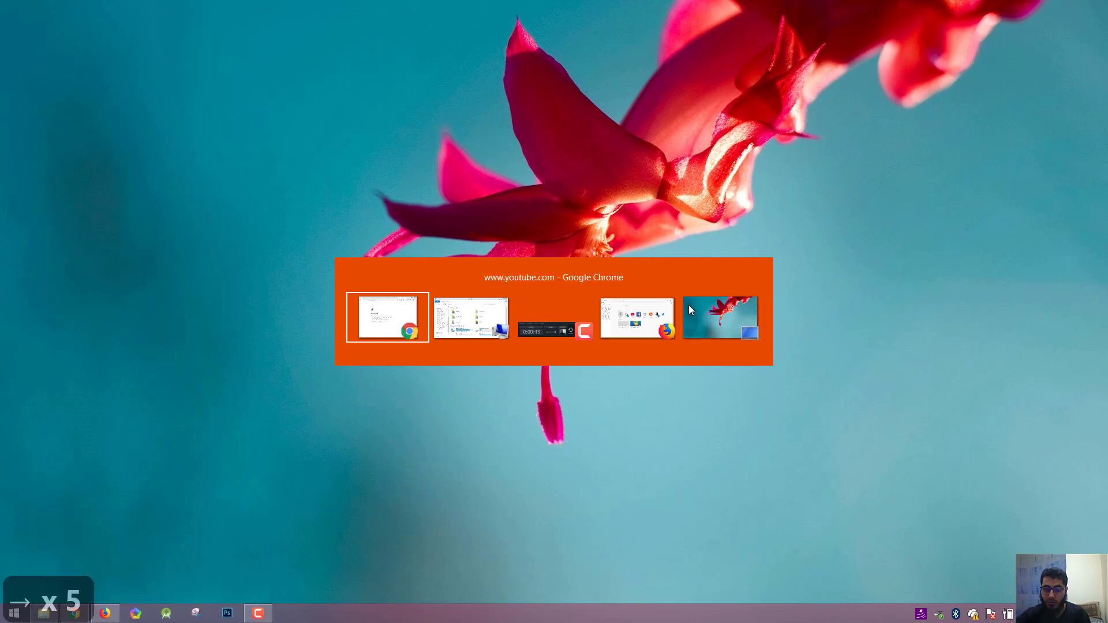
key("Left")
key("Left")
key("Left")
key("Left")
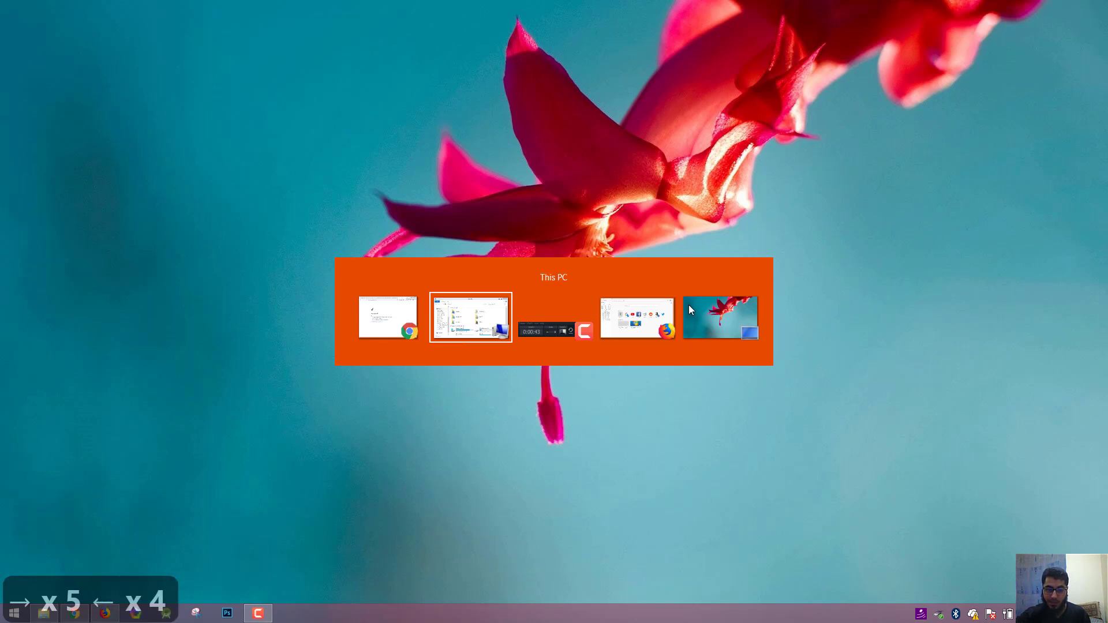
key("Left")
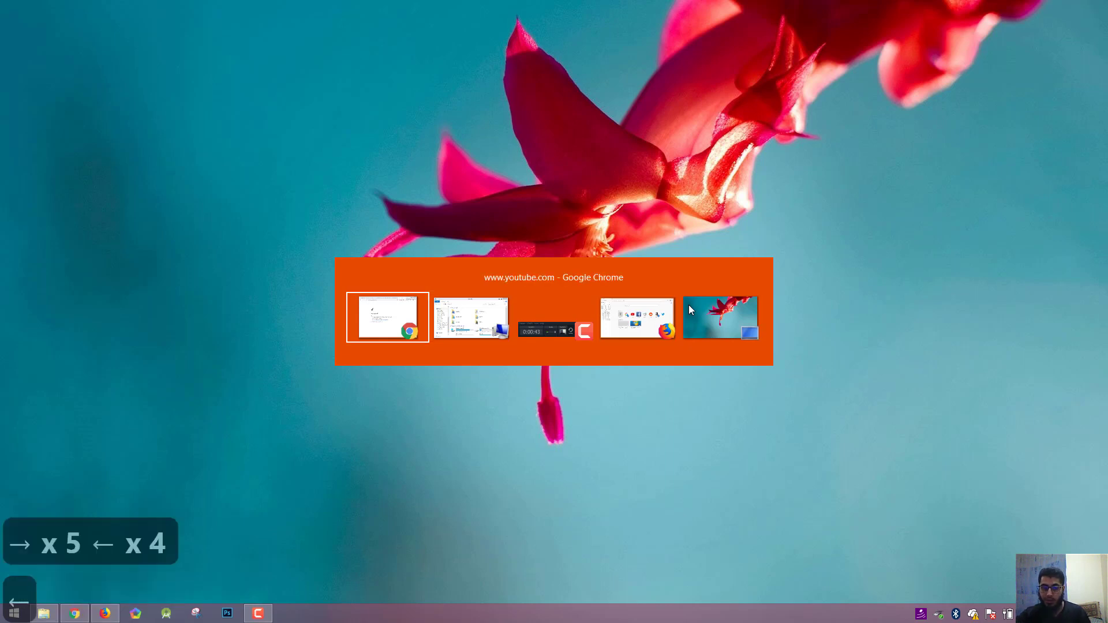
key("Right")
key("Return")
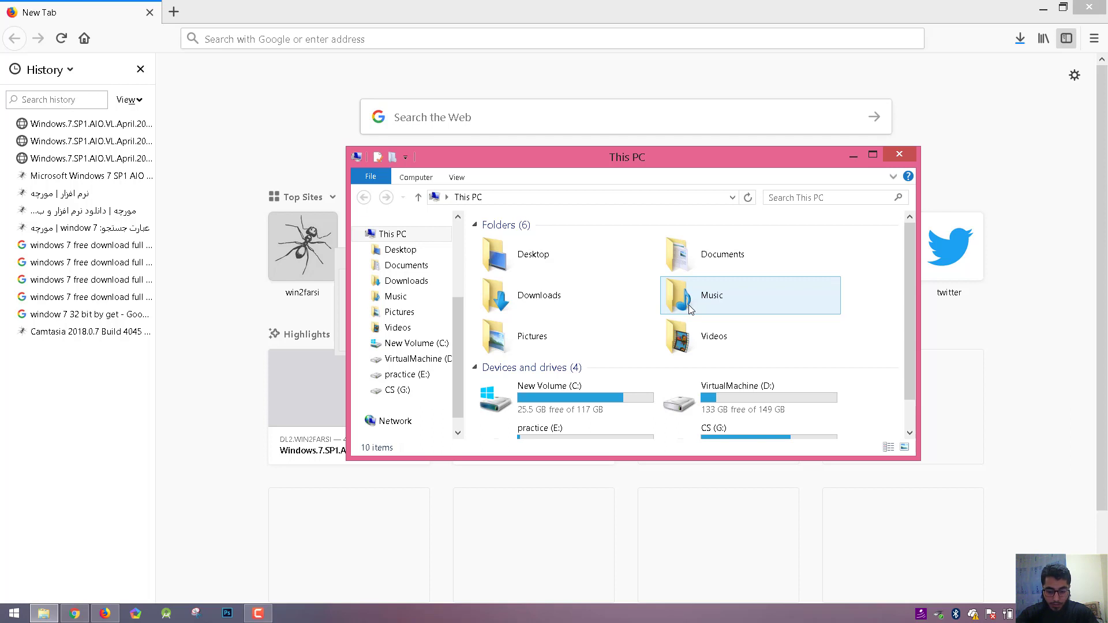
- Capture the whole screen and paste the screenshot into a new picture in a maximized Paint window
key("Print")
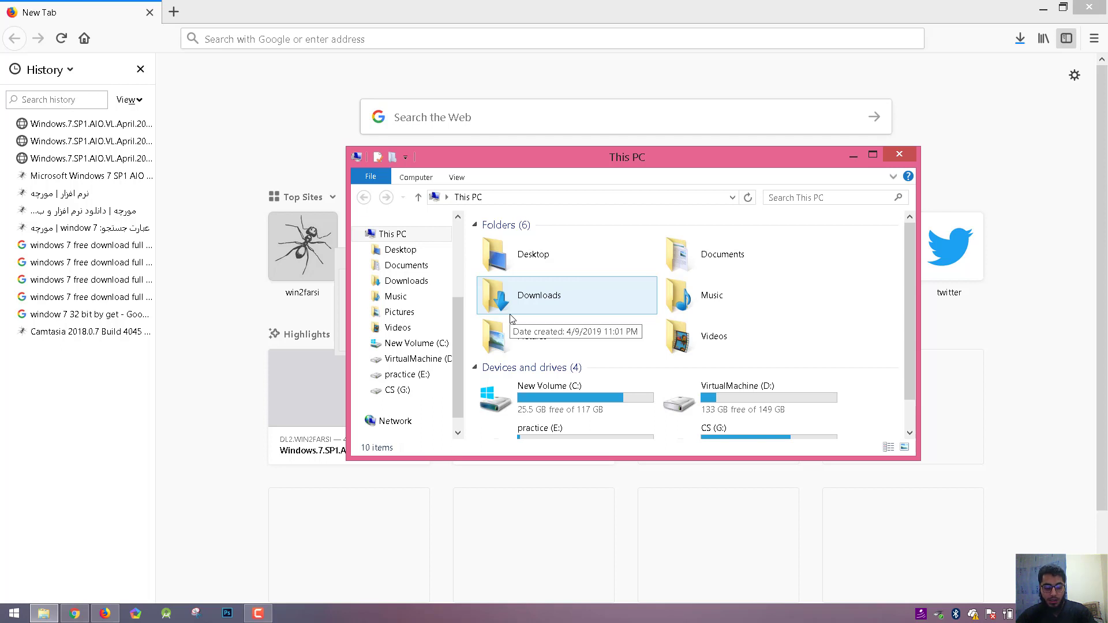
key("super+s")
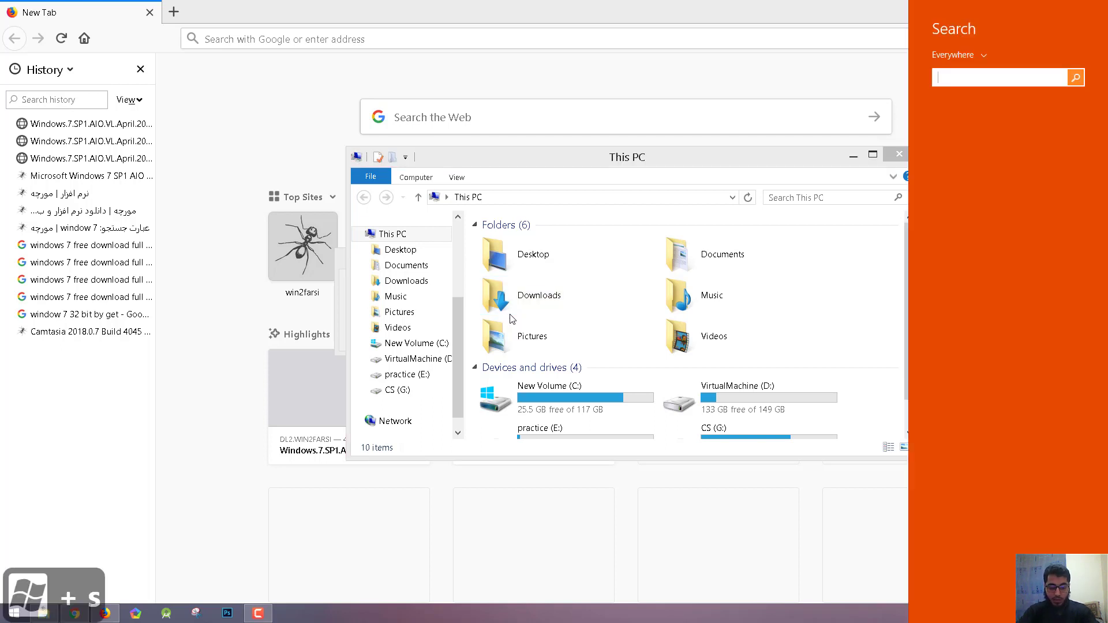
type("pain")
key("Return")
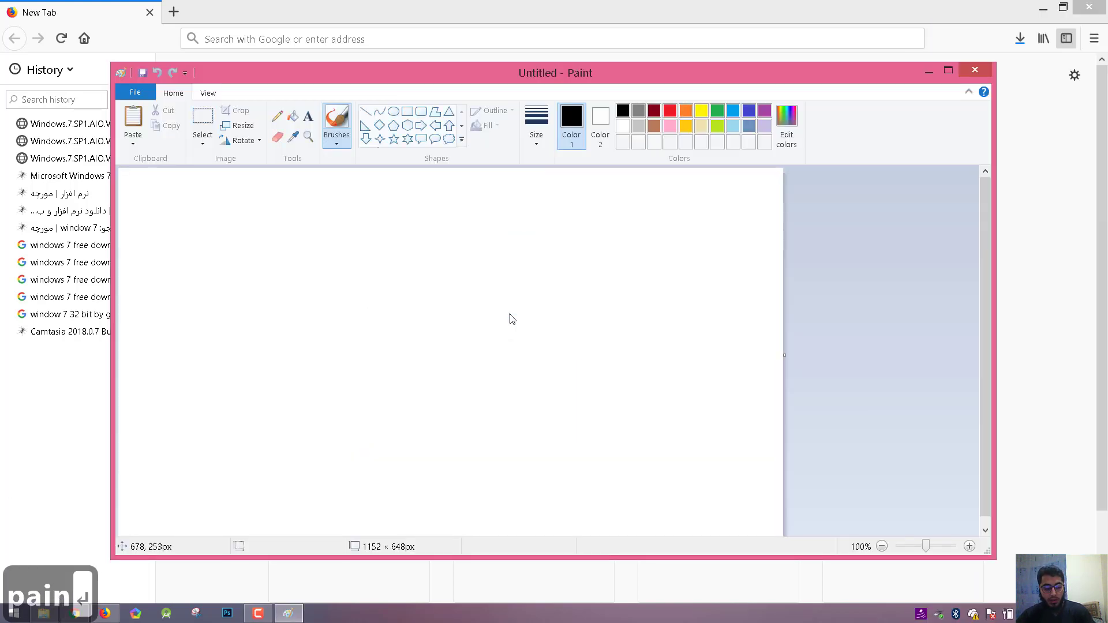
key("ctrl+v")
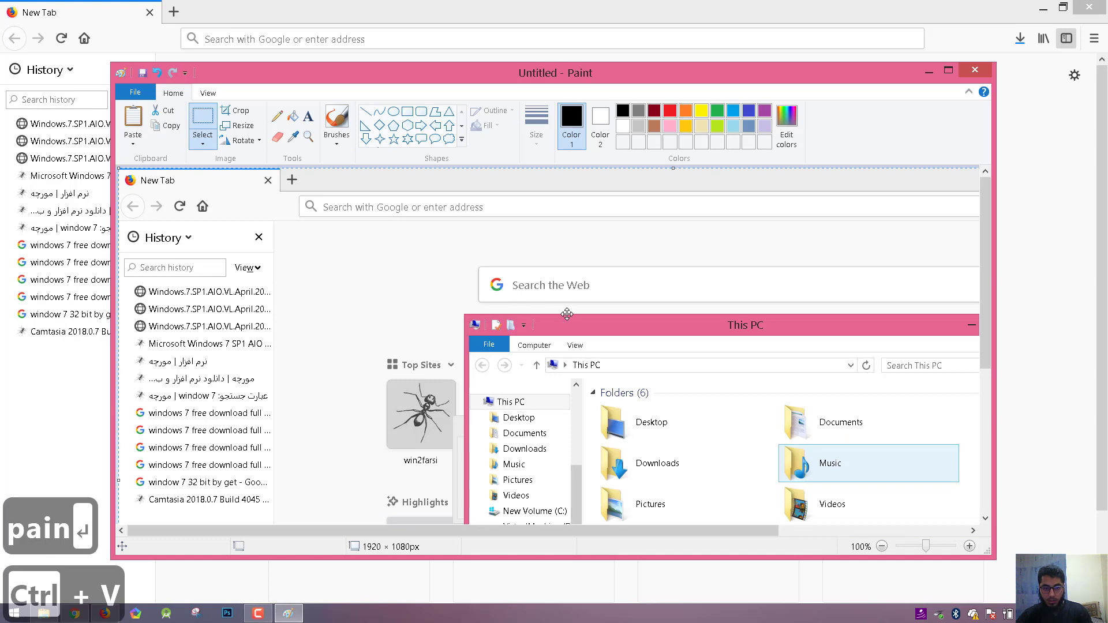
left_click(946, 71)
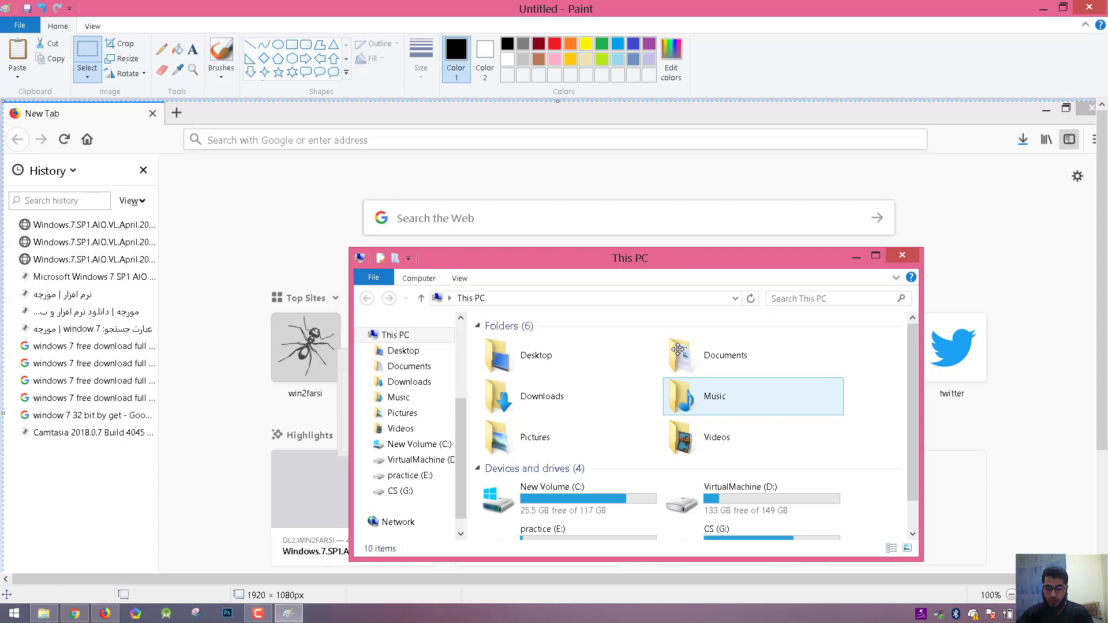
- Look over the pasted screenshot, save it as Untitled.png in the Pictures folder, and close Paint
scroll(758, 281, "down", 3)
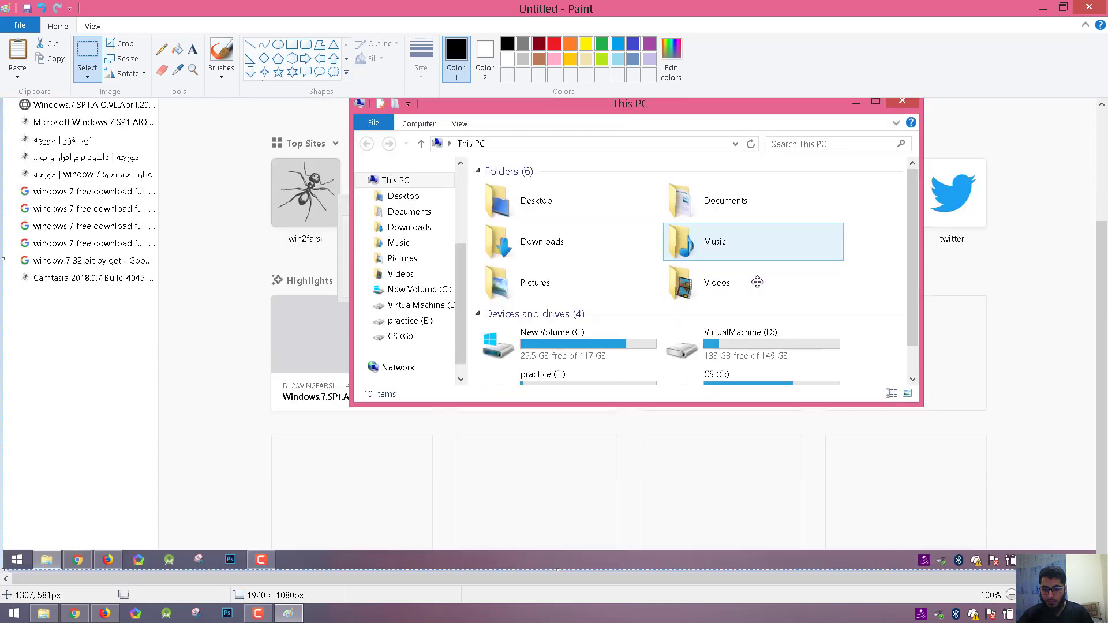
scroll(811, 331, "up", 3)
scroll(819, 334, "down", 3)
scroll(819, 335, "down", 1)
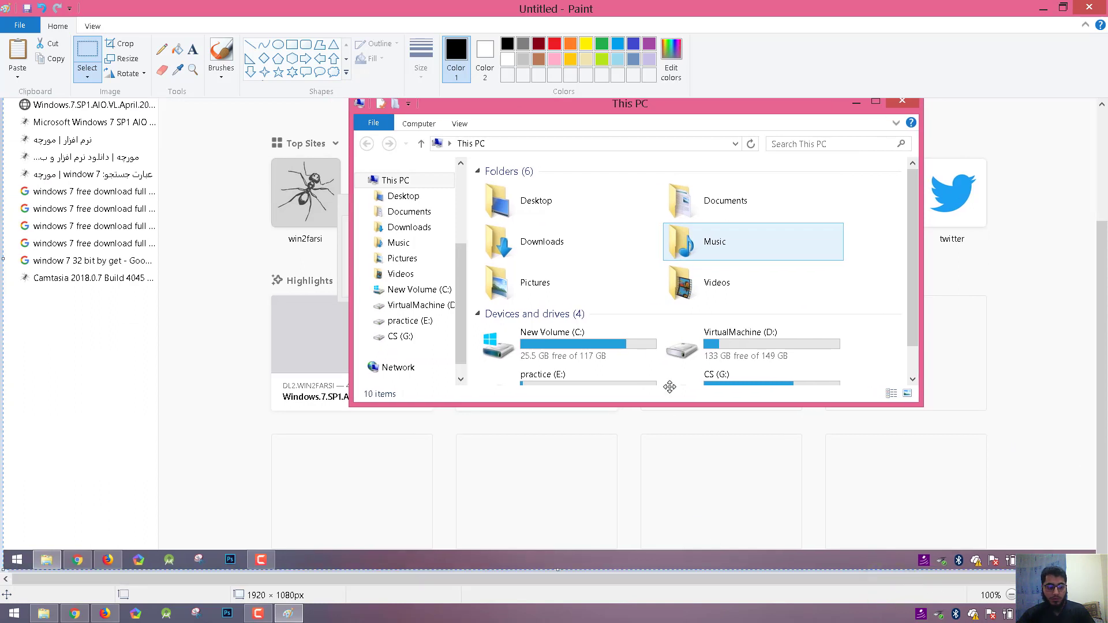
key("ctrl+s")
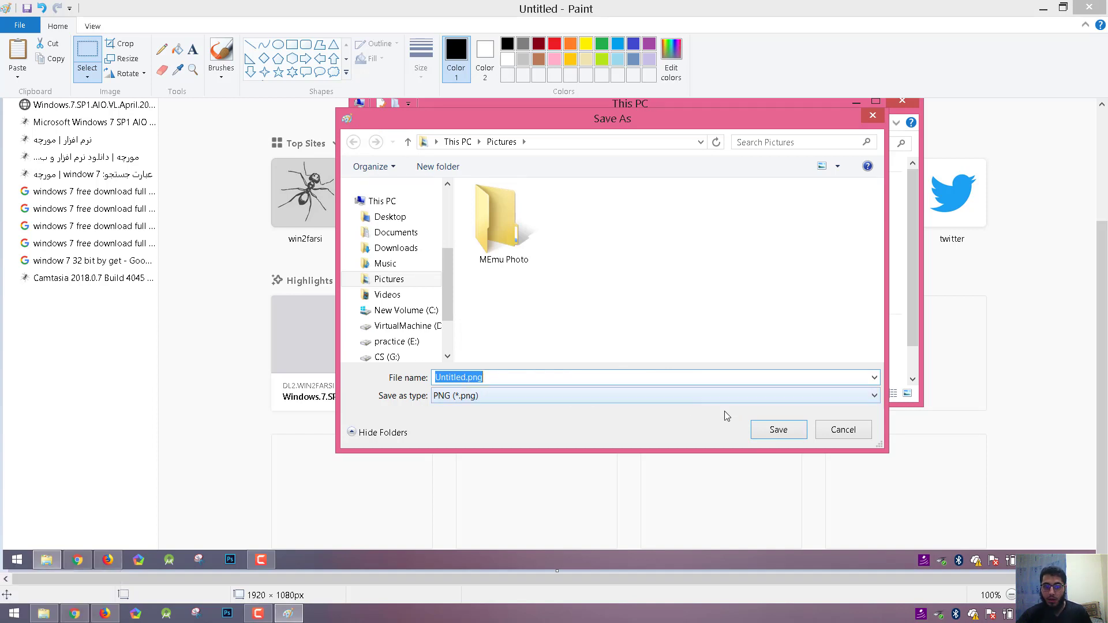
left_click(802, 434)
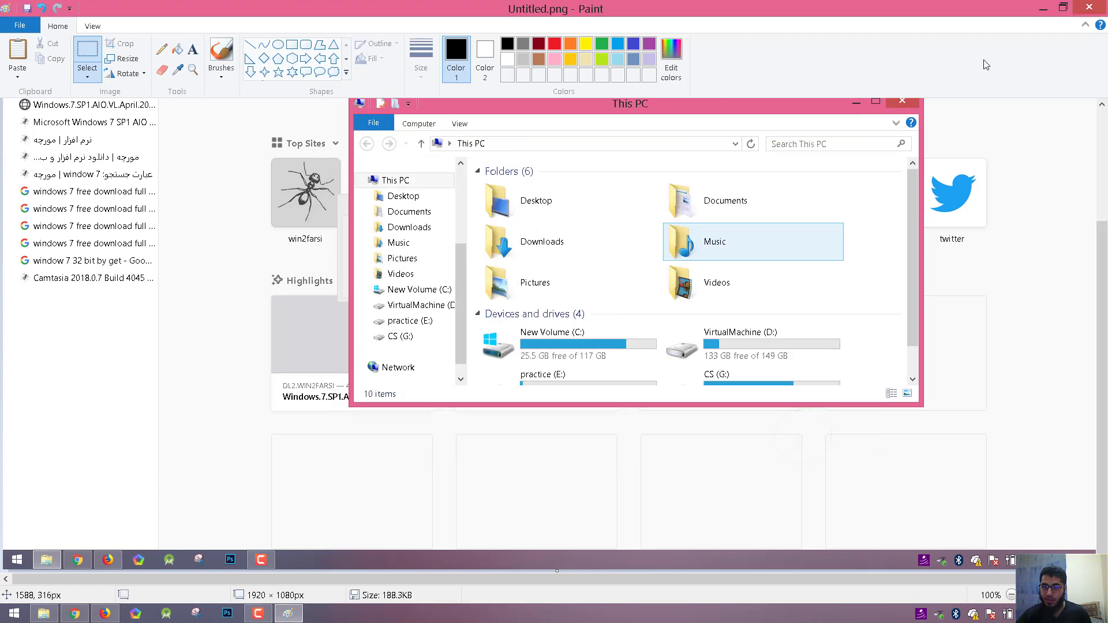
left_click(1098, 9)
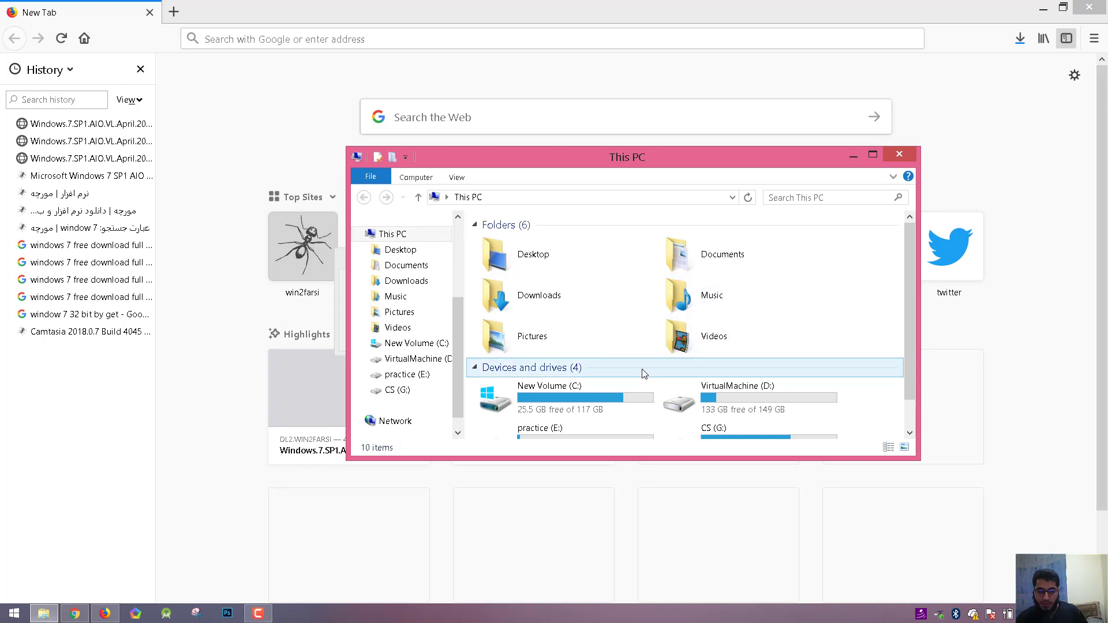
- Switch to Snipping Tool and snip the Desktop folder icon and label from the This PC window
left_click(199, 613)
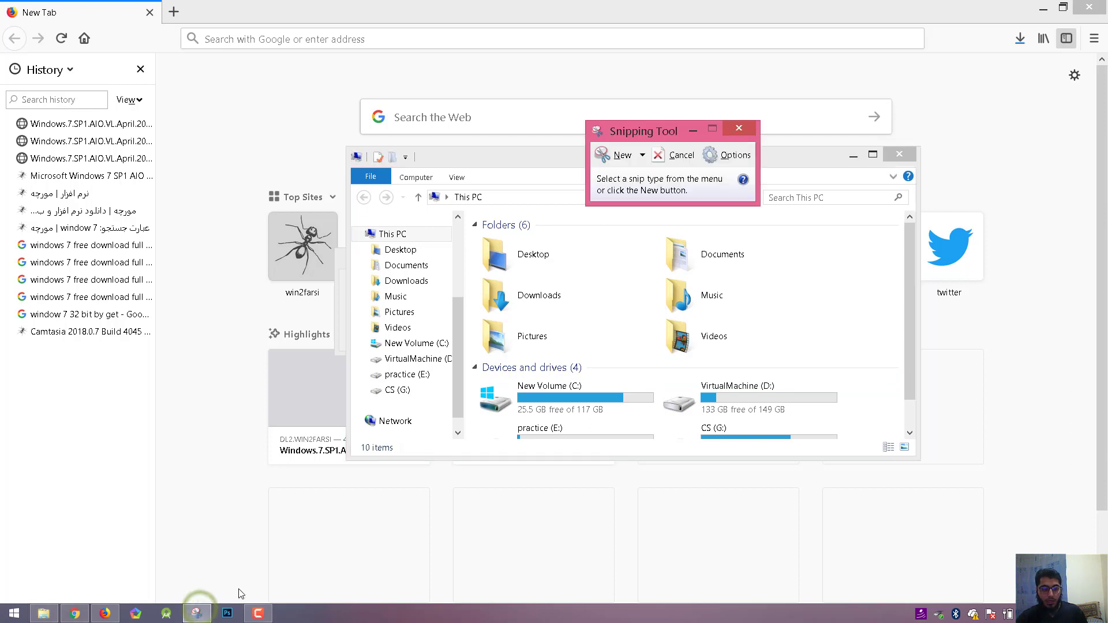
left_click(610, 161)
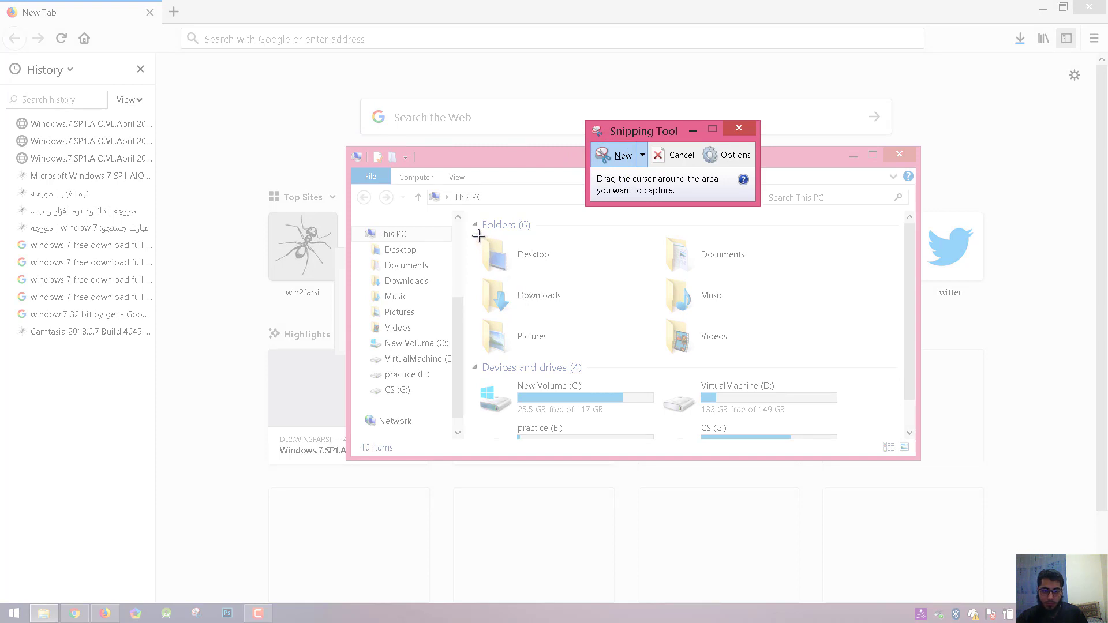
left_click_drag(478, 236, 554, 274)
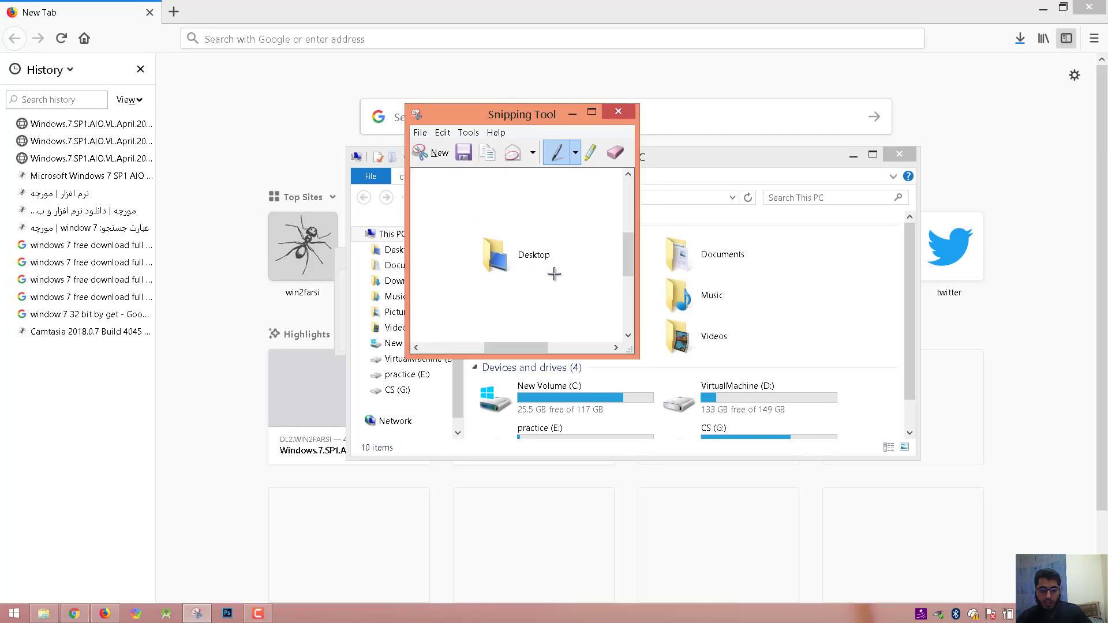
key("ctrl+s")
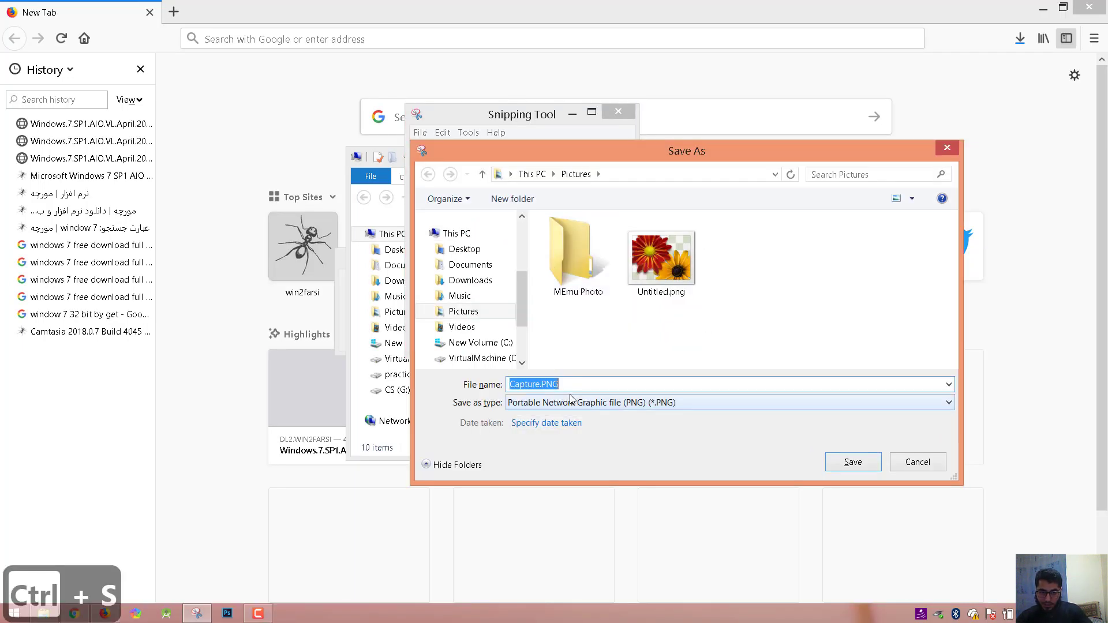
left_click(935, 462)
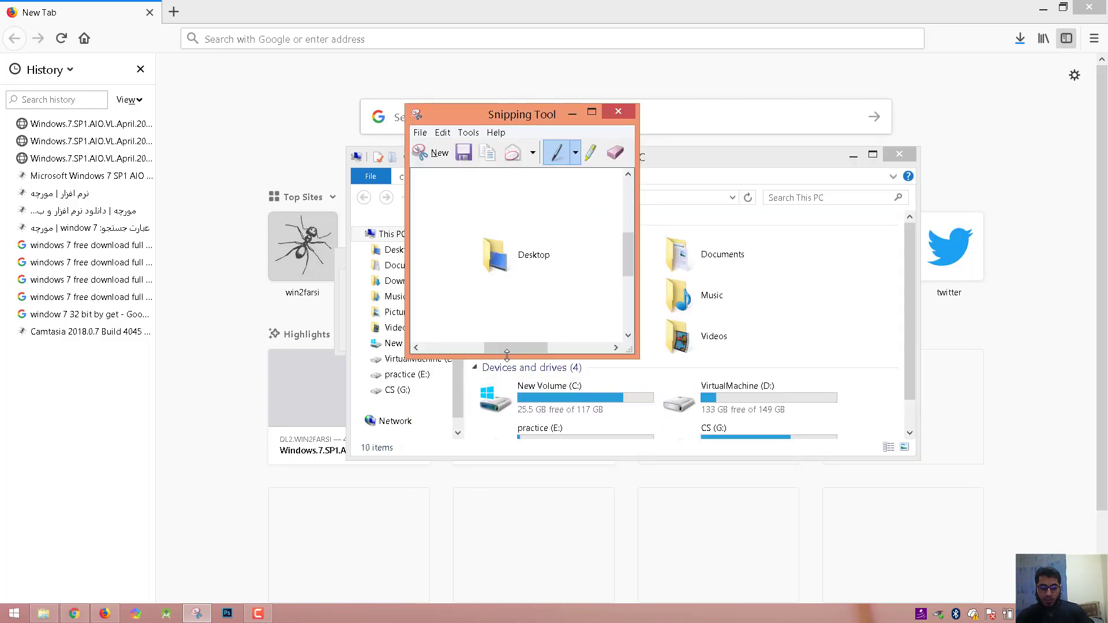
- Launch Word with the run command winword and paste the Desktop folder snip into a new blank document
key("super+r")
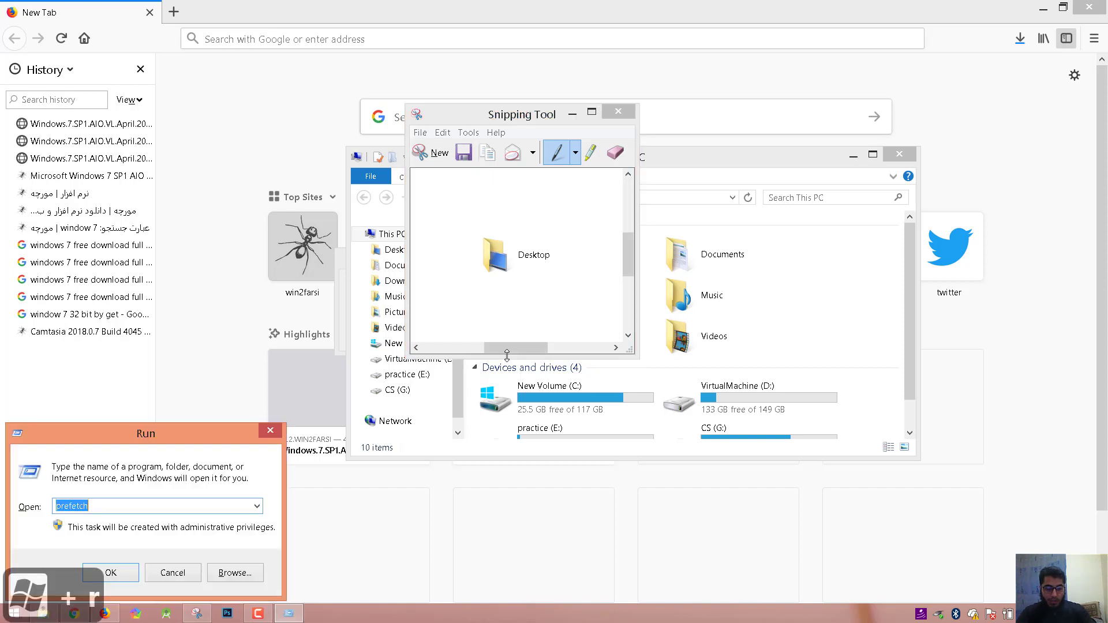
type("winword")
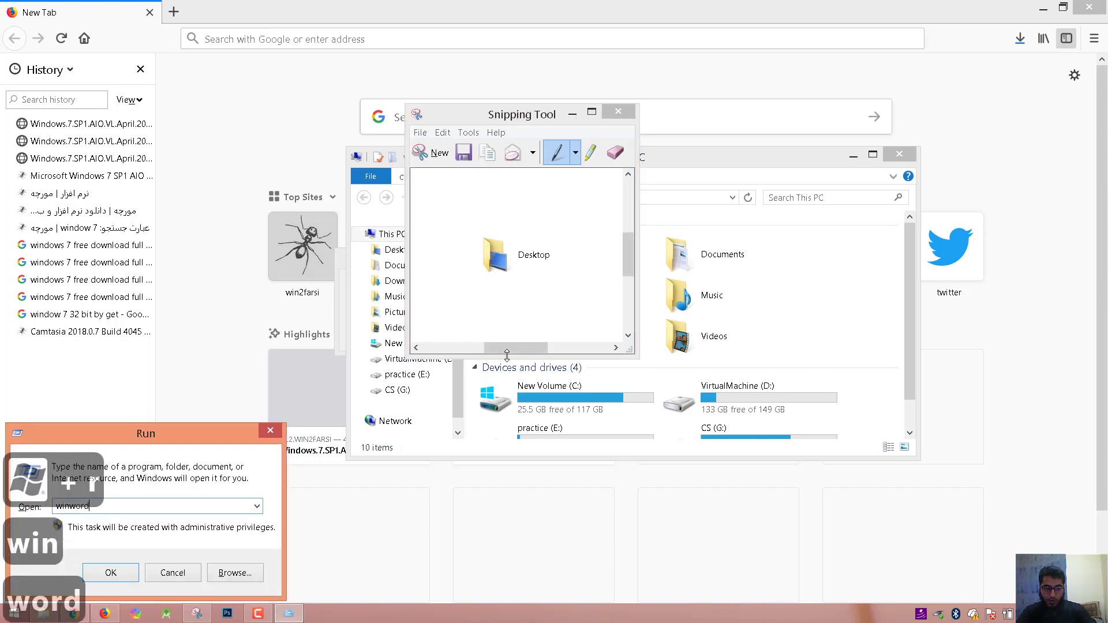
key("Return")
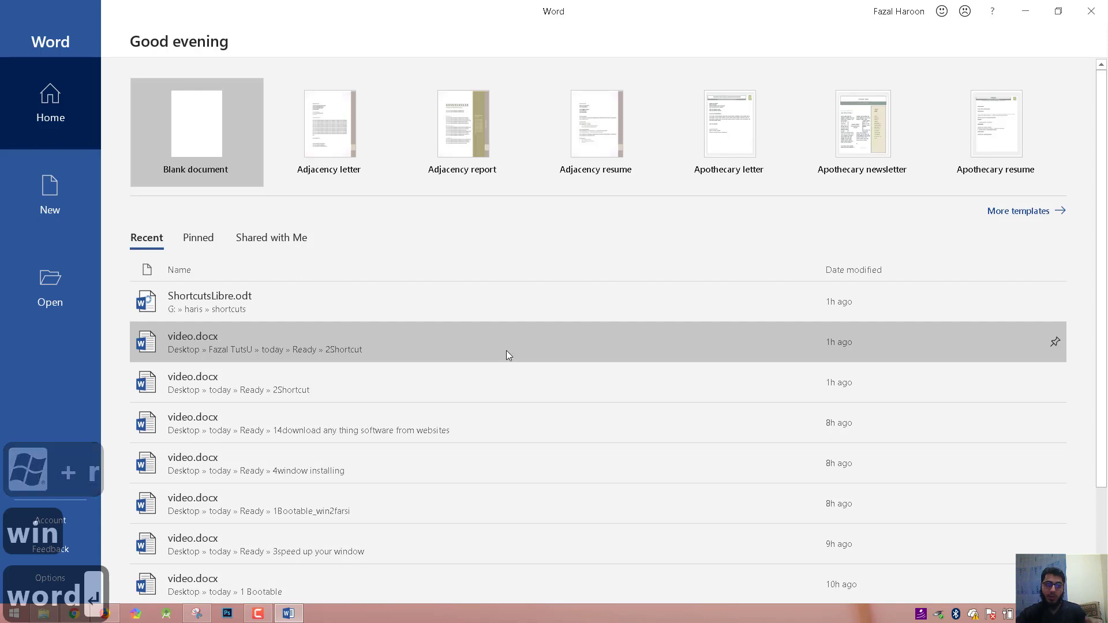
left_click(219, 101)
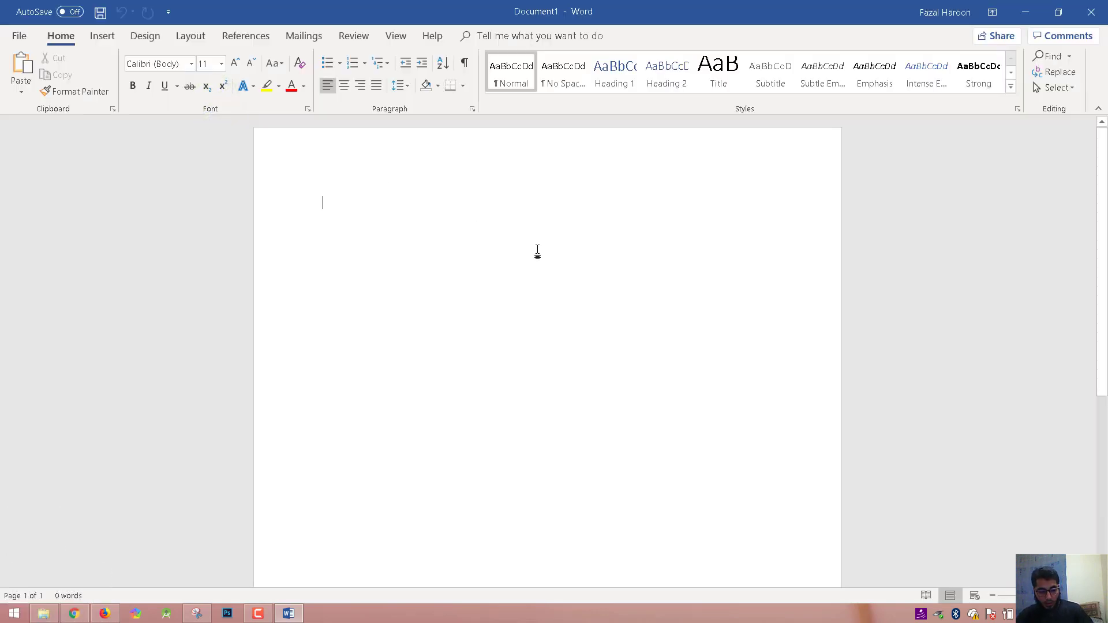
key("ctrl+v")
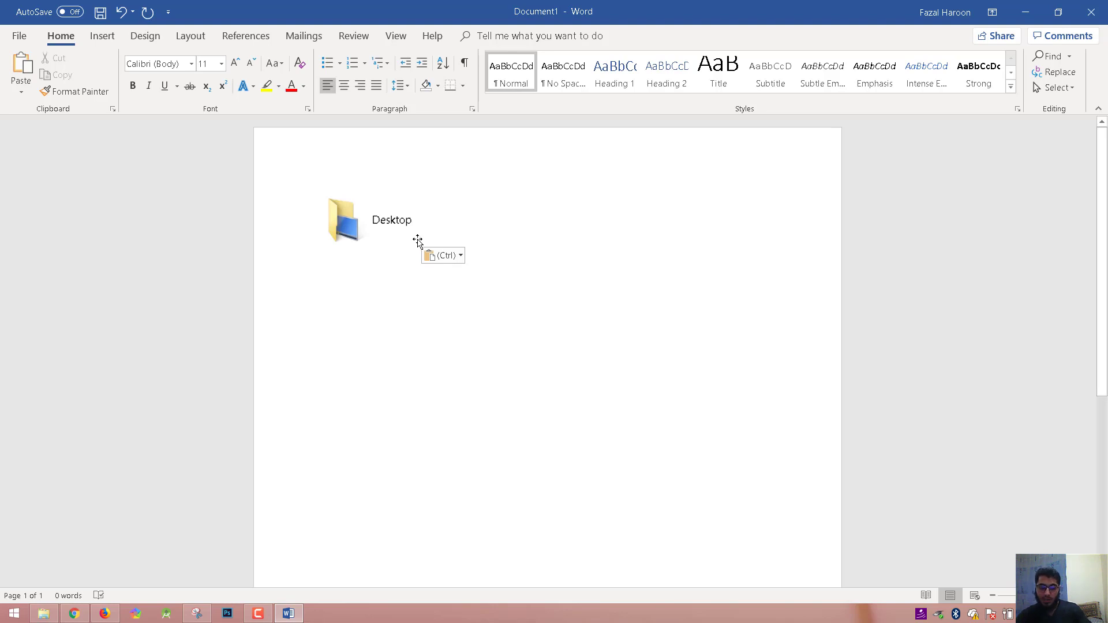
- Snip the Normal style thumbnail from Word's styles gallery and paste it after the Desktop folder image, followed by the letter s
key("alt+Tab")
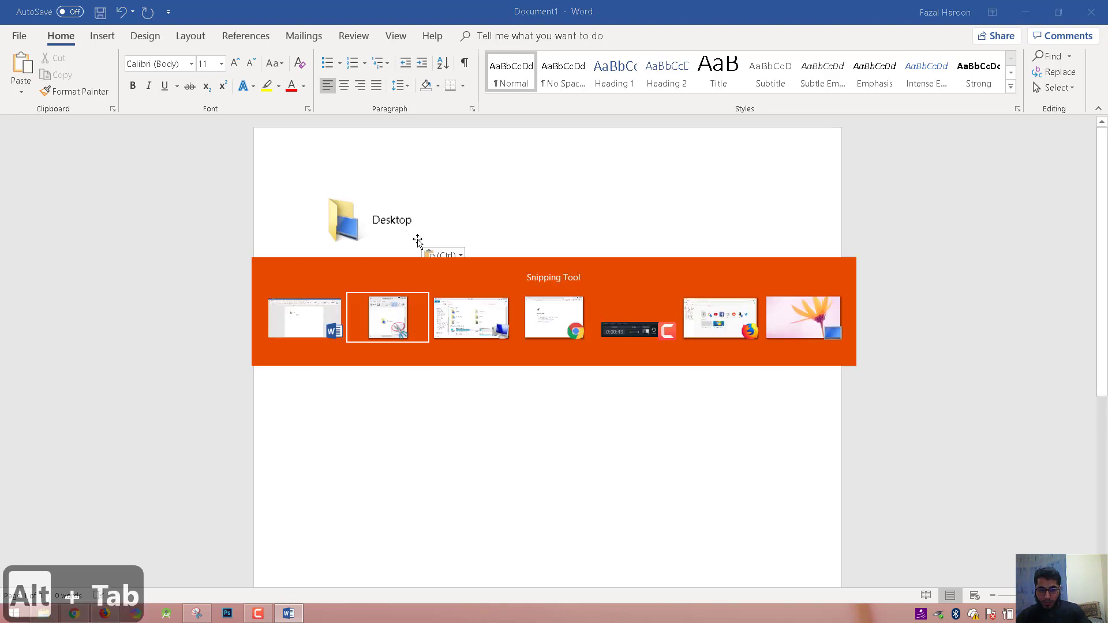
left_click(429, 152)
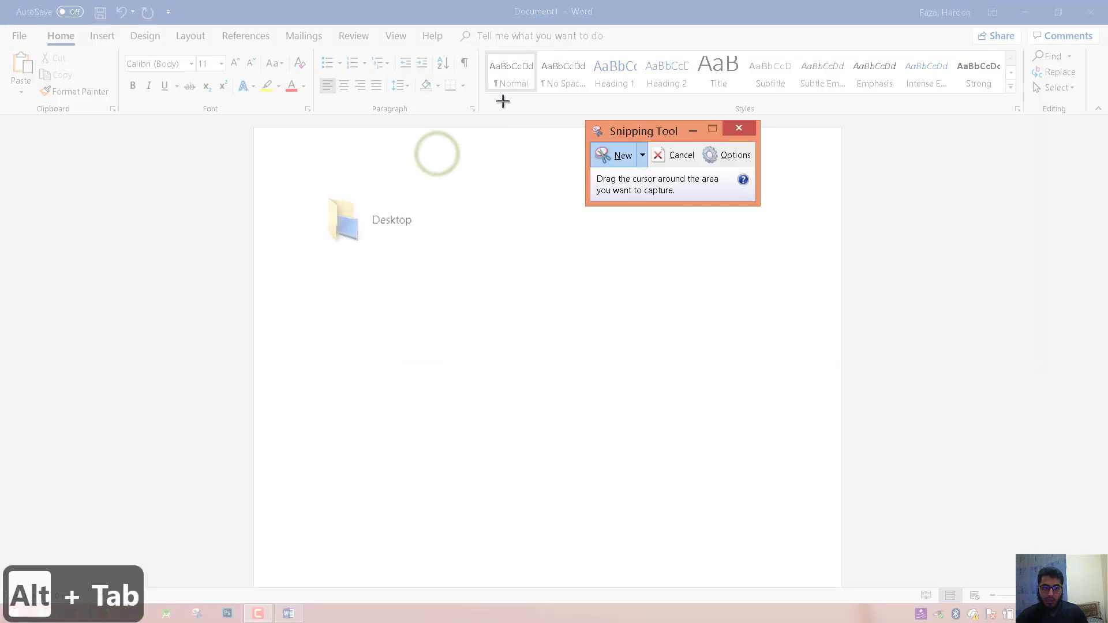
left_click_drag(482, 45, 542, 96)
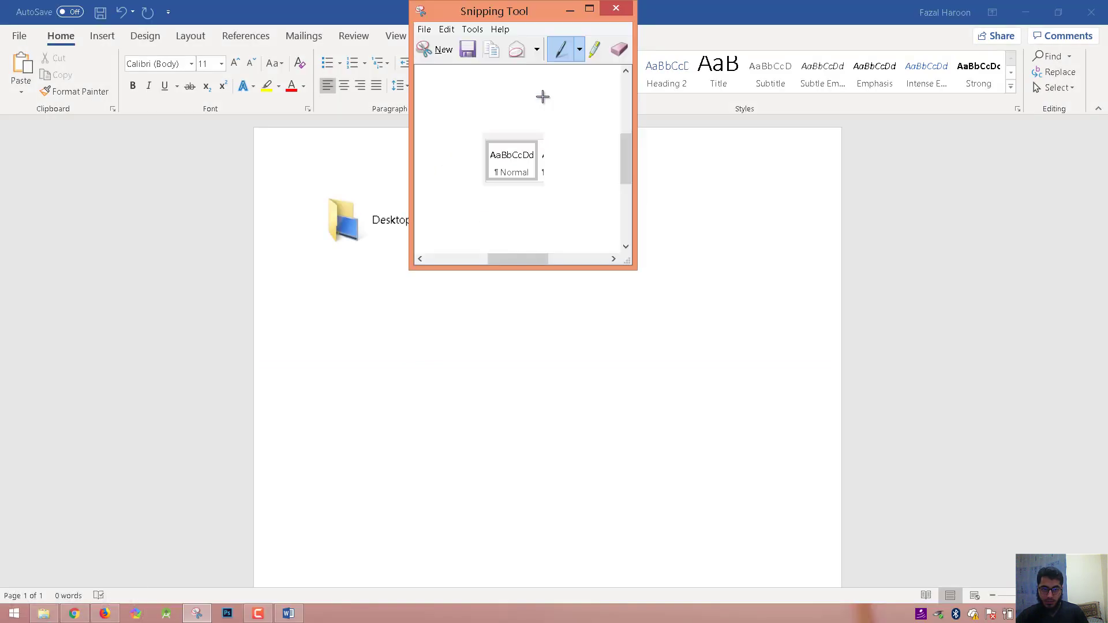
left_click(445, 361)
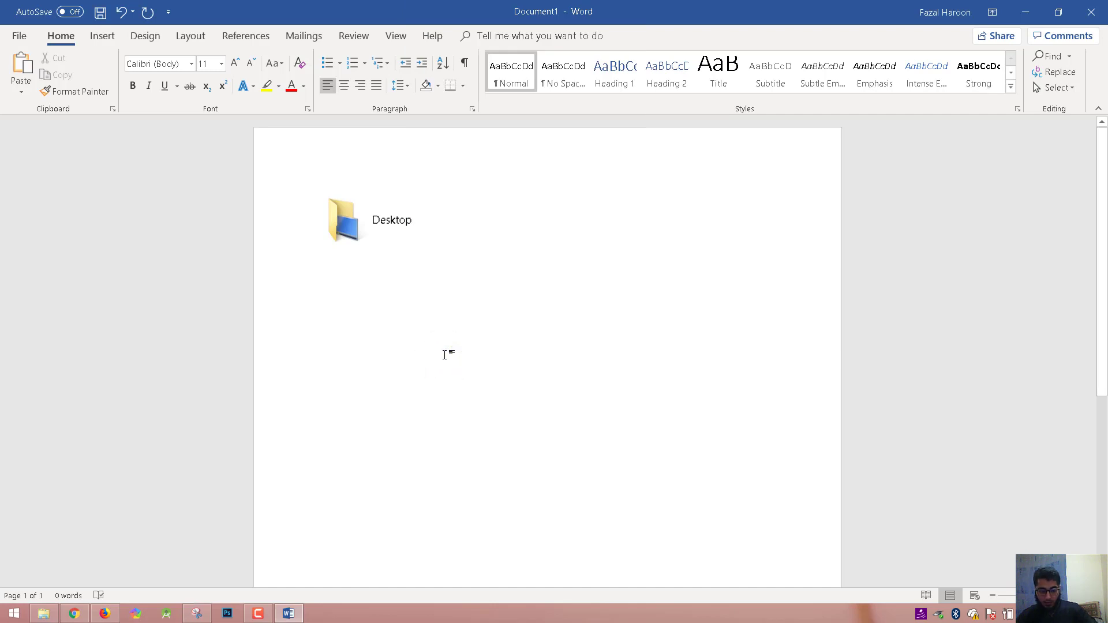
key("ctrl+v")
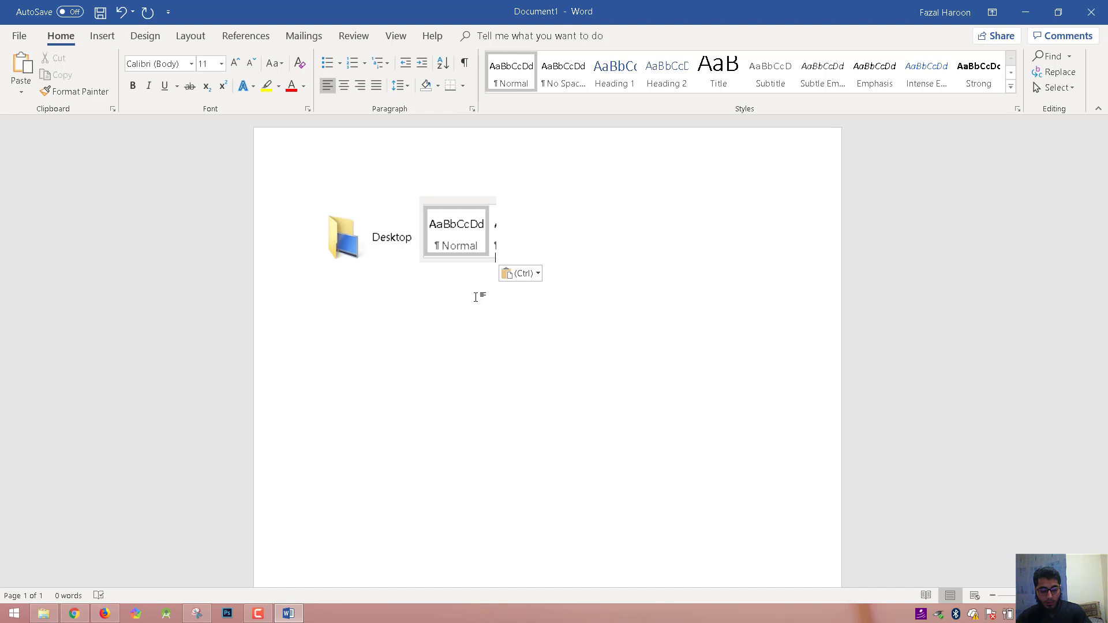
type("s")
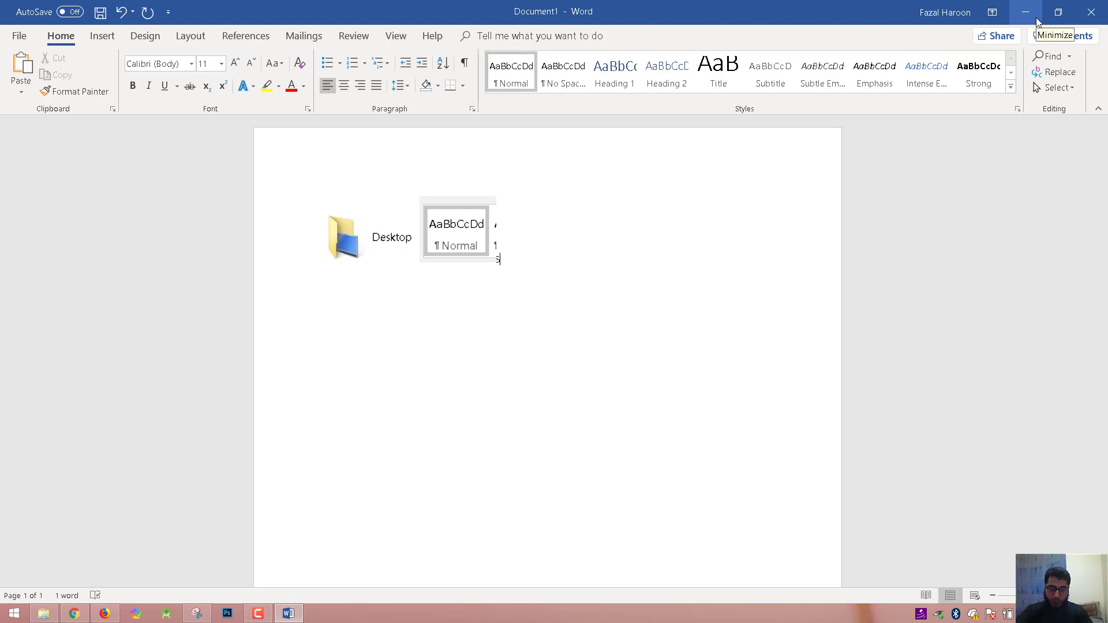
- Decline Firefox's default browser prompt and minimize all windows to show the desktop
key("super+m")
key("super+comma")
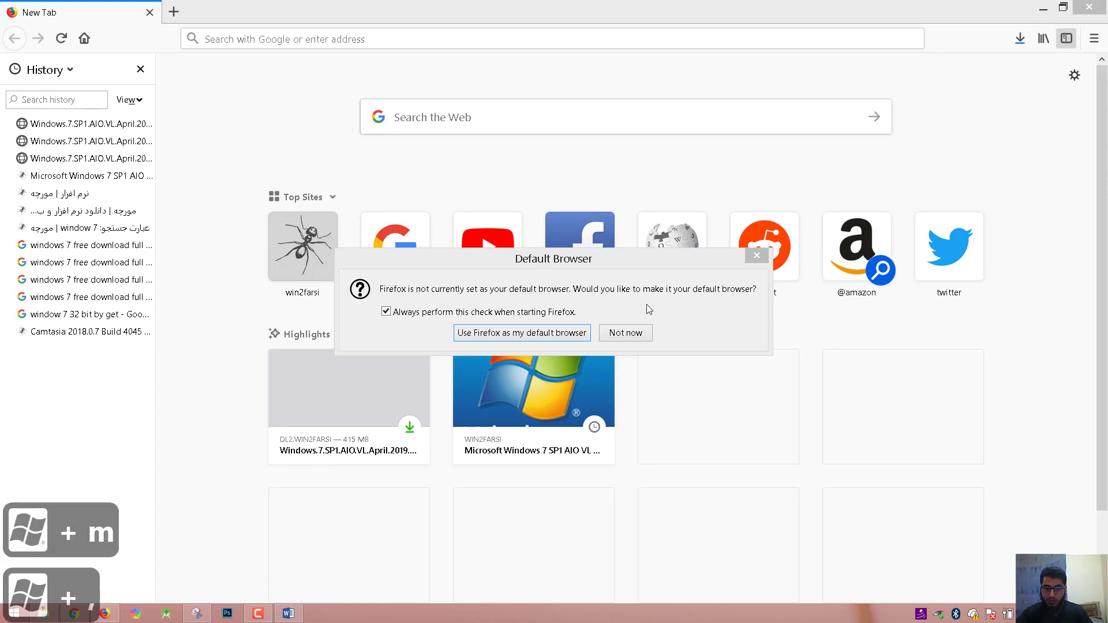
left_click(627, 334)
key("super+m")
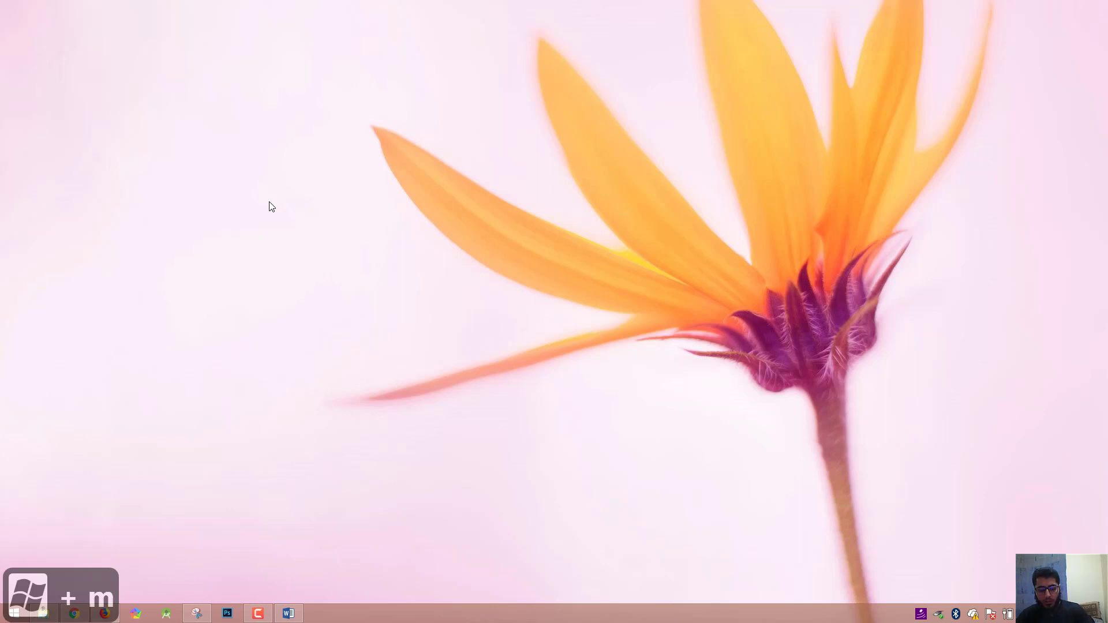
- Cycle through the open windows to bring back Word, Snipping Tool, Firefox and This PC, and minimize everything to the desktop
key("super+m")
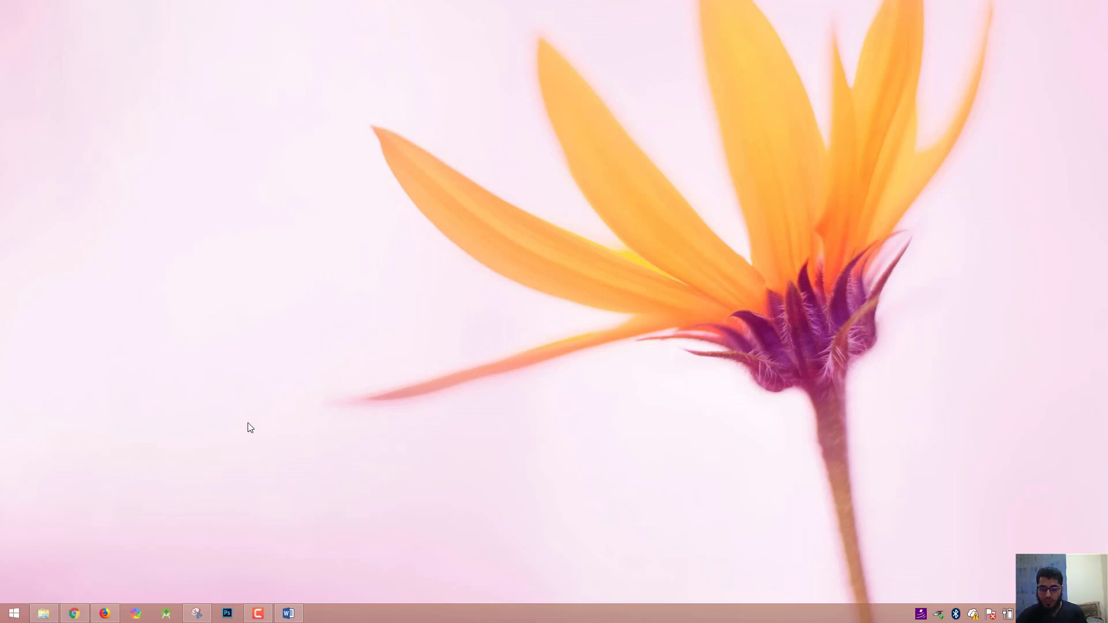
key("alt+Tab")
key("alt+Tab")
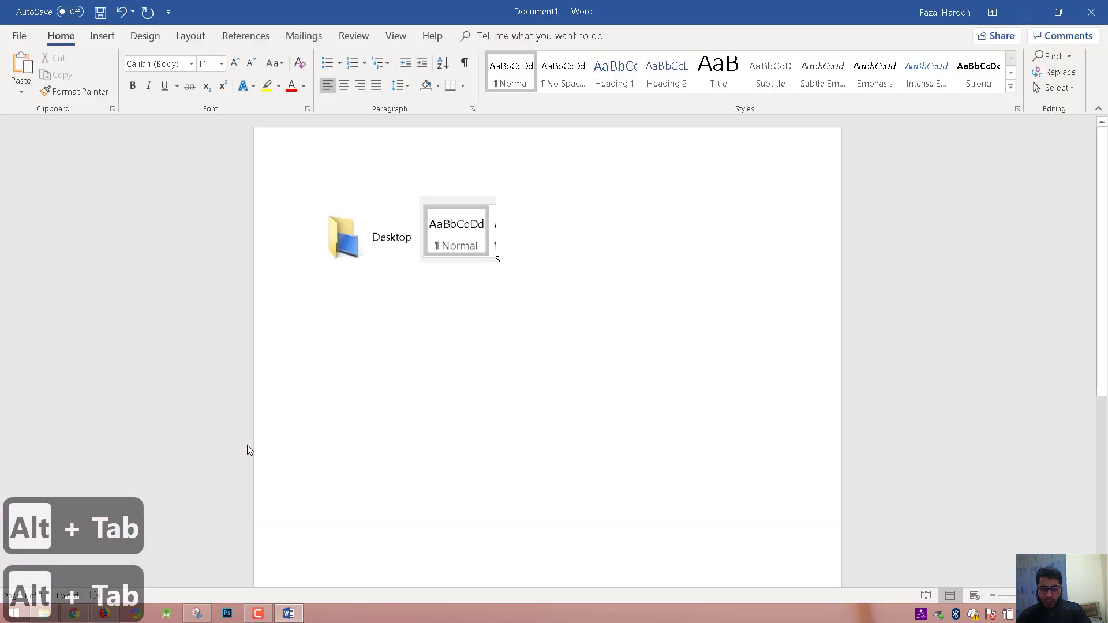
key("alt+Tab")
key("alt+Tab")
key("alt+Tab")
key("alt+Tab")
key("alt+Tab")
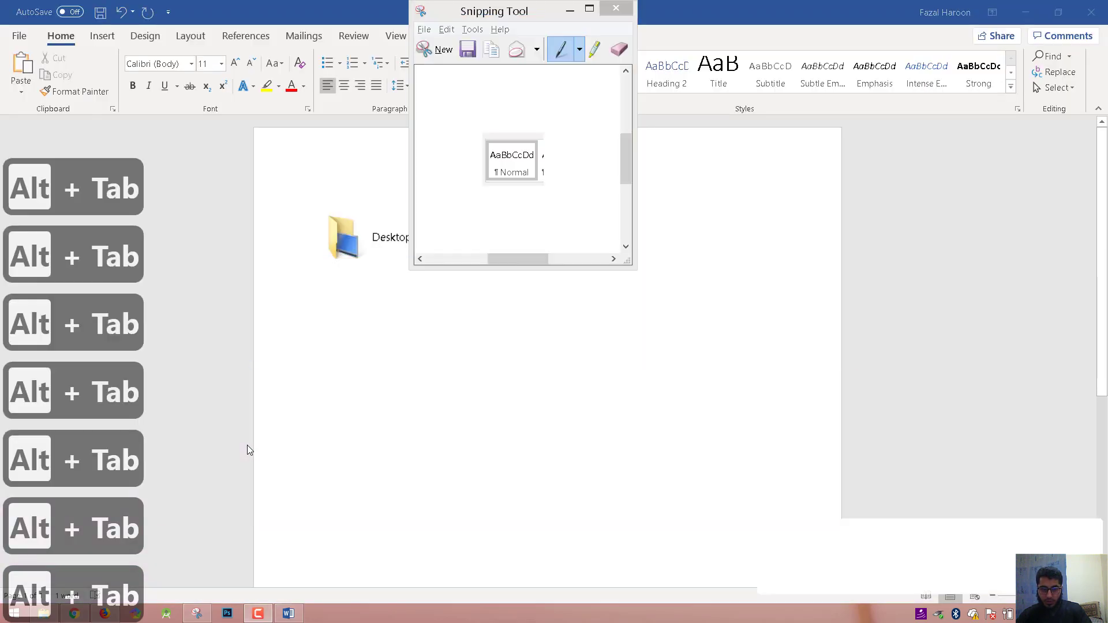
key("alt+Tab")
key("alt+Tab")
key("alt+Tab")
key("alt+Tab")
key("alt+Tab")
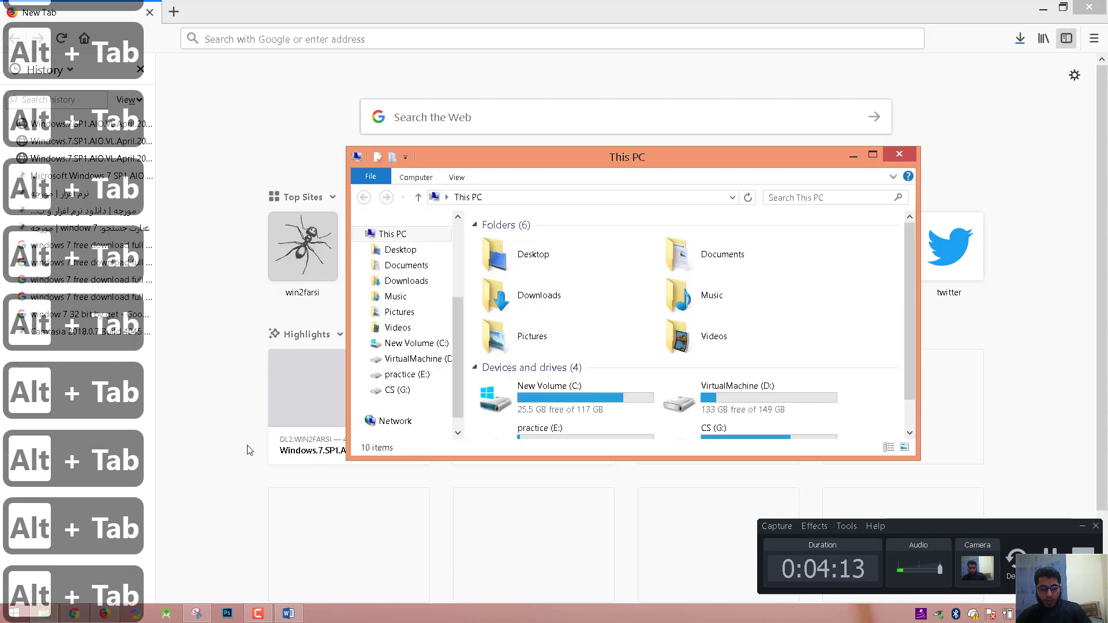
key("super+m")
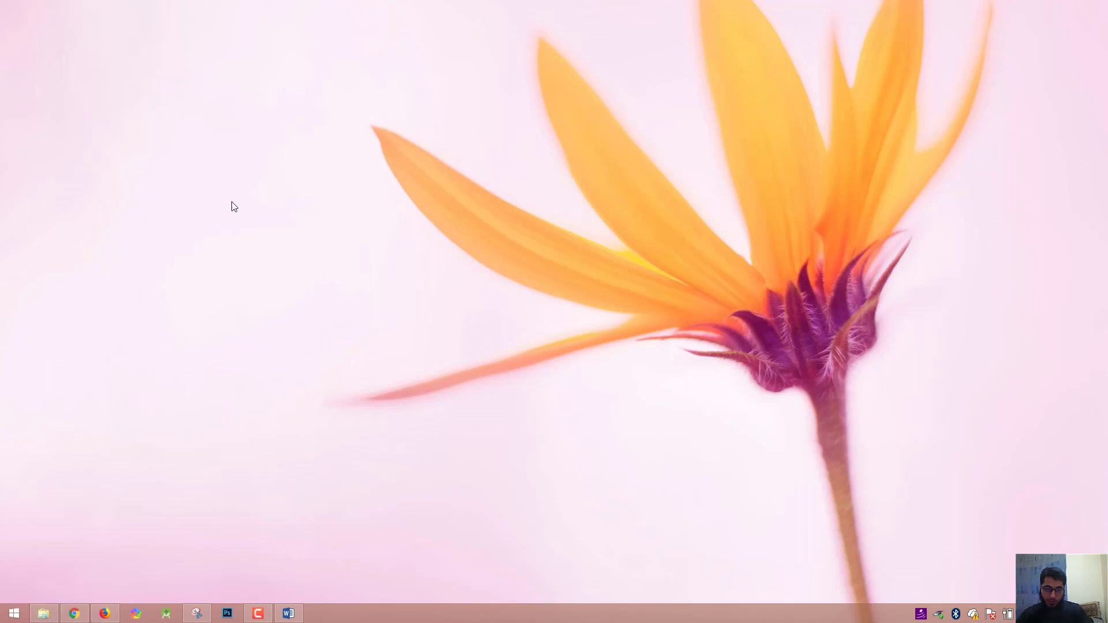
- Turn on the display of desktop icons
right_click(268, 155)
mouse_move(388, 194)
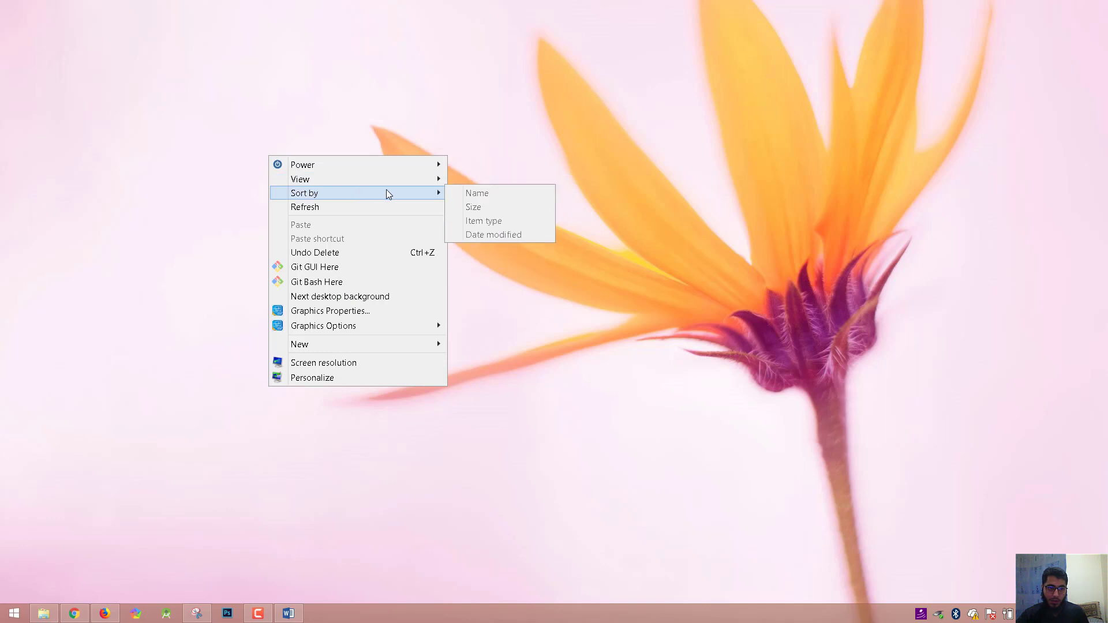
mouse_move(438, 180)
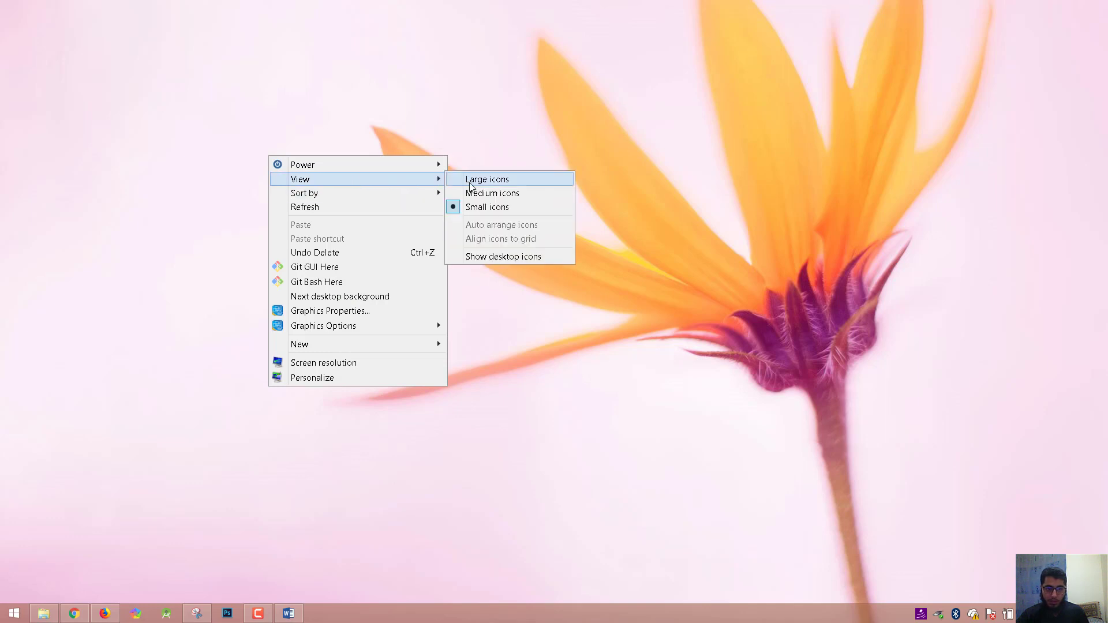
left_click(503, 257)
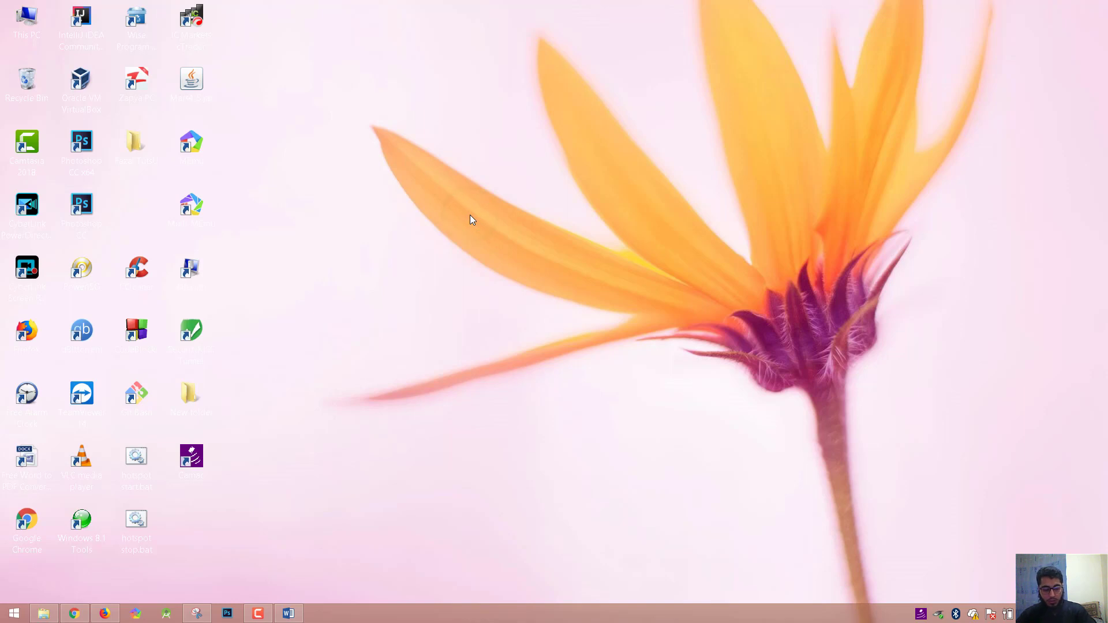
- Create a new folder on the desktop and rename it to the presenter's first name followed by Tuts4U
key("ctrl+shift+n")
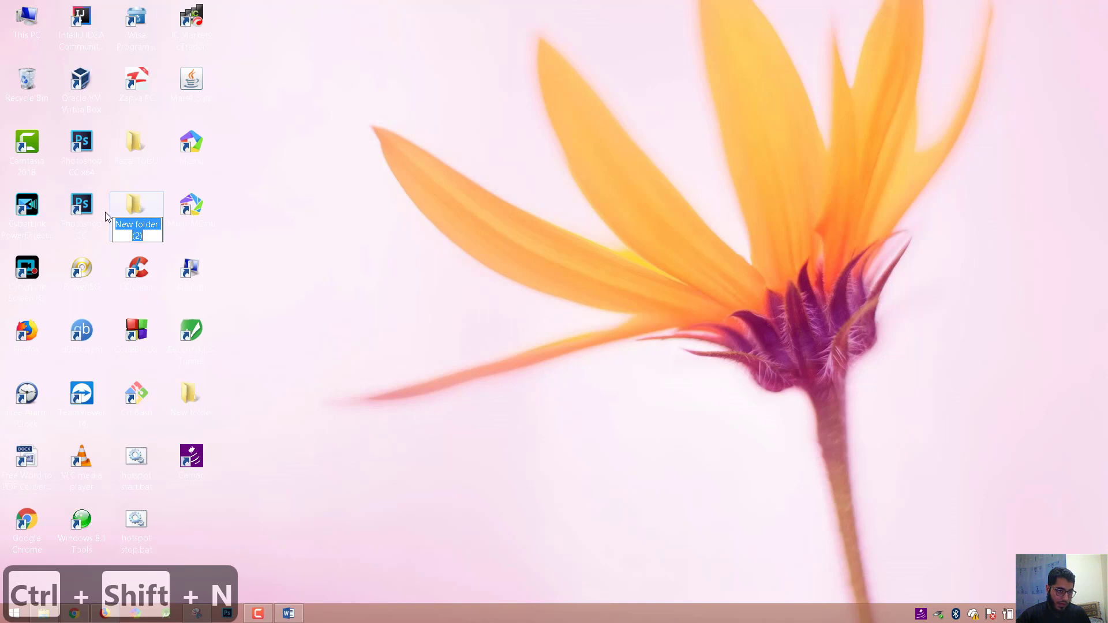
left_click(134, 209)
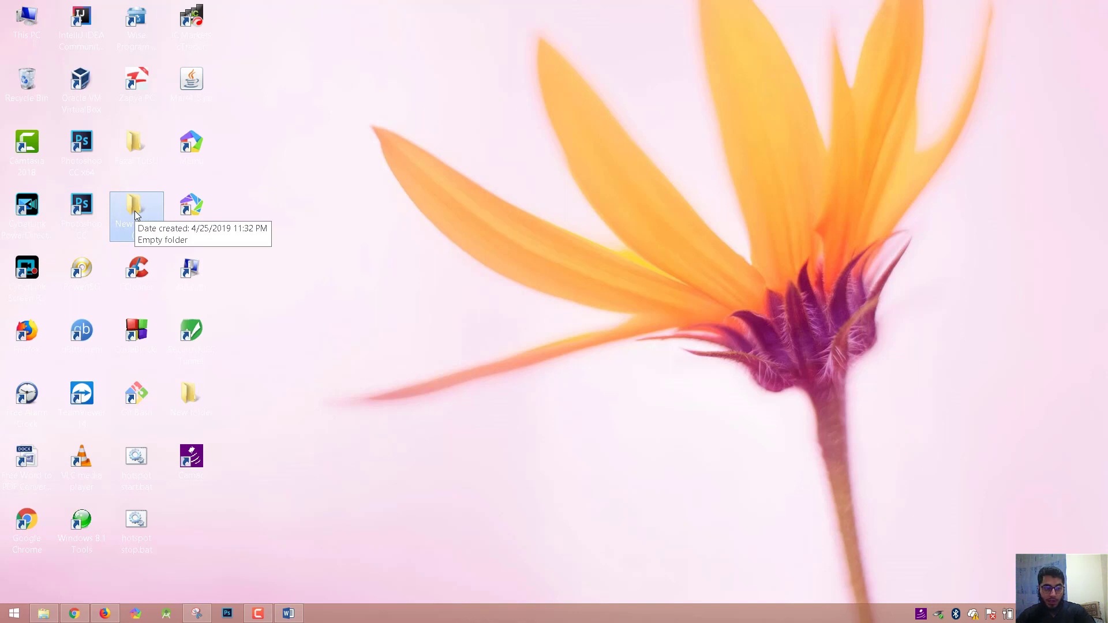
key("F2")
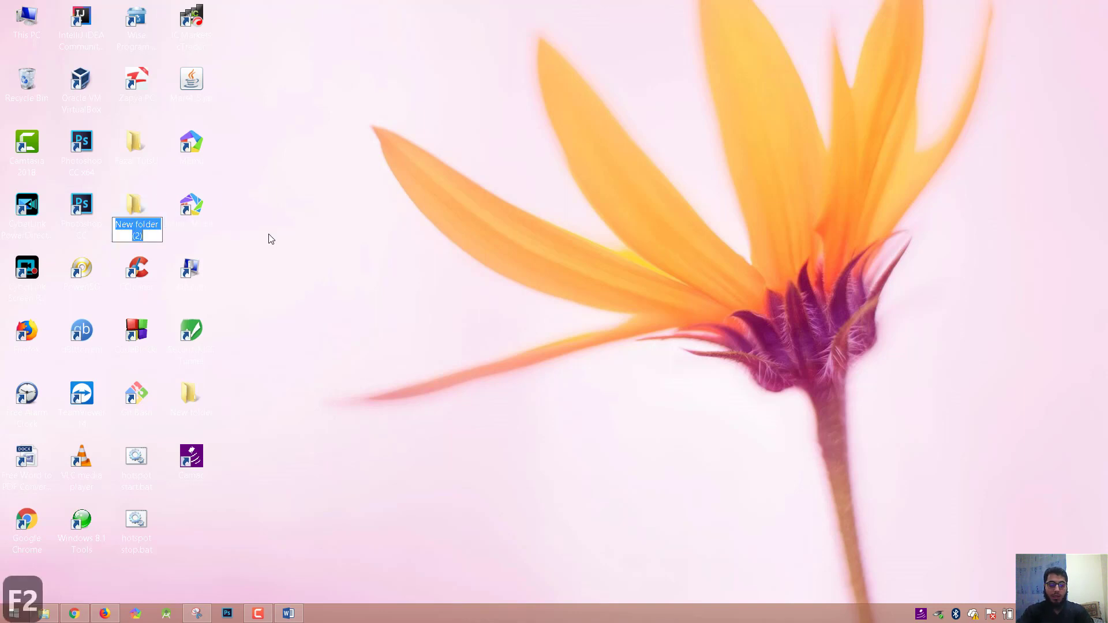
type("Fa")
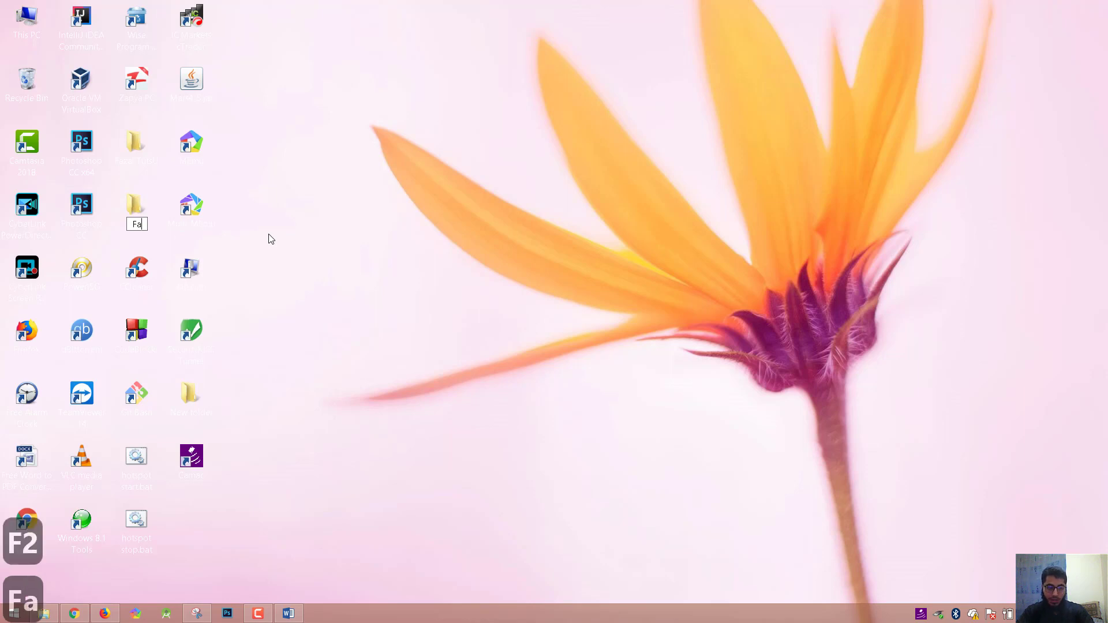
type("zal Tu")
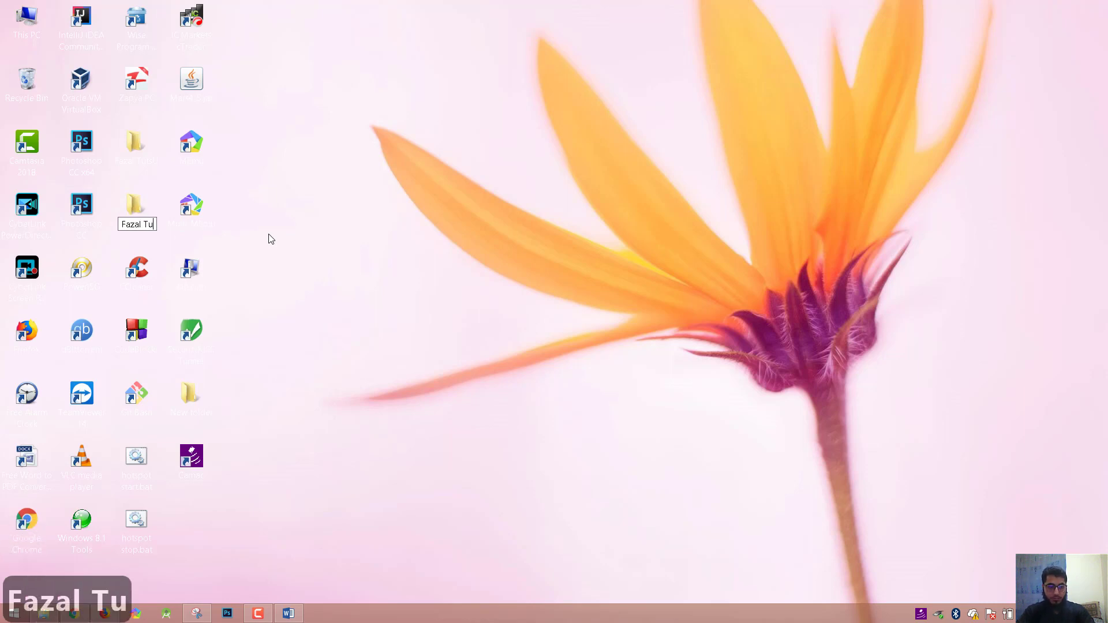
type("ts4")
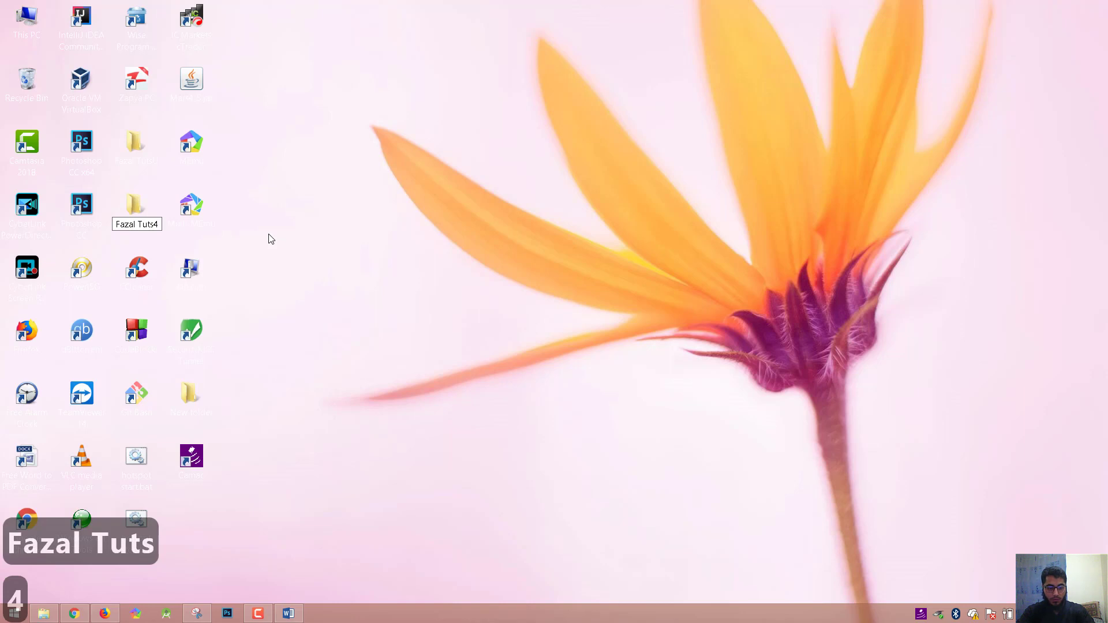
type("U")
key("Return")
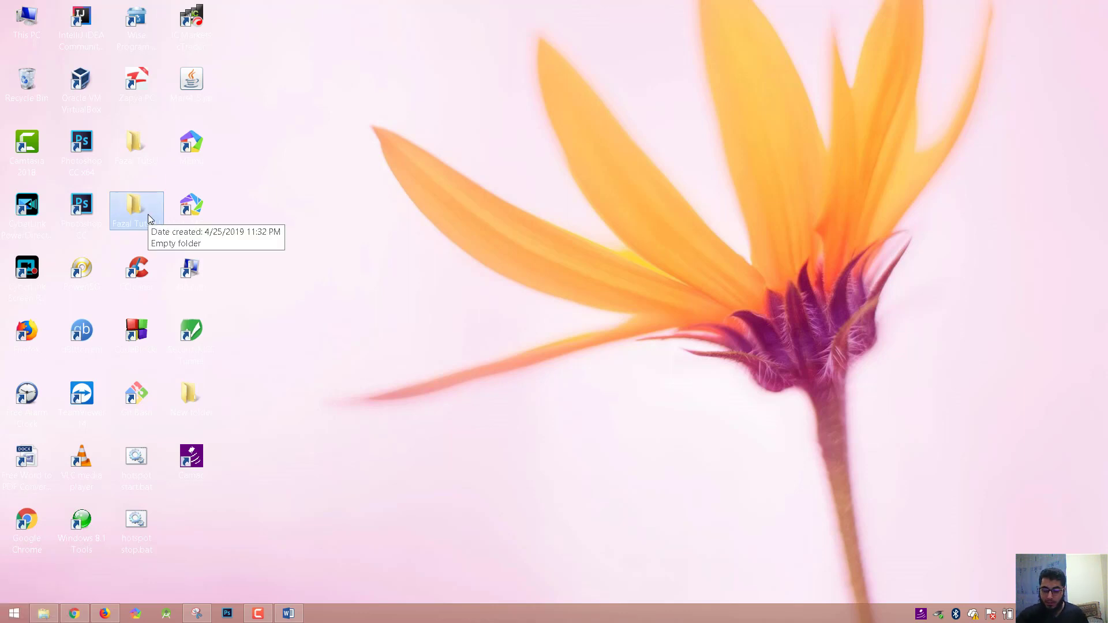
- Permanently delete the renamed desktop folder and empty the Recycle Bin
key("Delete")
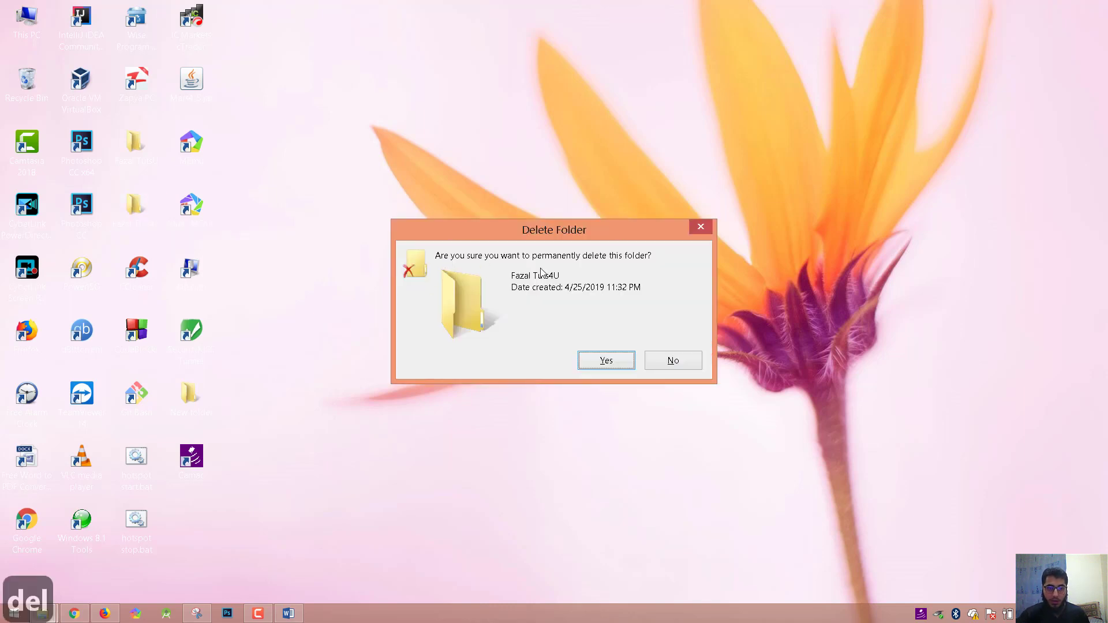
left_click(615, 357)
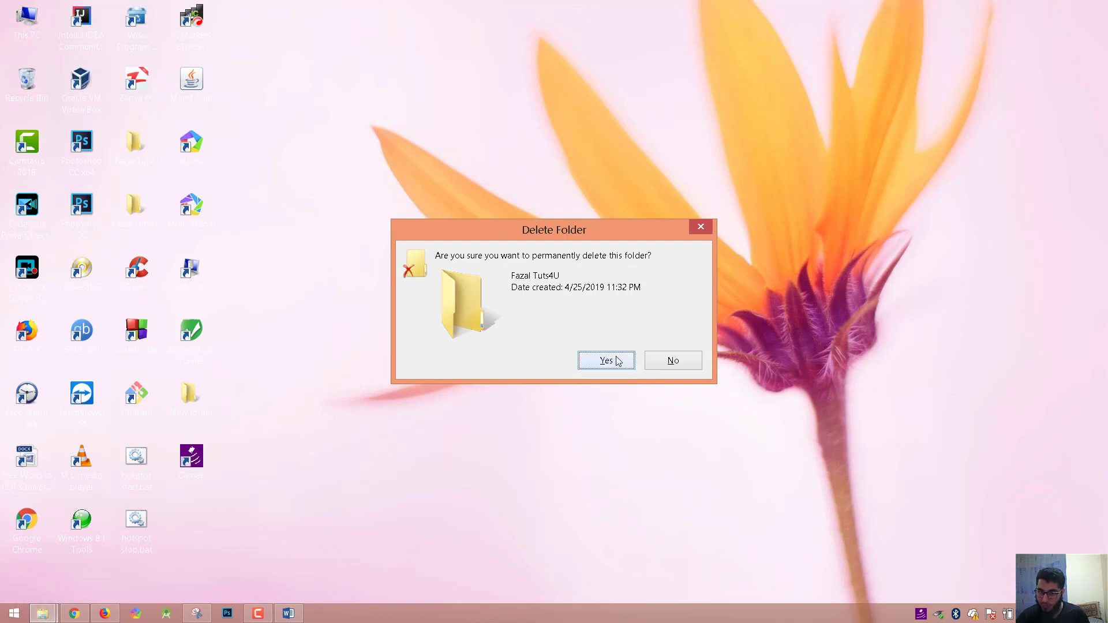
right_click(31, 80)
left_click(46, 103)
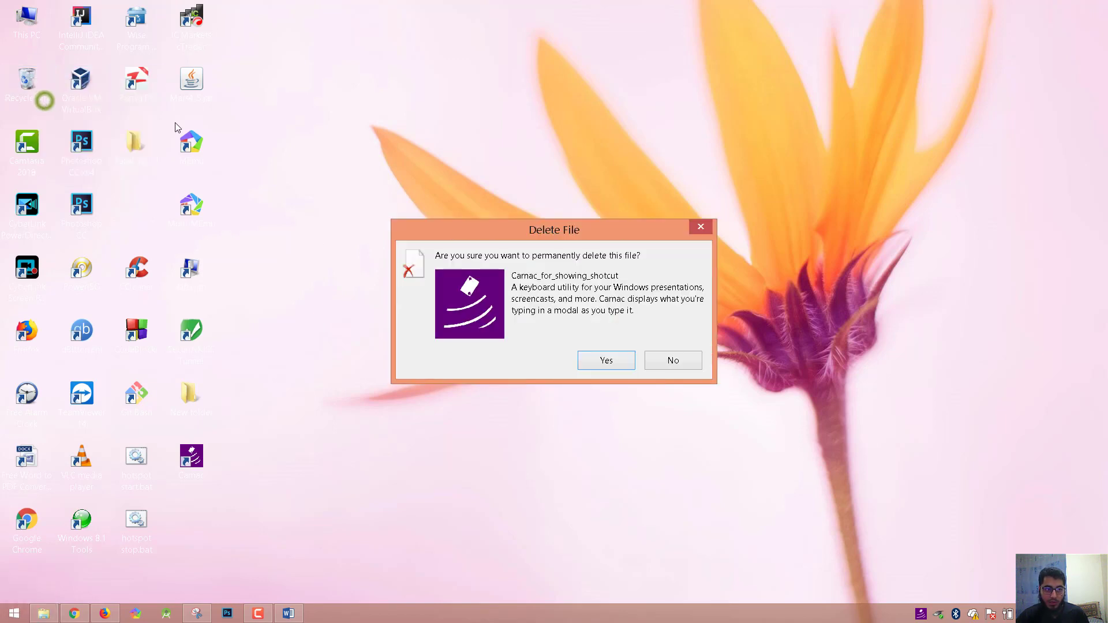
left_click(618, 363)
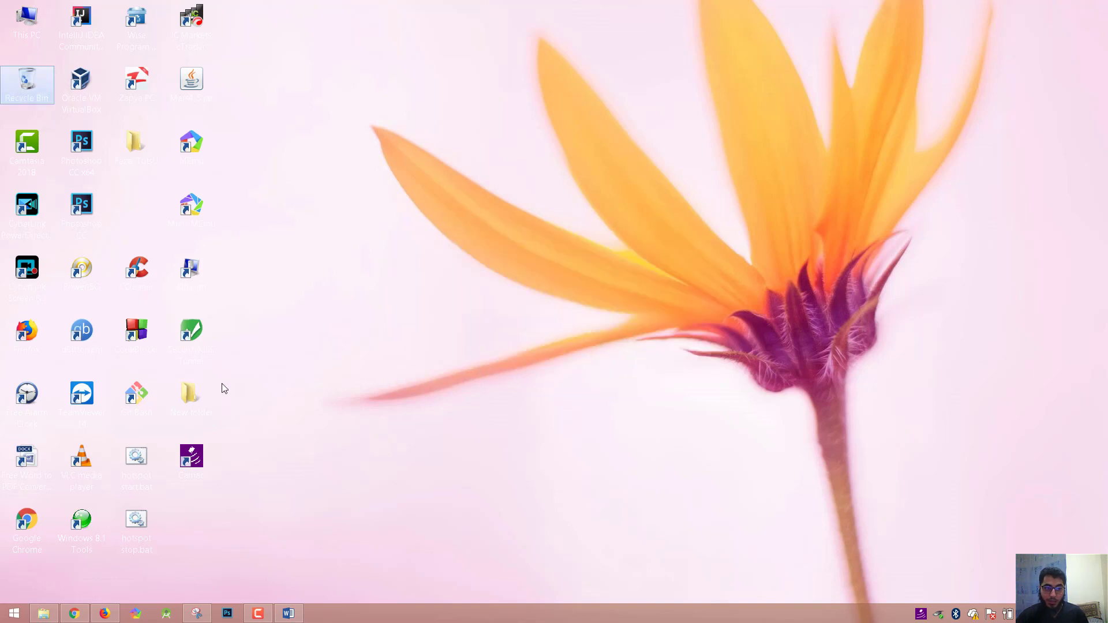
- Create a new folder on the desktop with its default name and send it to the Recycle Bin
left_click(492, 344)
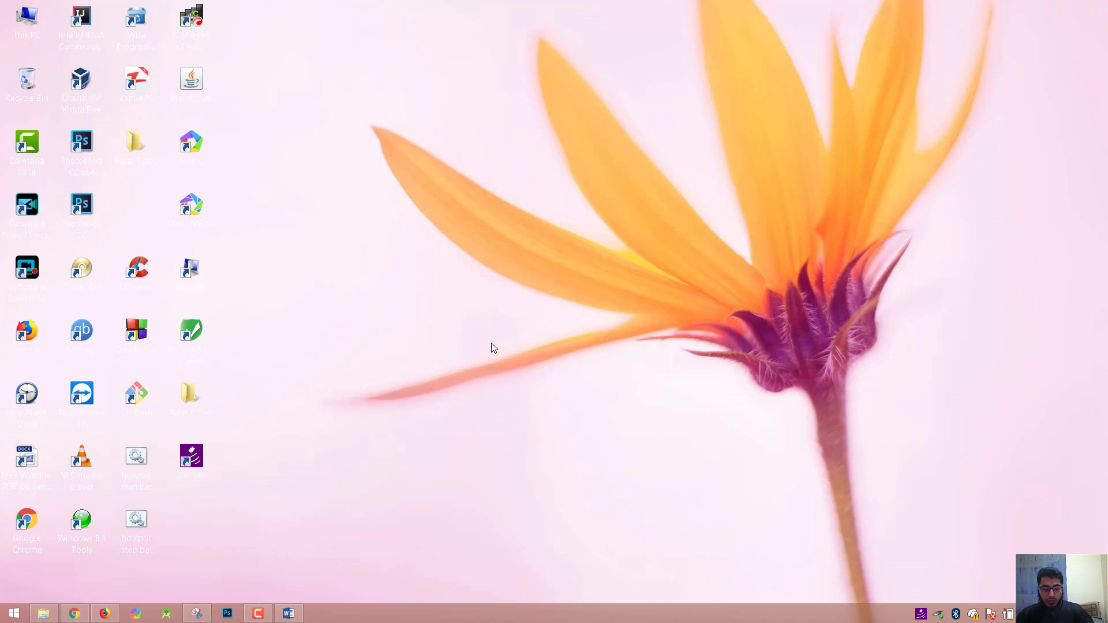
key("ctrl+shift+n")
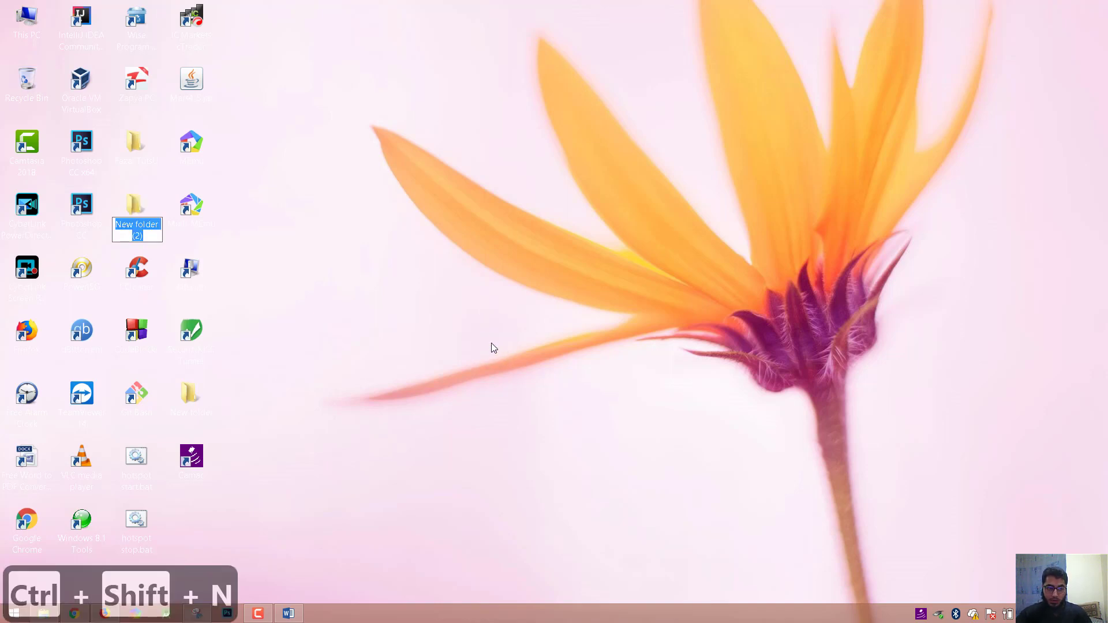
left_click(124, 204)
key("Delete")
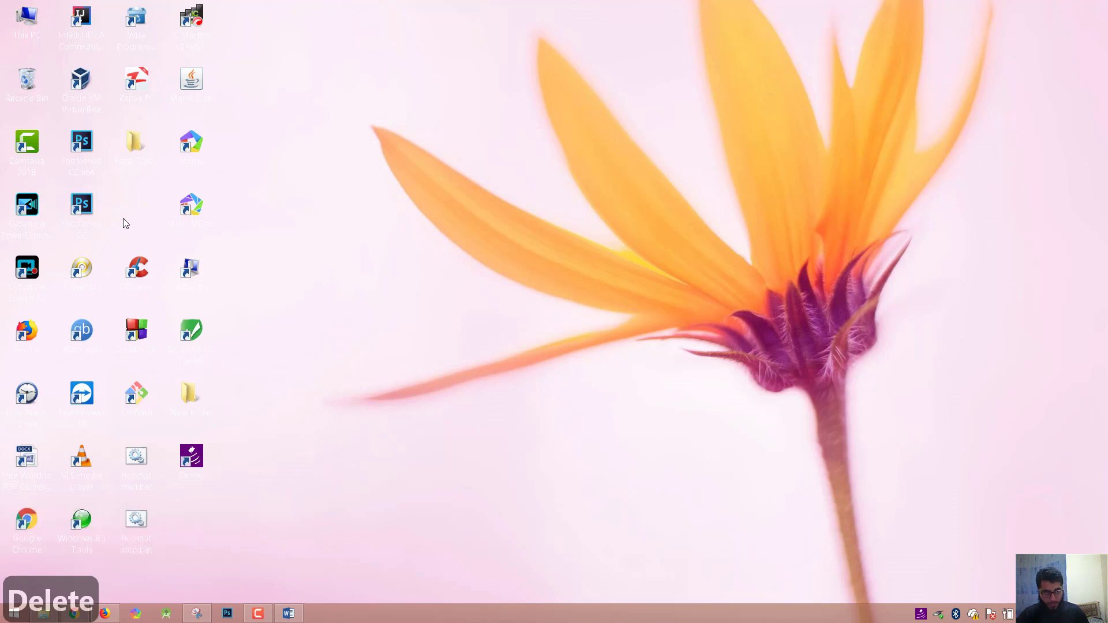
- Open the Recycle Bin, permanently delete New folder (2) from it, and close its window
right_click(23, 84)
left_click(50, 87)
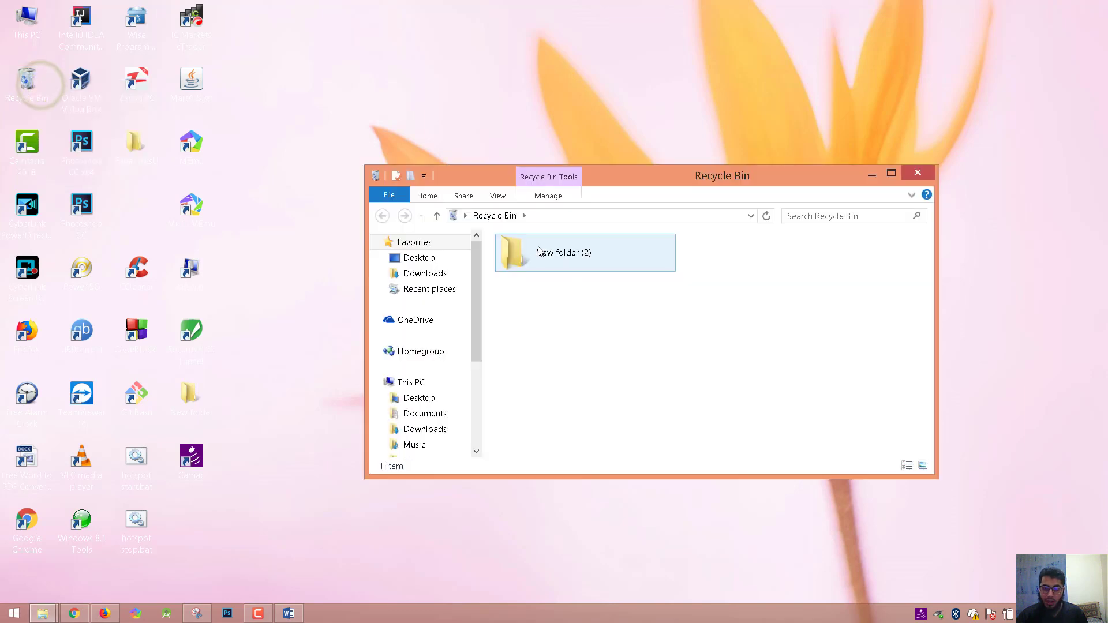
left_click(561, 257)
right_click(559, 255)
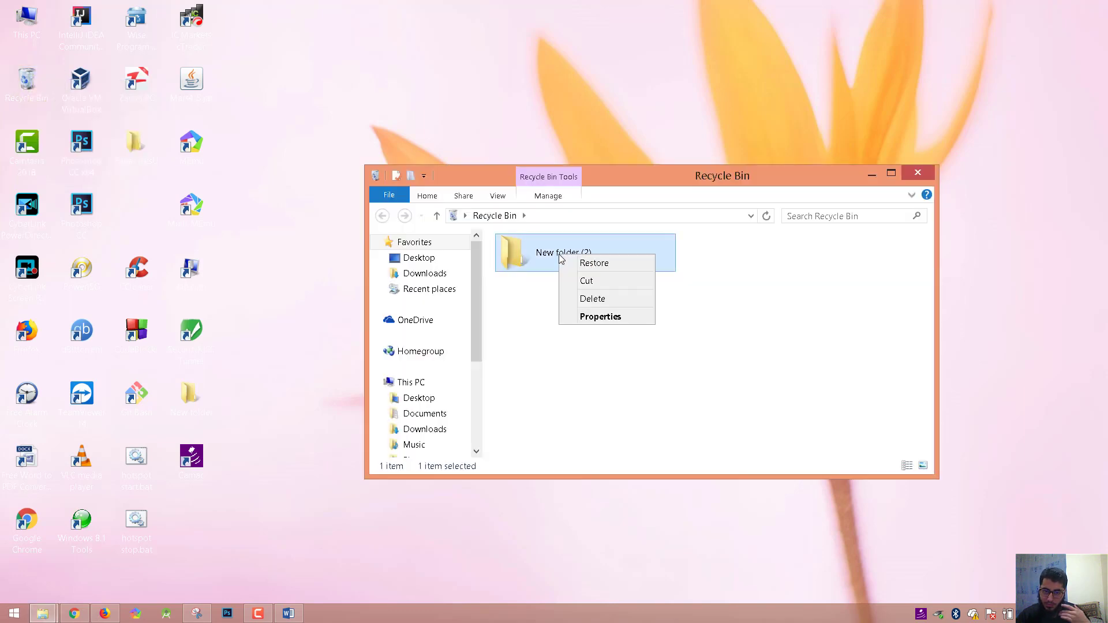
left_click(600, 301)
left_click(614, 362)
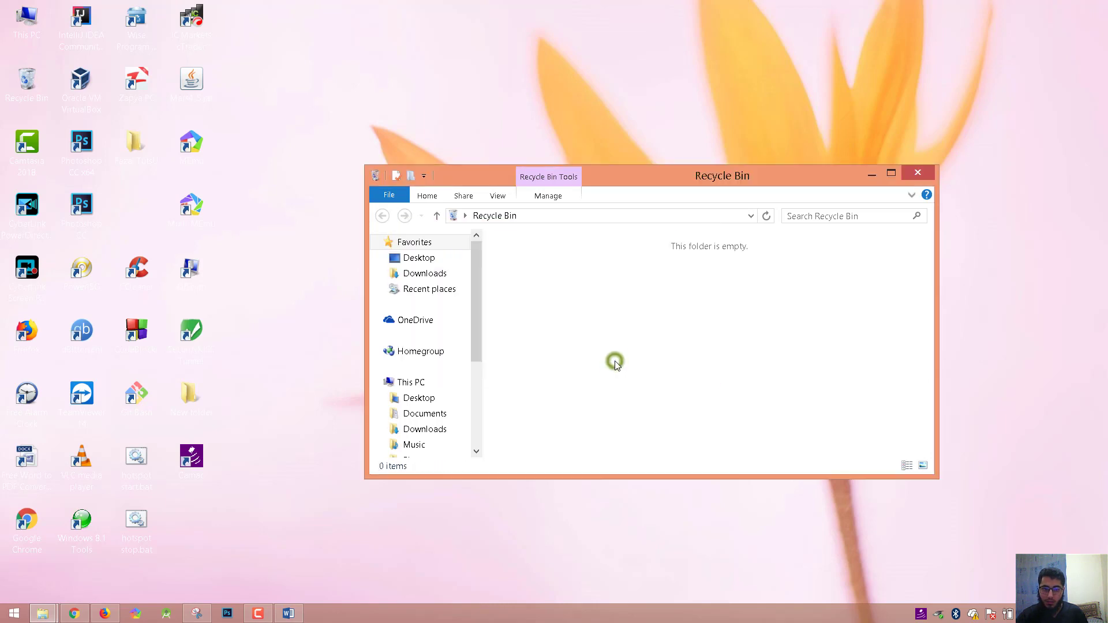
left_click(916, 173)
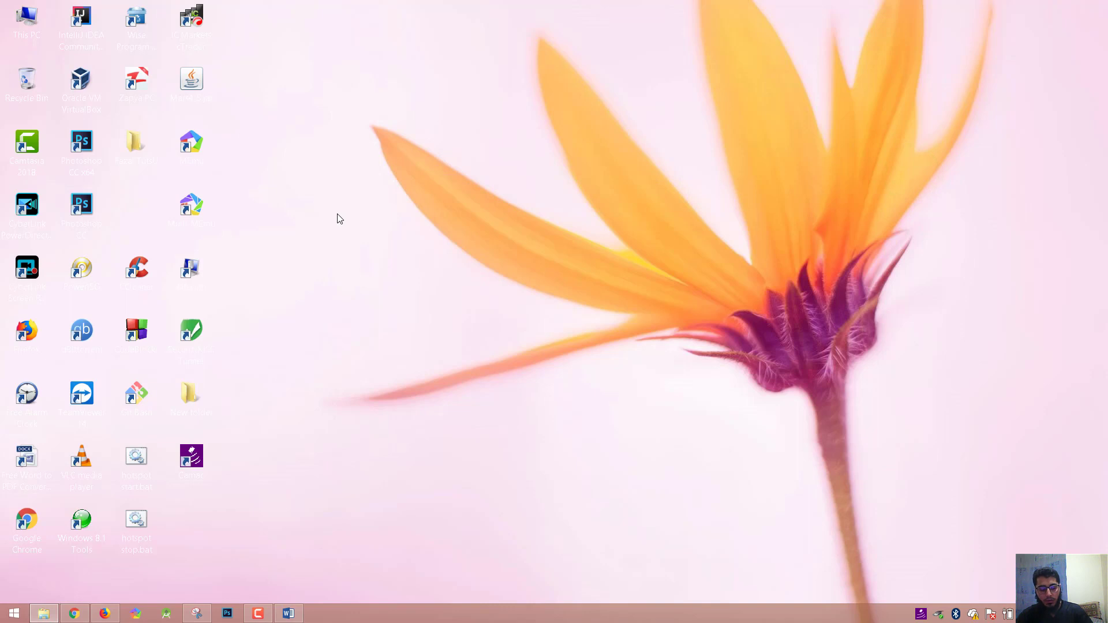
- Create another default-named folder on the desktop and delete it to the Recycle Bin
key("ctrl+shift+n")
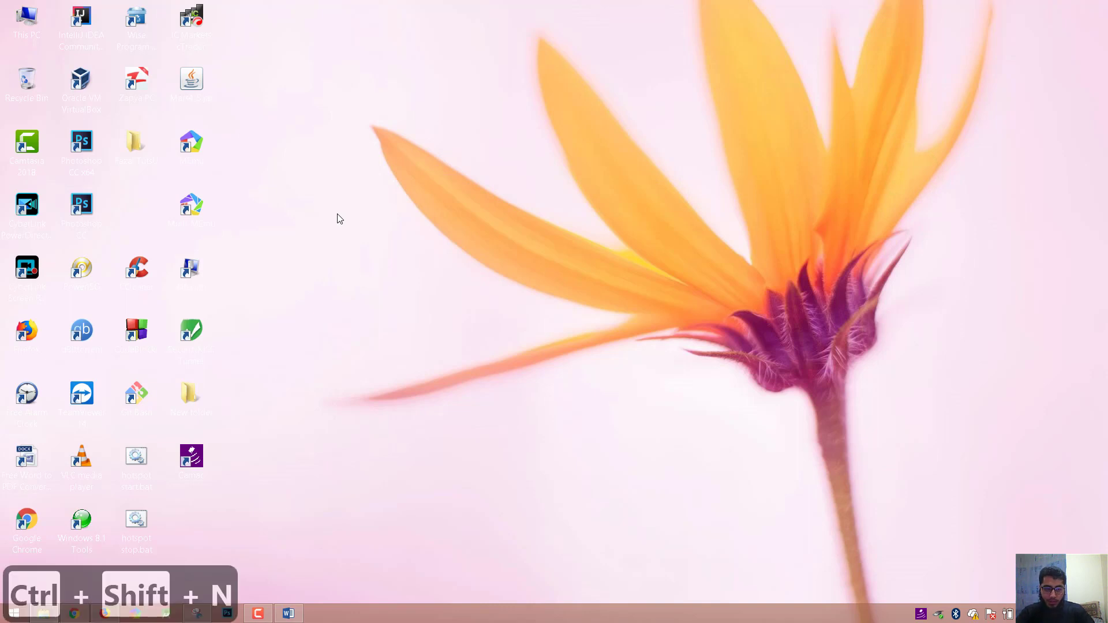
left_click(363, 366)
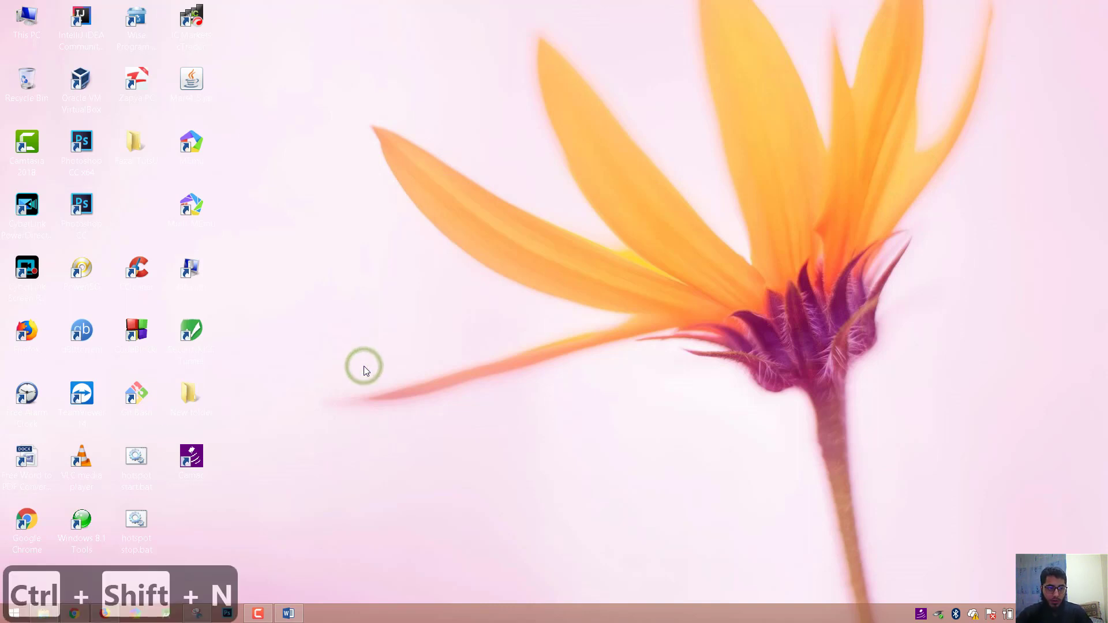
key("ctrl+shift+n")
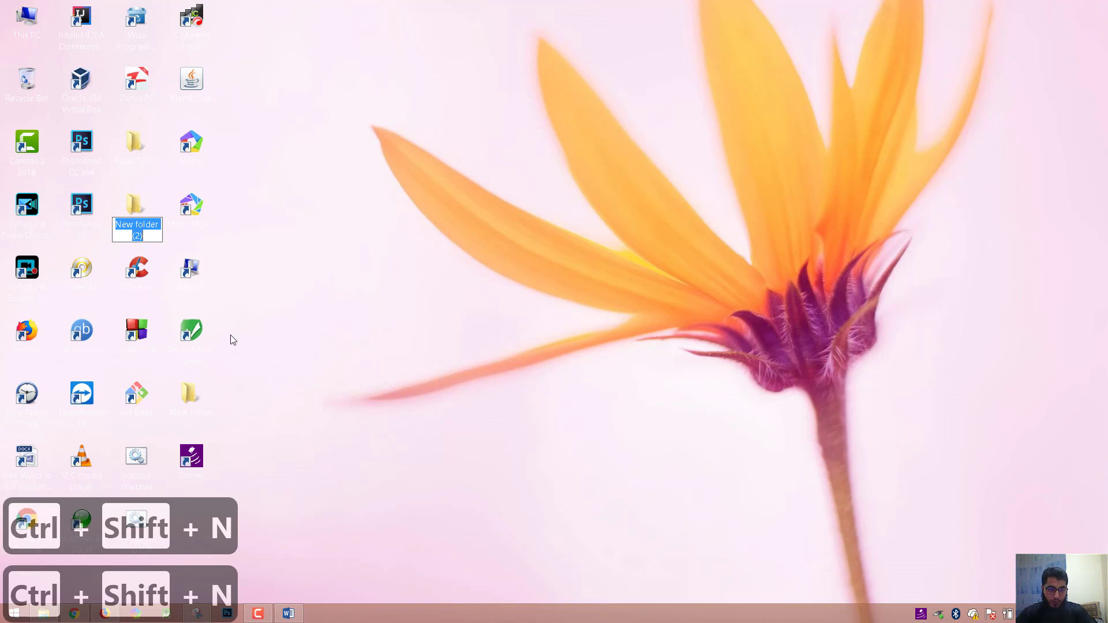
left_click(140, 212)
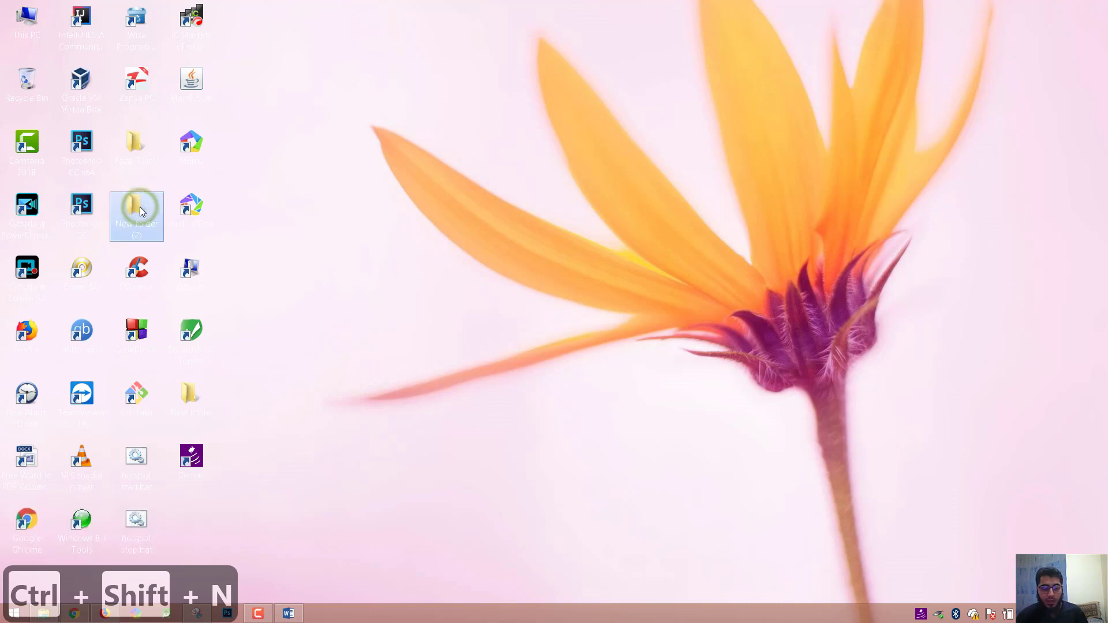
key("Delete")
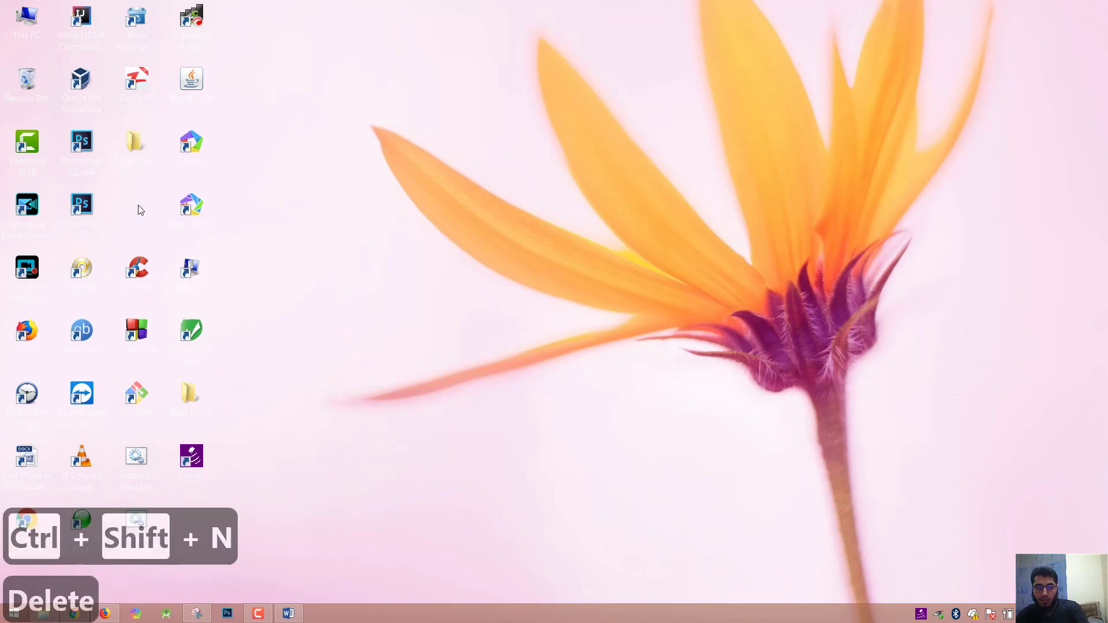
- Empty the Recycle Bin straight from its desktop icon, confirming the permanent deletion of New folder (2)
right_click(36, 81)
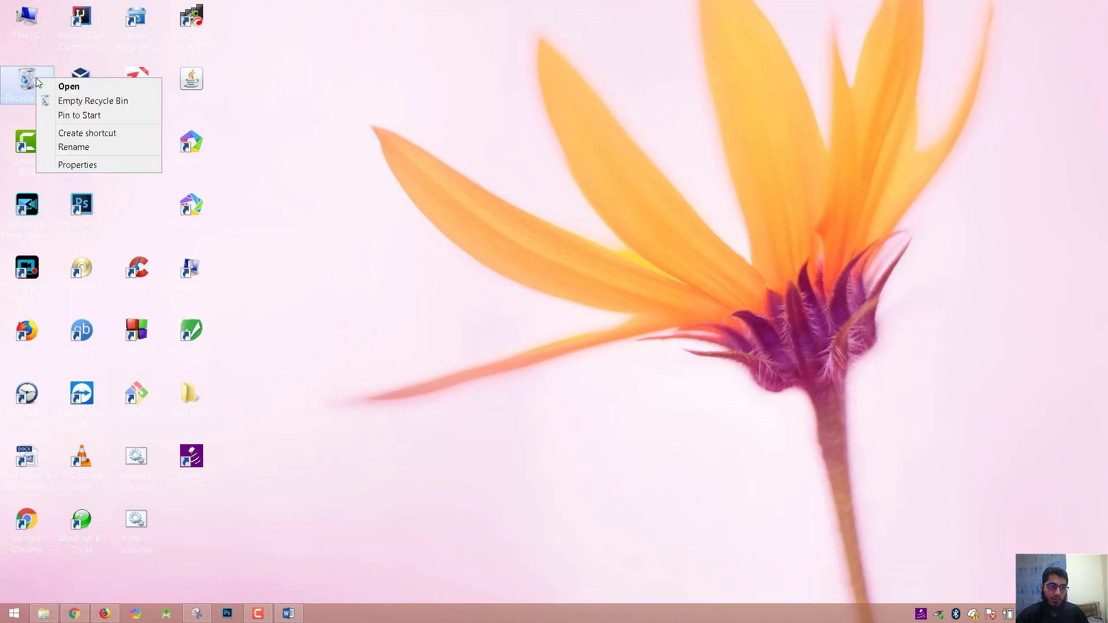
left_click(68, 102)
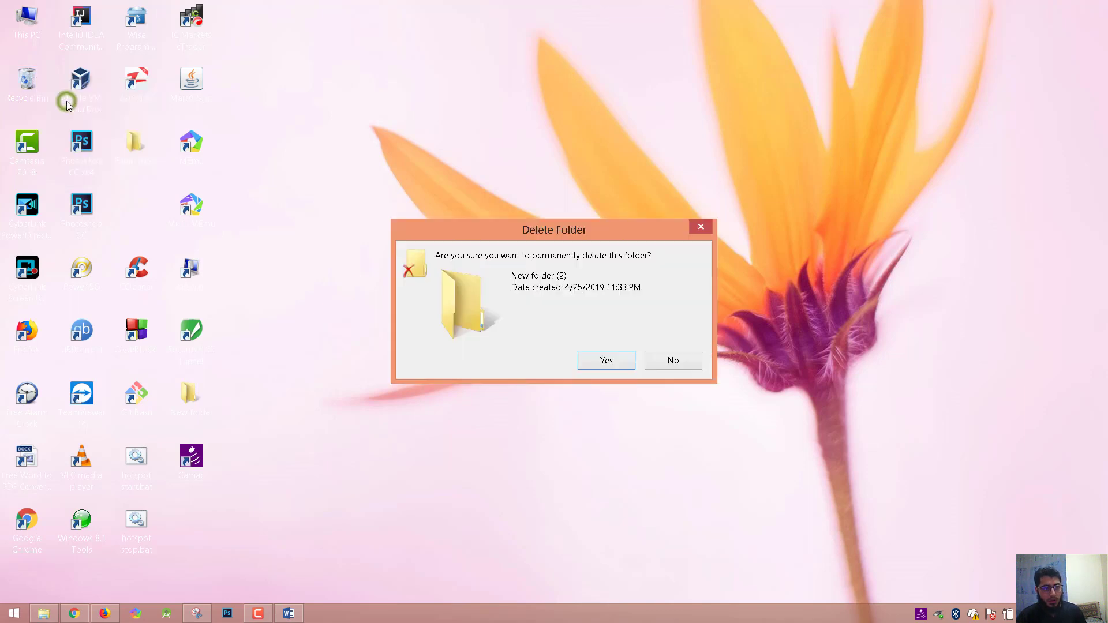
left_click(612, 362)
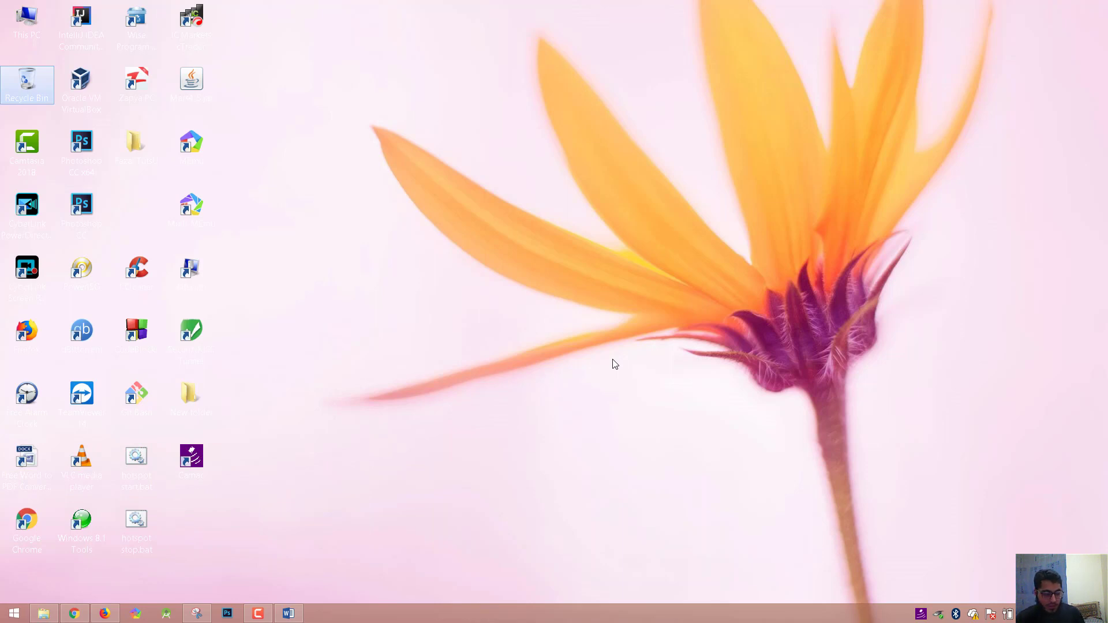
right_click(30, 82)
left_click(521, 165)
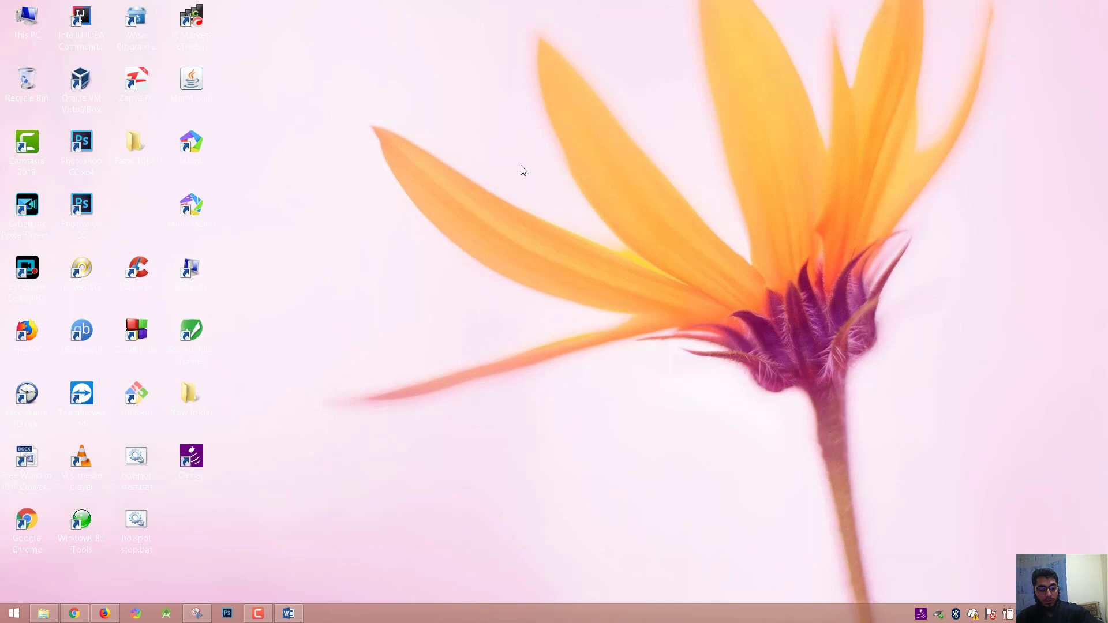
- Open Task Manager, bring it in front of the Word document, and end the Microsoft Word task
key("ctrl+shift+Escape")
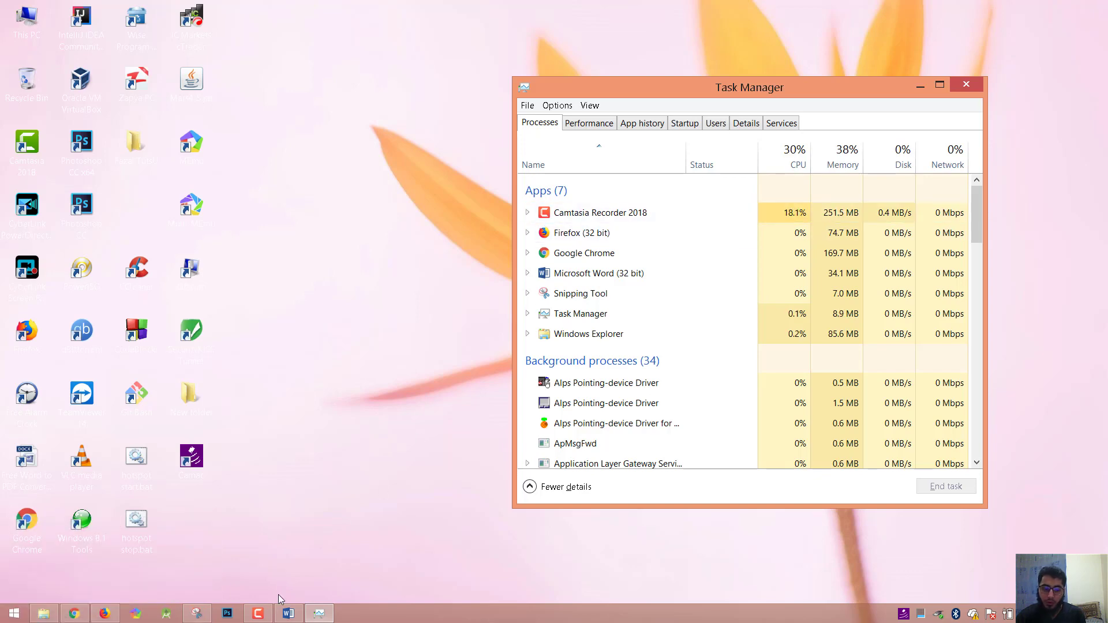
left_click(290, 617)
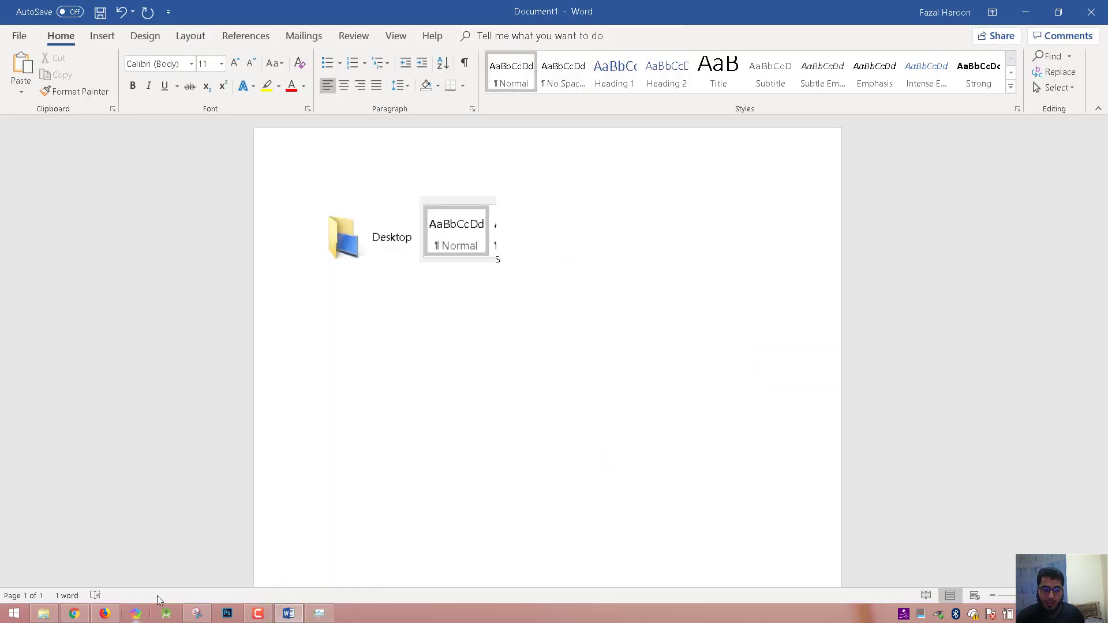
right_click(75, 614)
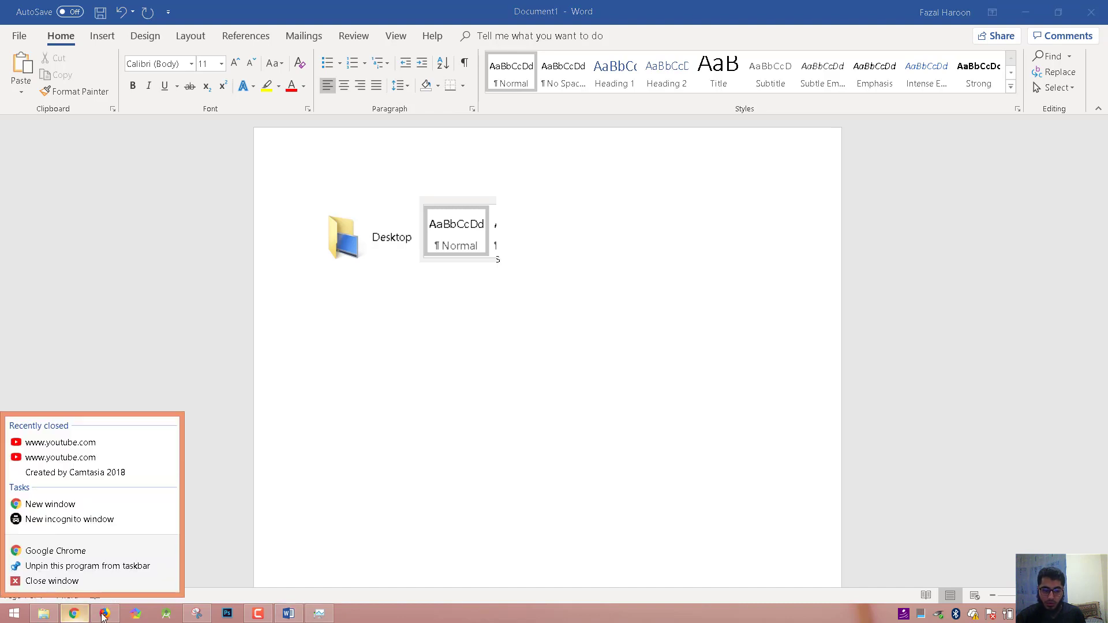
left_click(441, 364)
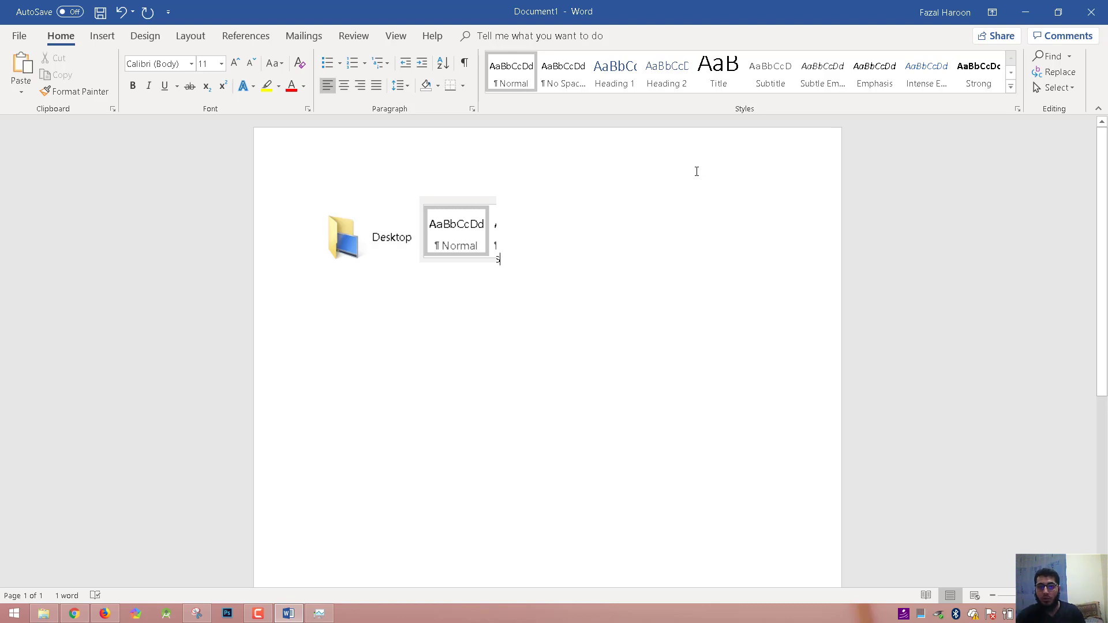
key("alt+Tab")
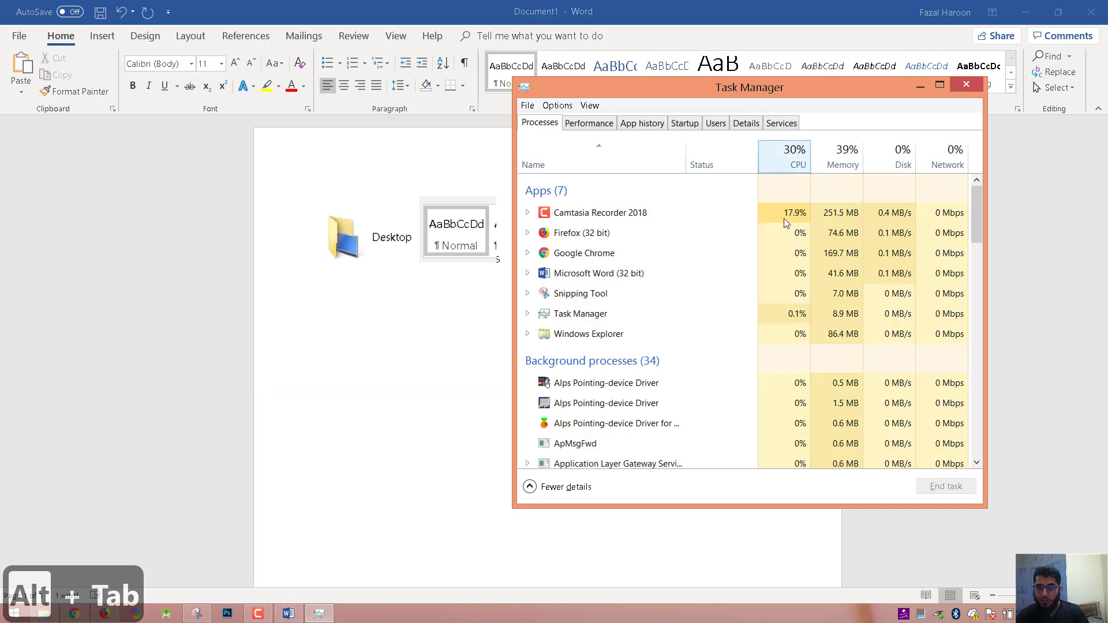
left_click(583, 276)
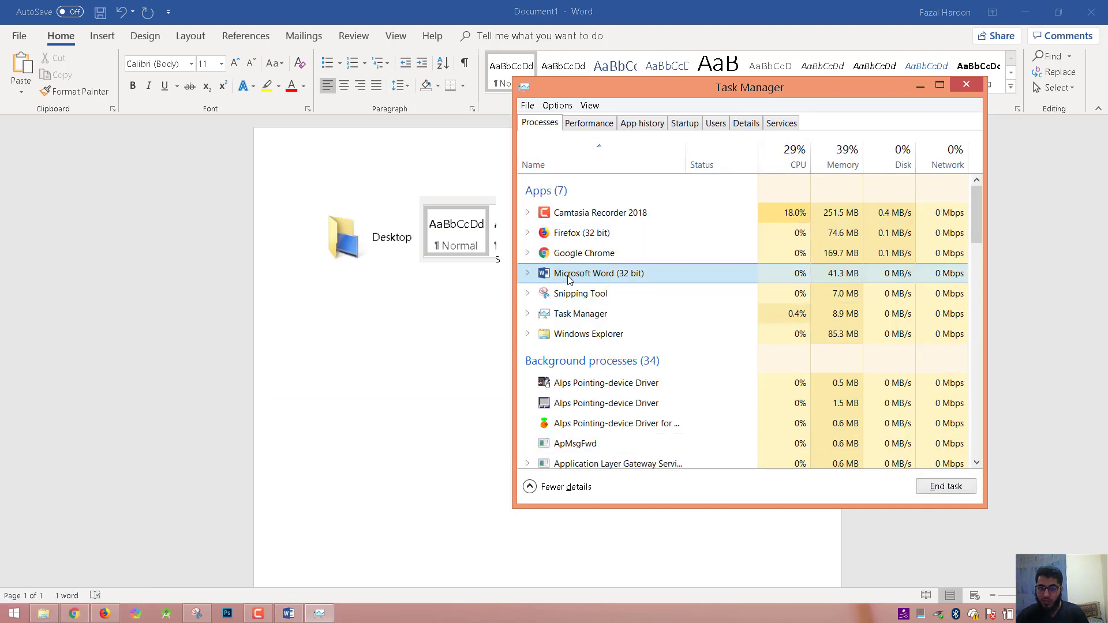
left_click(965, 488)
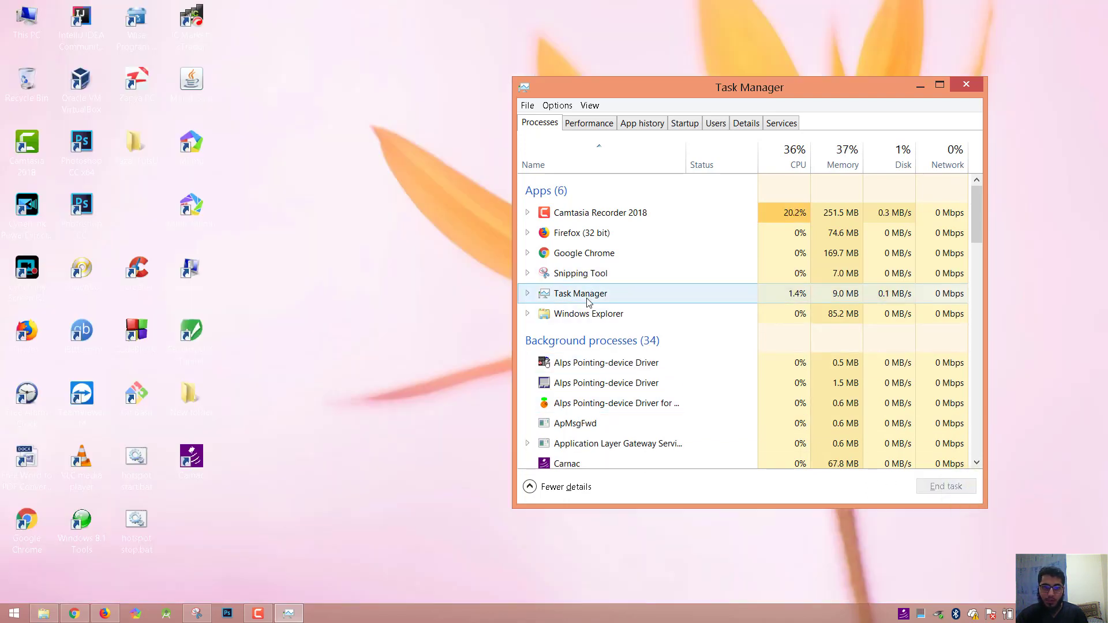
- End the Firefox and Google Chrome tasks, and finally Task Manager's own task
left_click(581, 234)
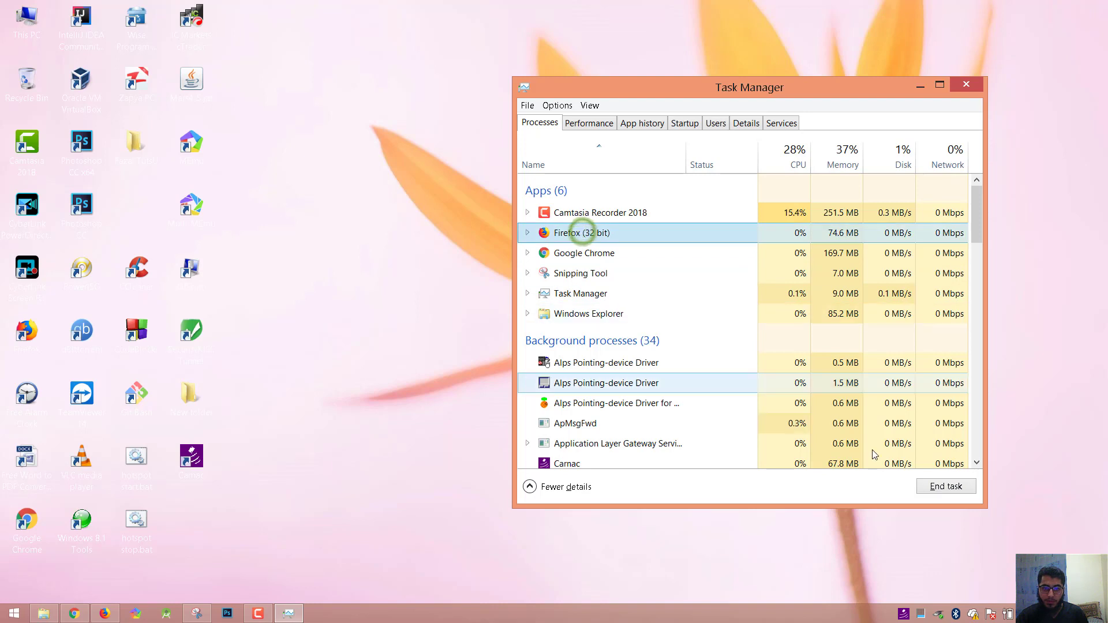
left_click(955, 489)
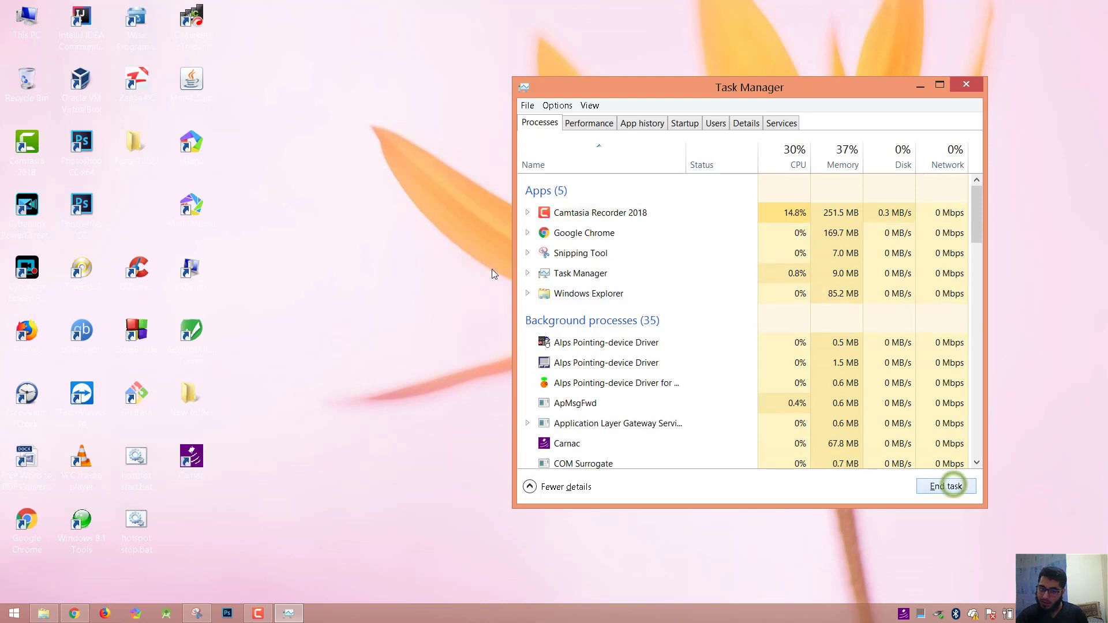
left_click(591, 234)
left_click(937, 495)
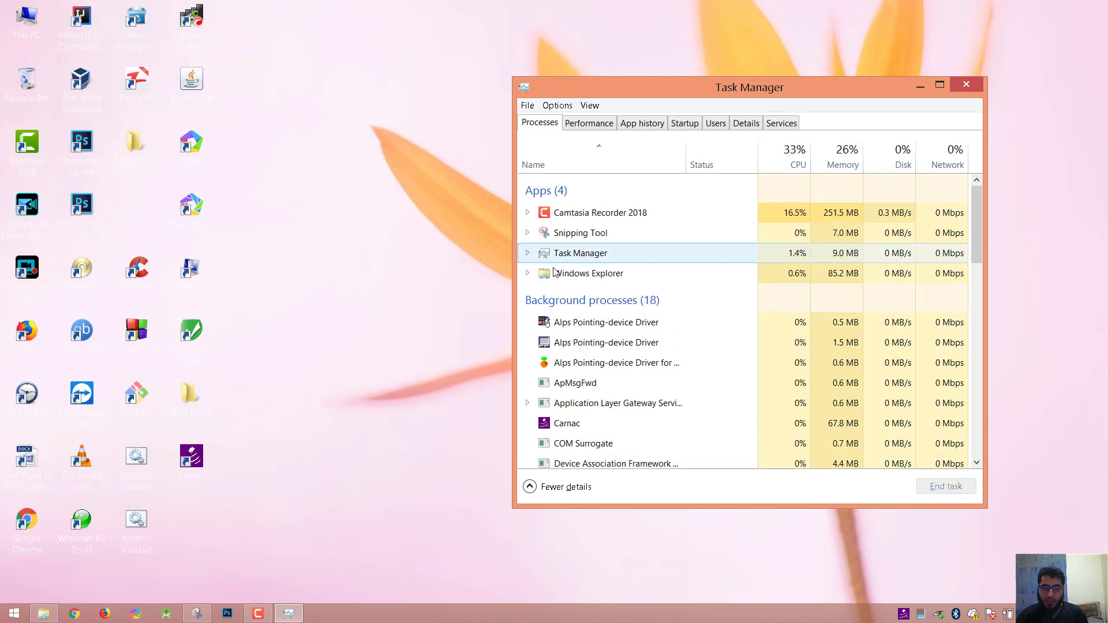
left_click(562, 261)
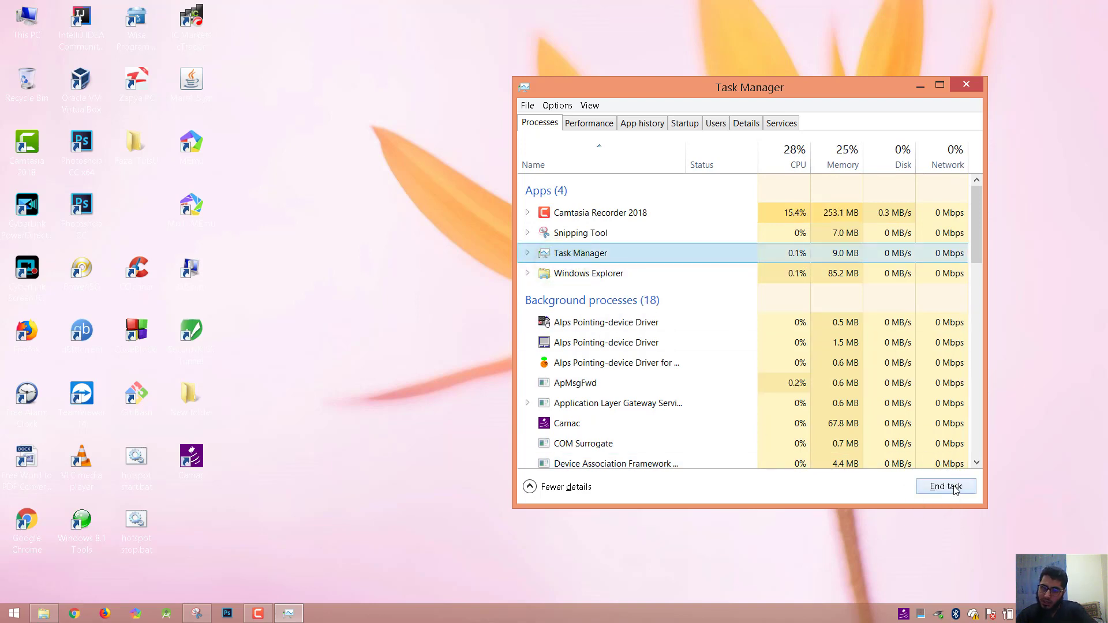
left_click(946, 486)
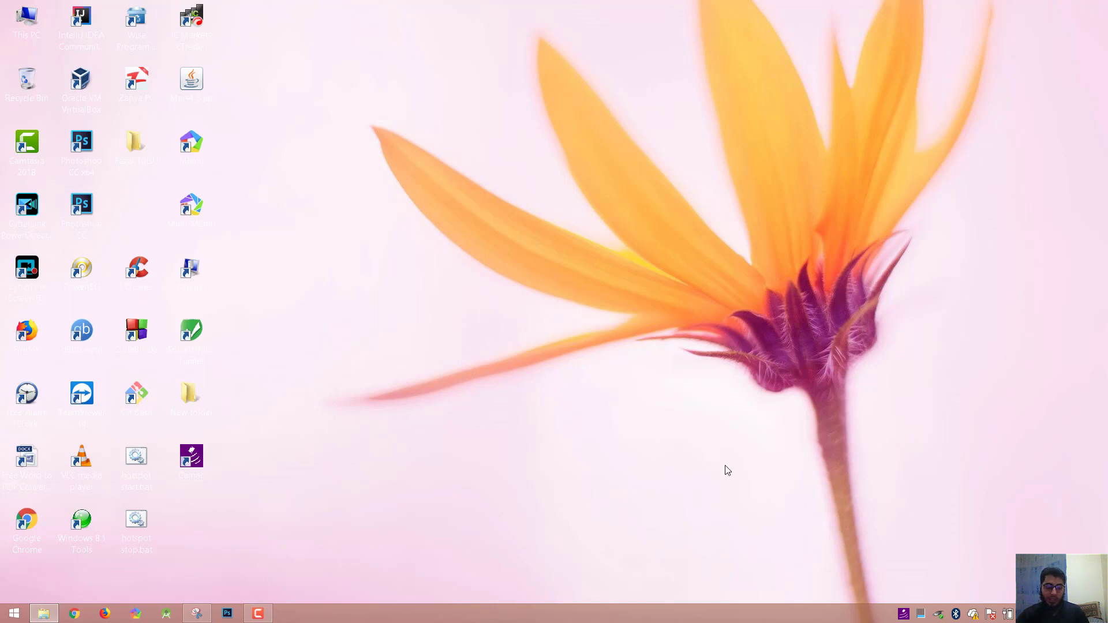
- Switch to the This PC window and search it for "cs"
key("alt+Tab")
key("alt+Tab")
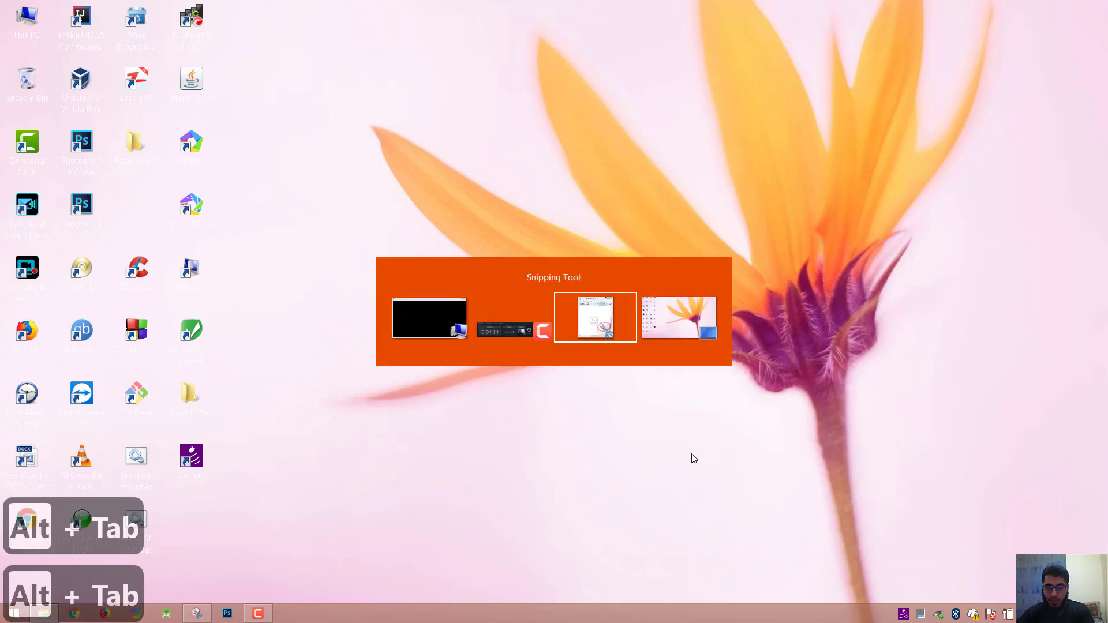
key("alt+Tab")
key("alt+Tab")
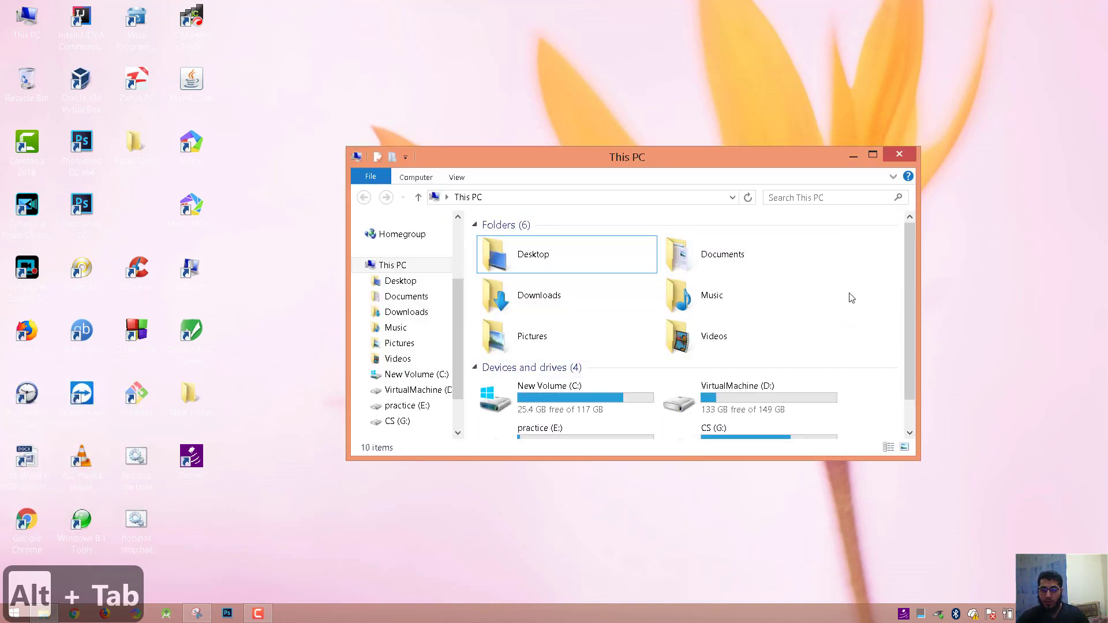
key("F3")
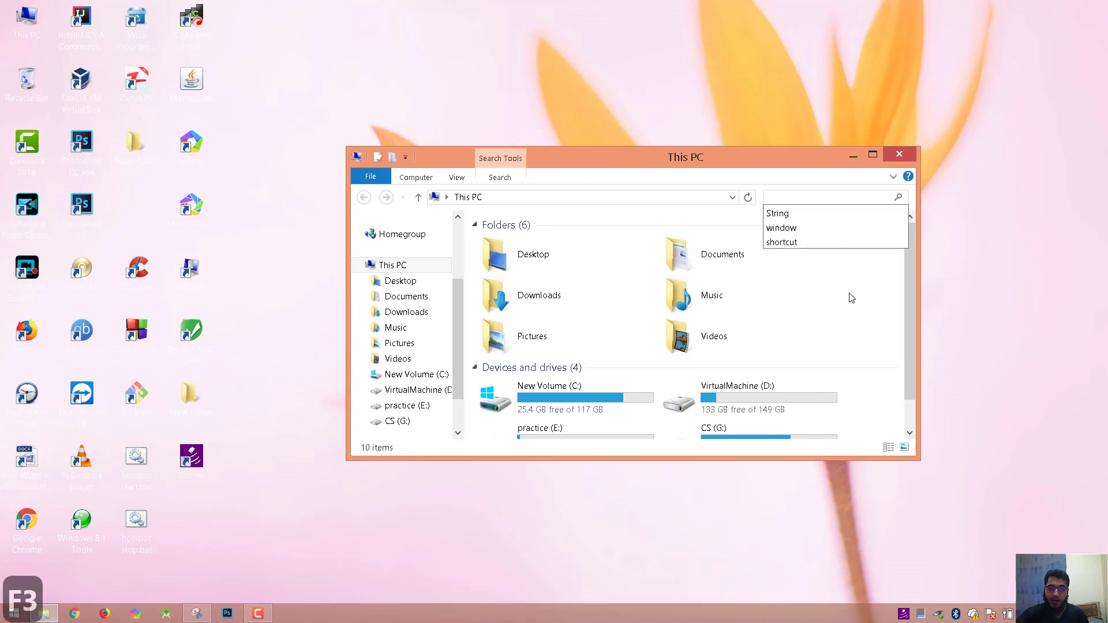
type("cs")
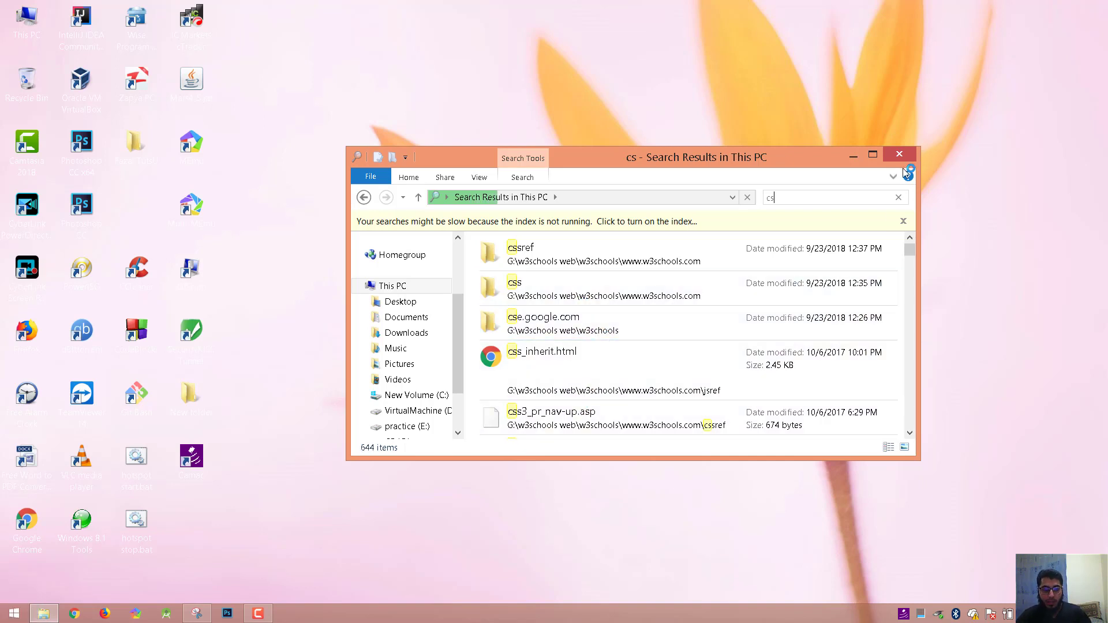
- Clear the search in This PC and activate the empty search box again
key("Escape")
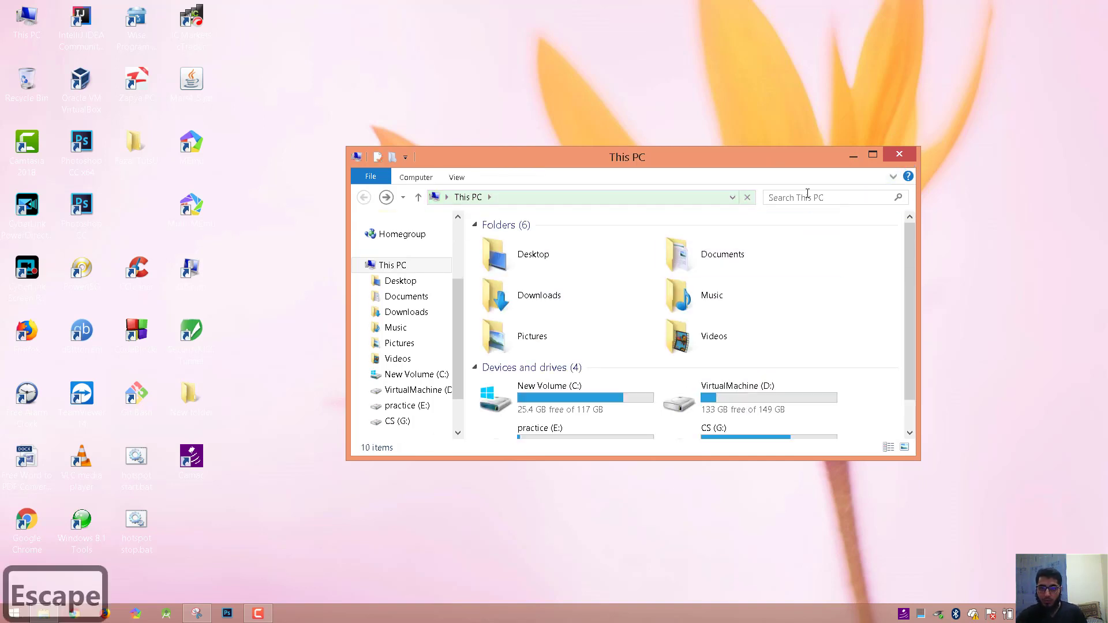
left_click(805, 194)
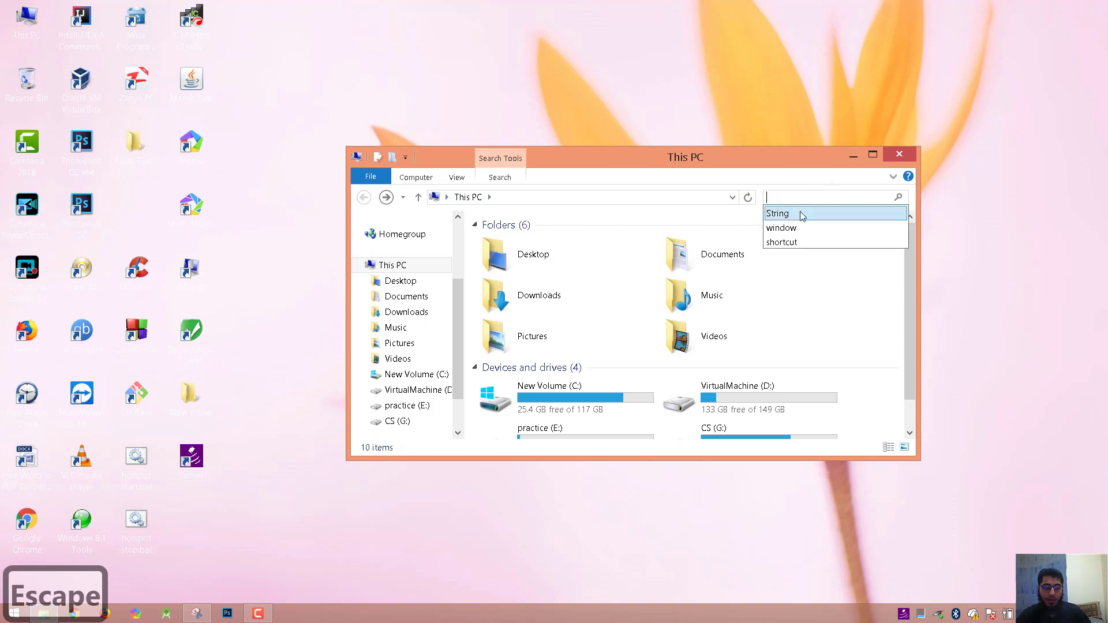
key("Escape")
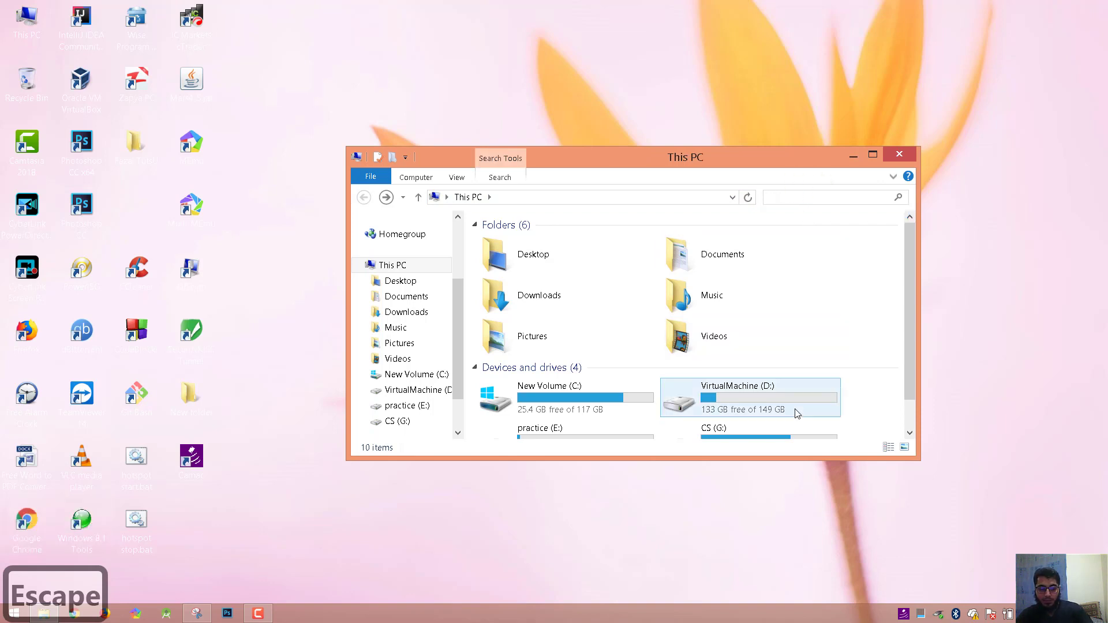
key("F3")
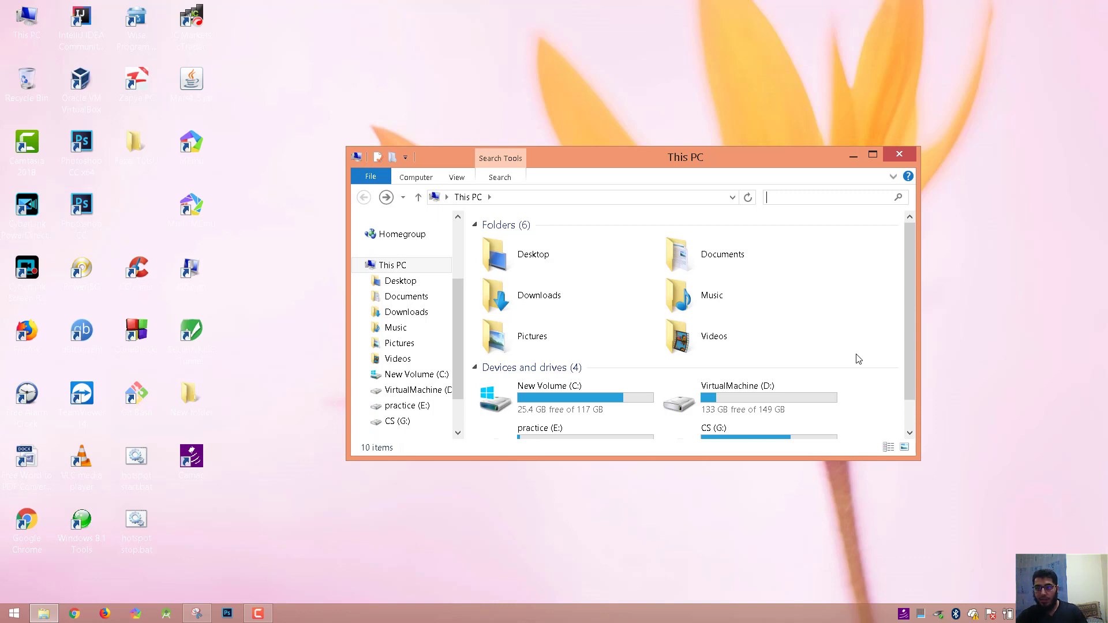
- Cycle through the open windows to bring the Snipping Tool in front of This PC
key("alt+Tab")
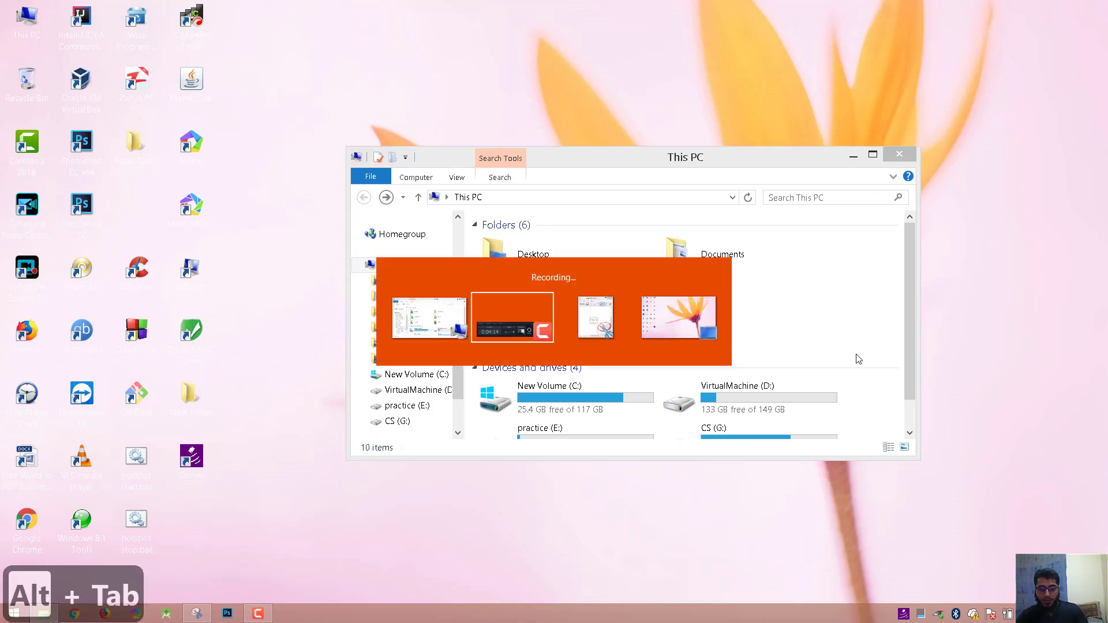
key("alt+Tab")
key("alt+Tab")
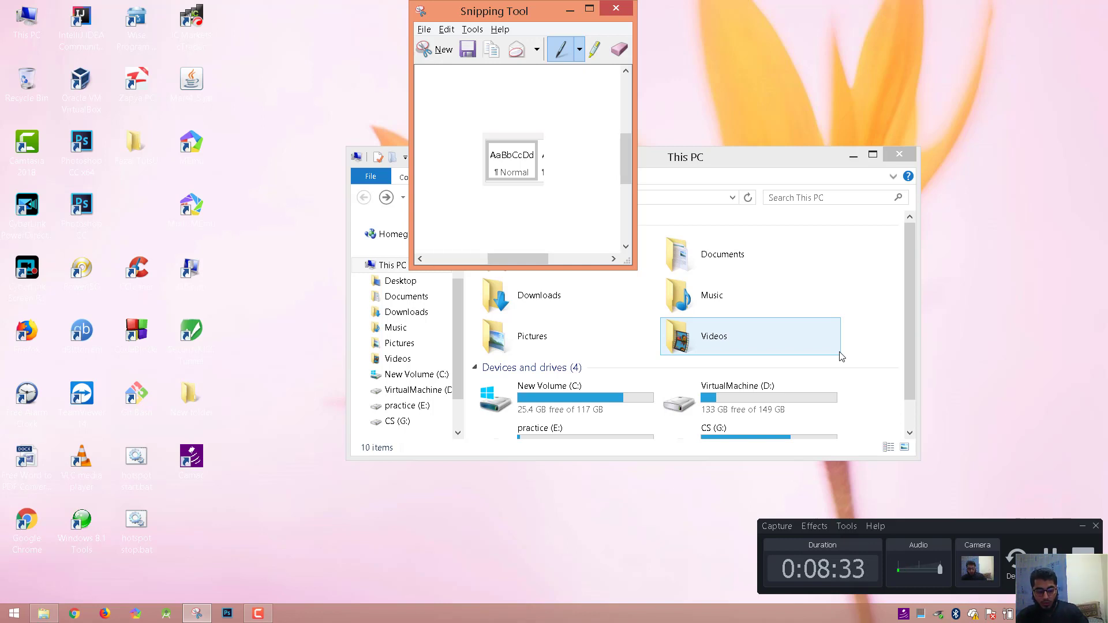
- Show the desktop and restore the windows, and repeat by minimizing and restoring all open windows
key("super+d")
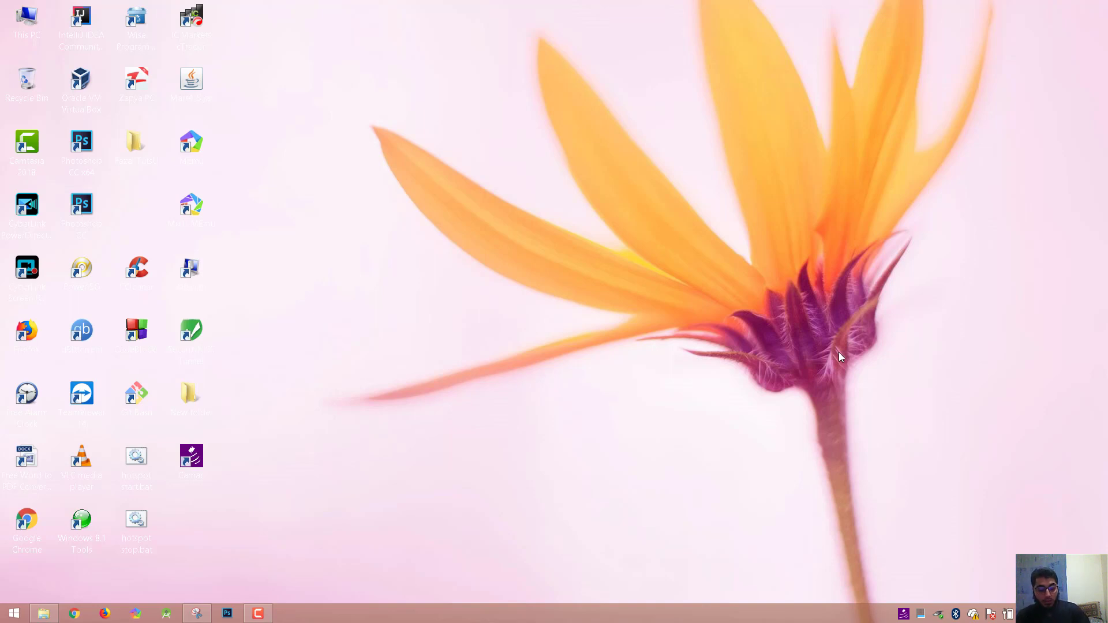
key("super+d")
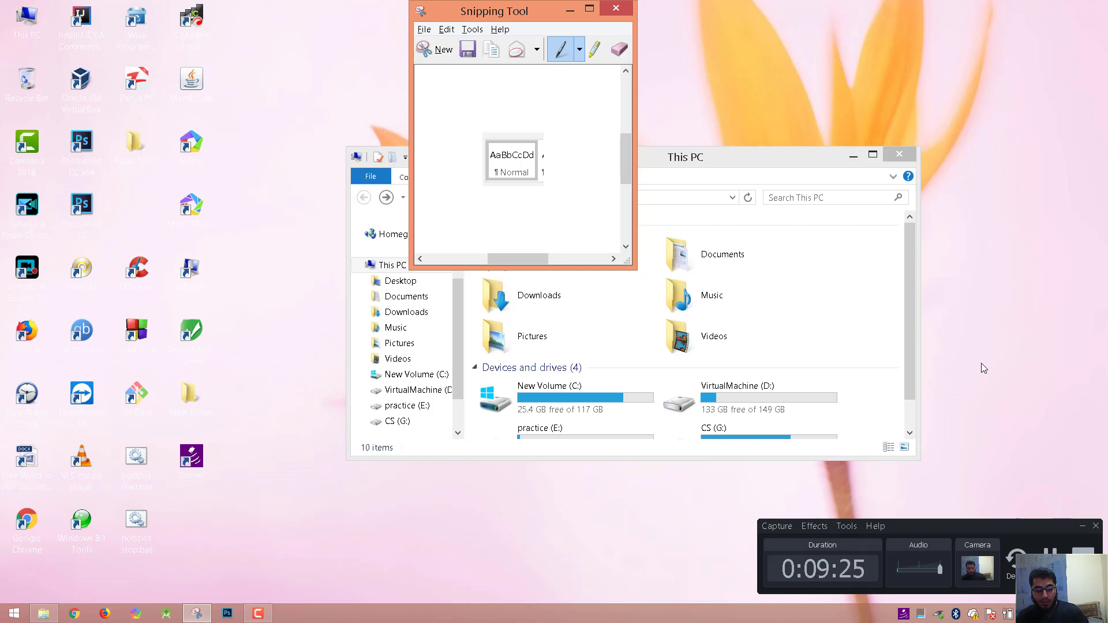
key("super+m")
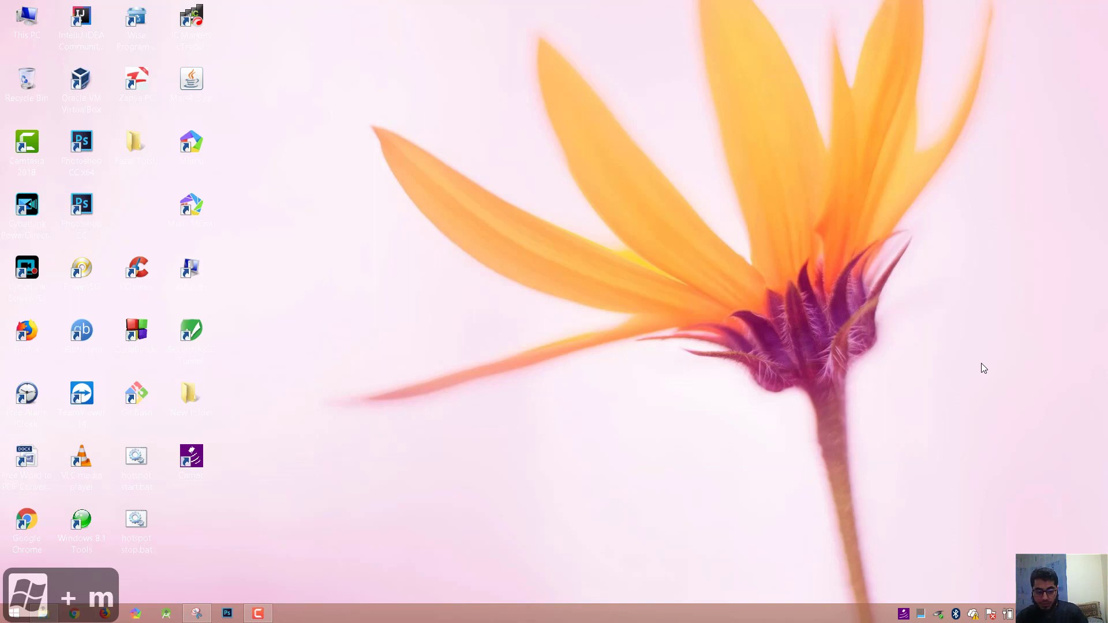
key("super+shift+m")
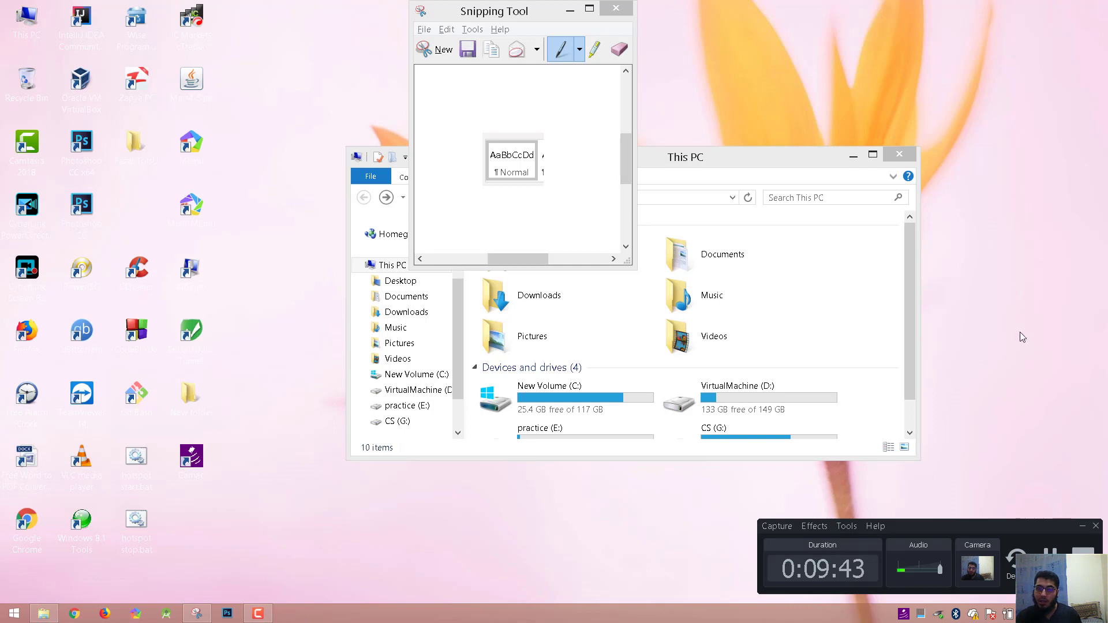
- Close the This PC and Snipping Tool windows
left_click(898, 156)
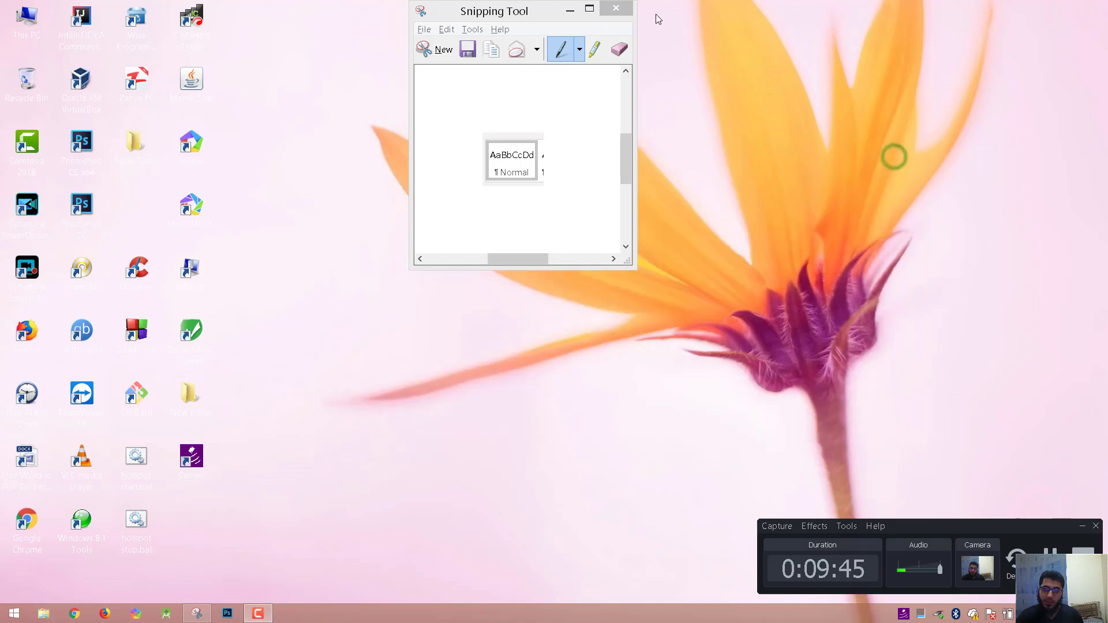
left_click(616, 9)
left_click(586, 150)
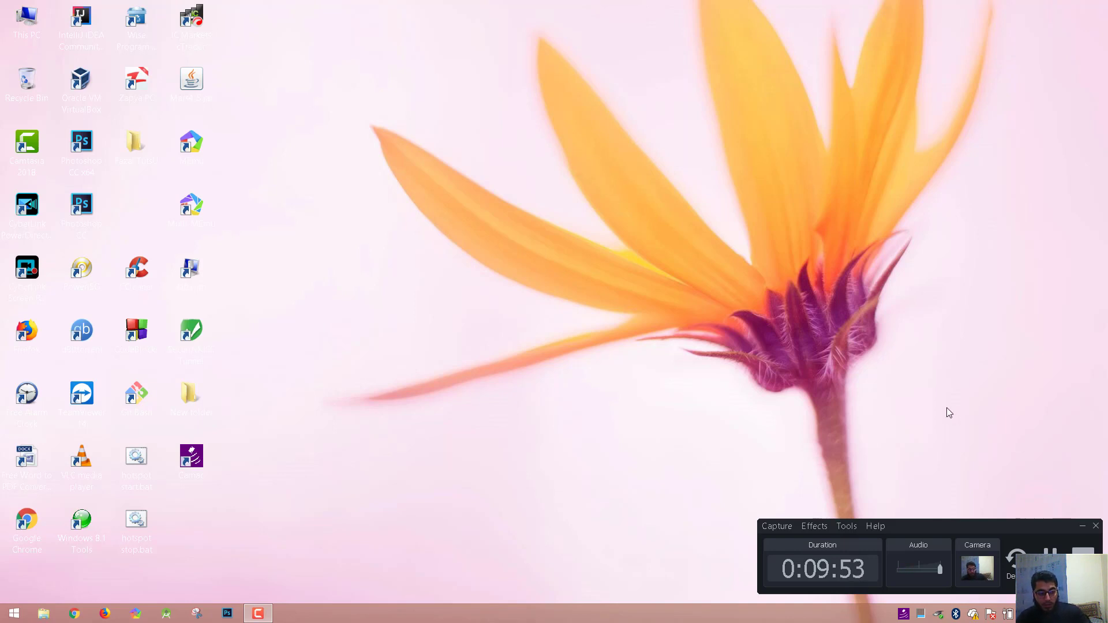
- Open and close a This PC window, once by shortcut and once from its desktop icon
key("super+e")
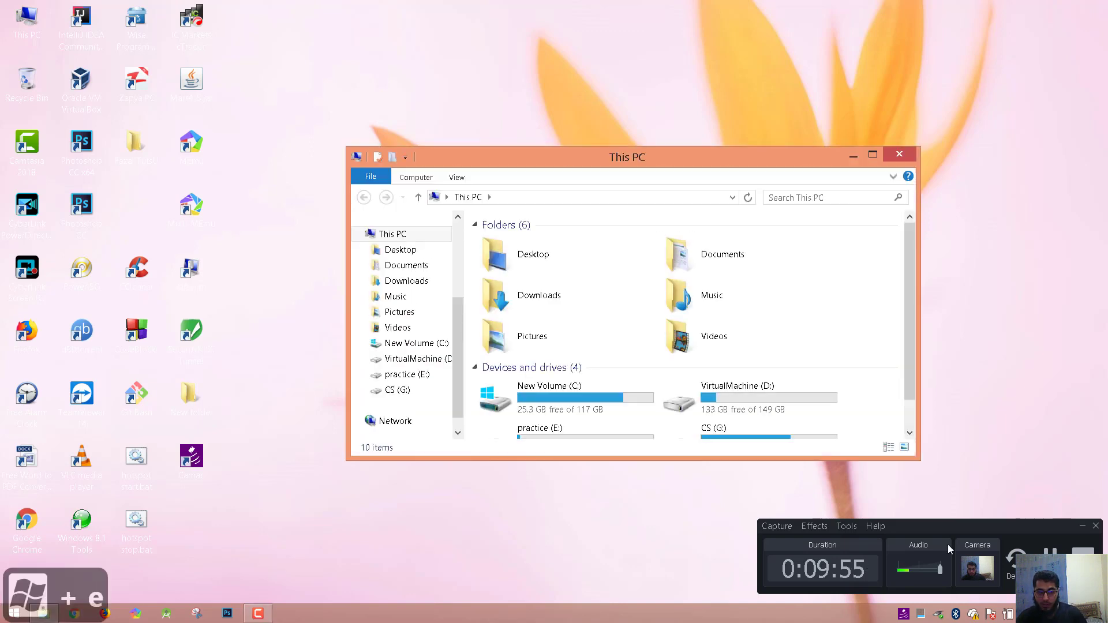
left_click(898, 155)
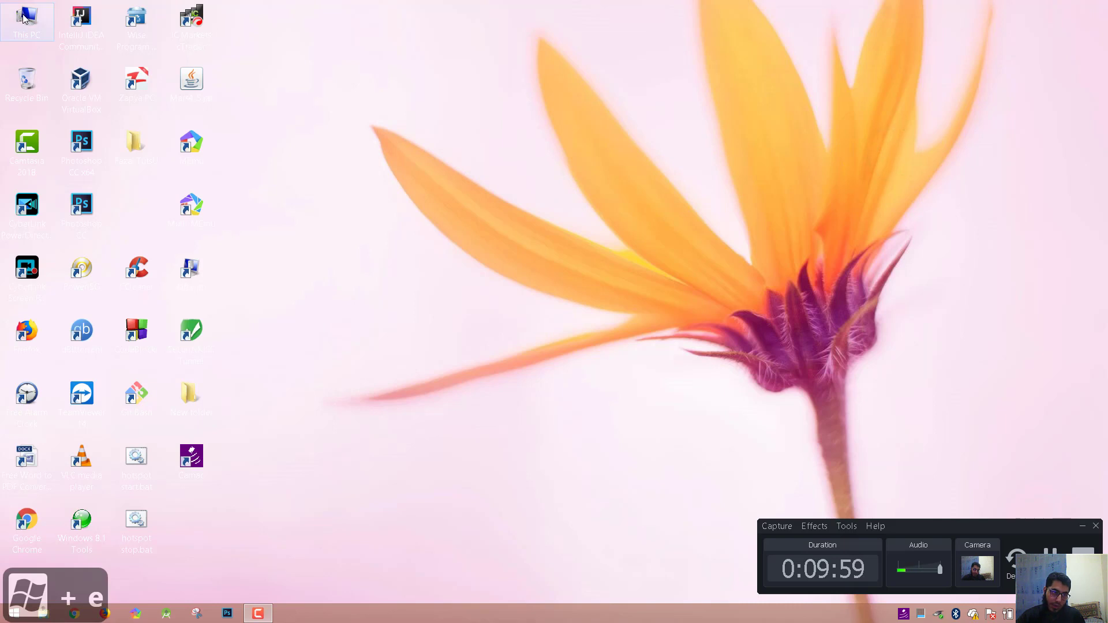
right_click(30, 22)
left_click(30, 22)
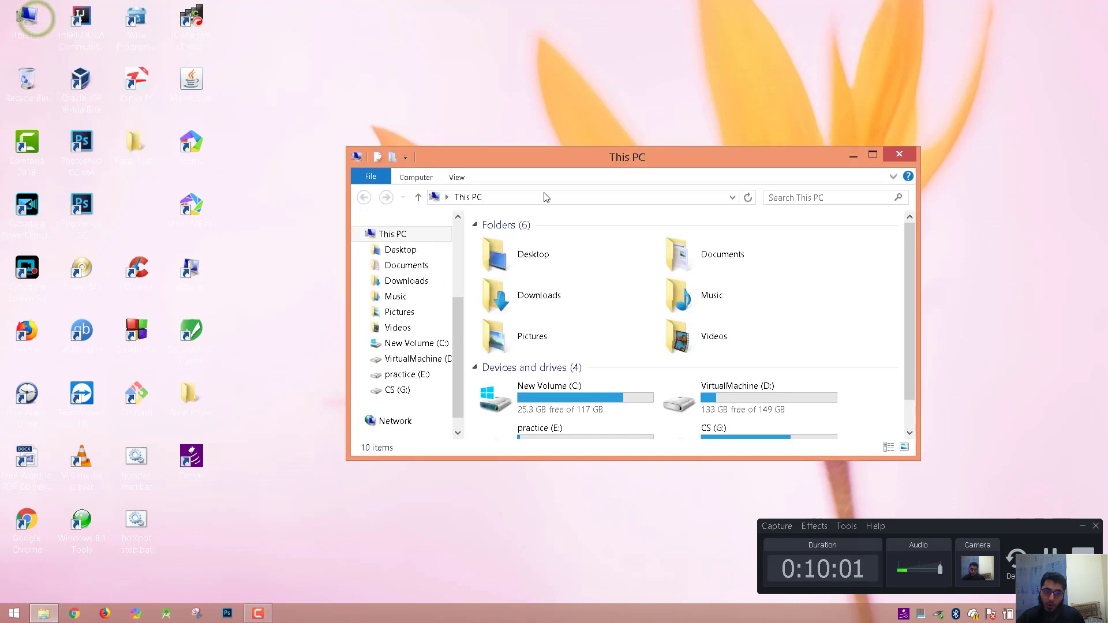
left_click(895, 151)
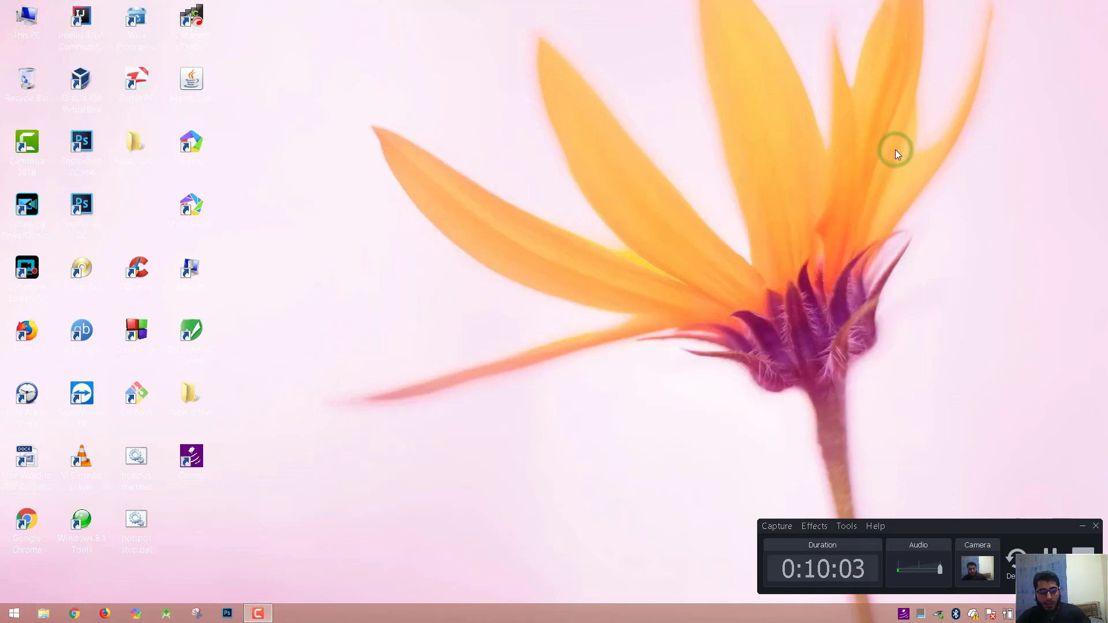
- Open six This PC windows in succession
key("super+e")
key("super+e")
key("super+e")
key("super+e")
key("super+e")
key("super+e")
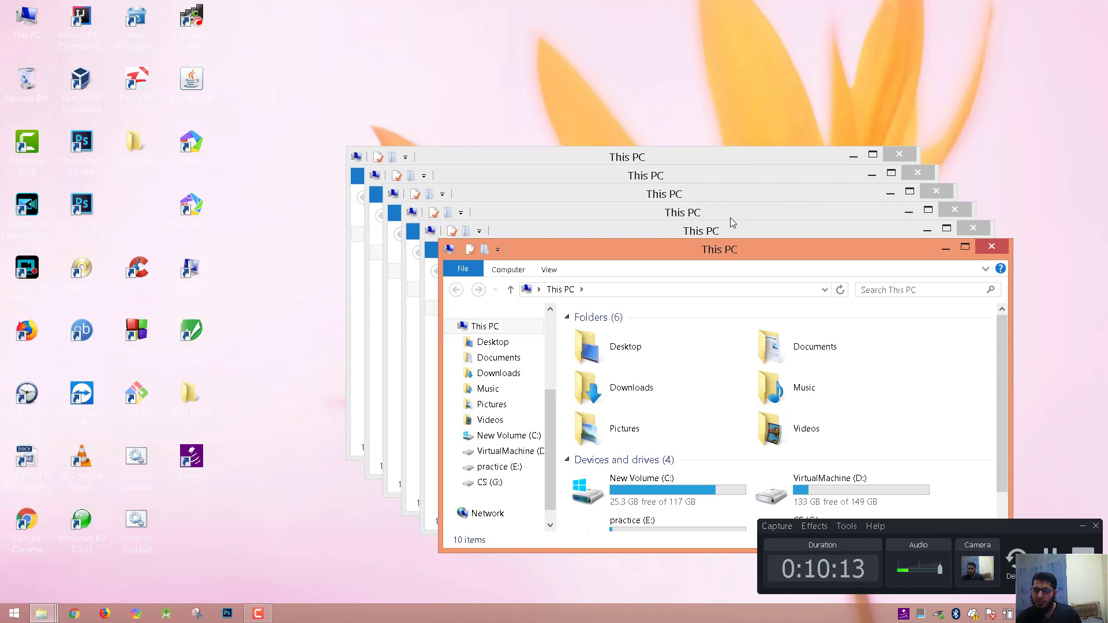
- Launch Word by running winword from the Run dialog
key("super+r")
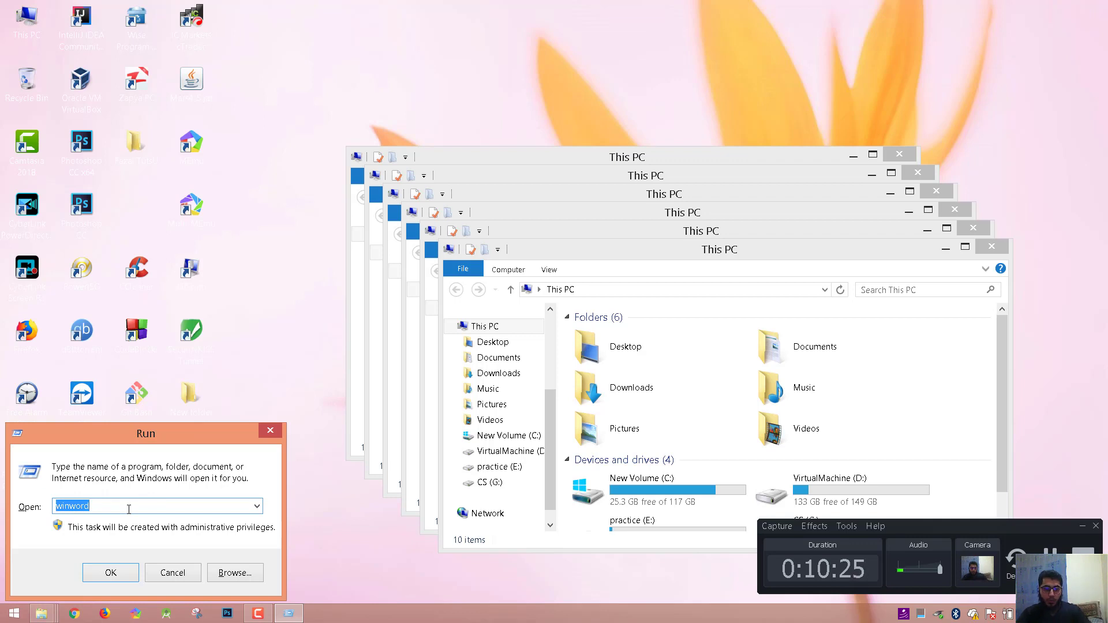
key("Return")
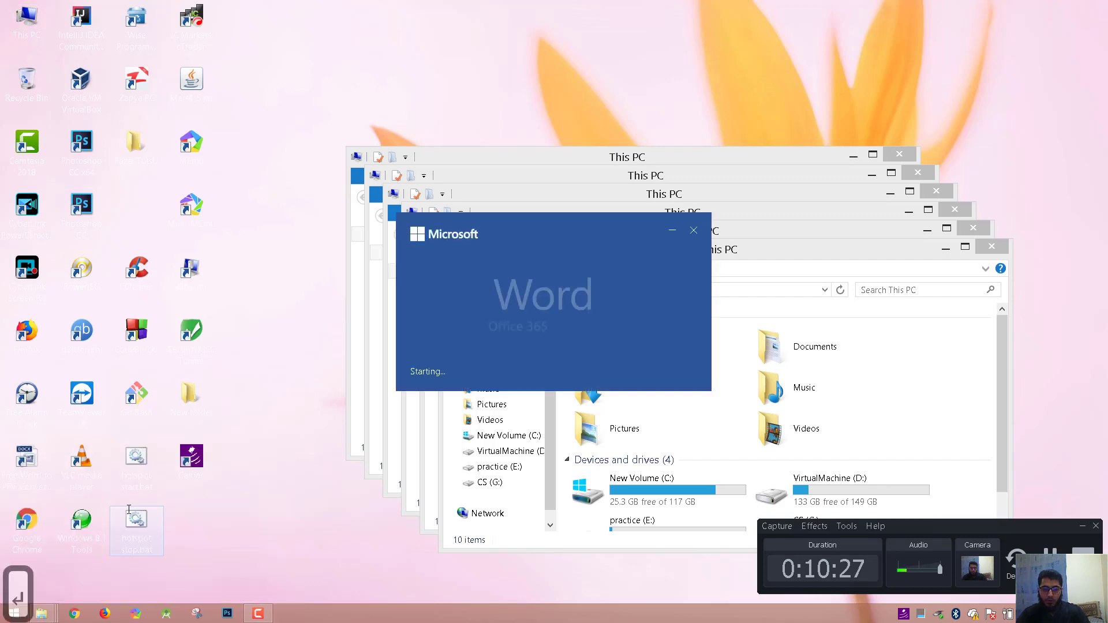
- Launch the Registry Editor by running regedit from the Run dialog
key("super+r")
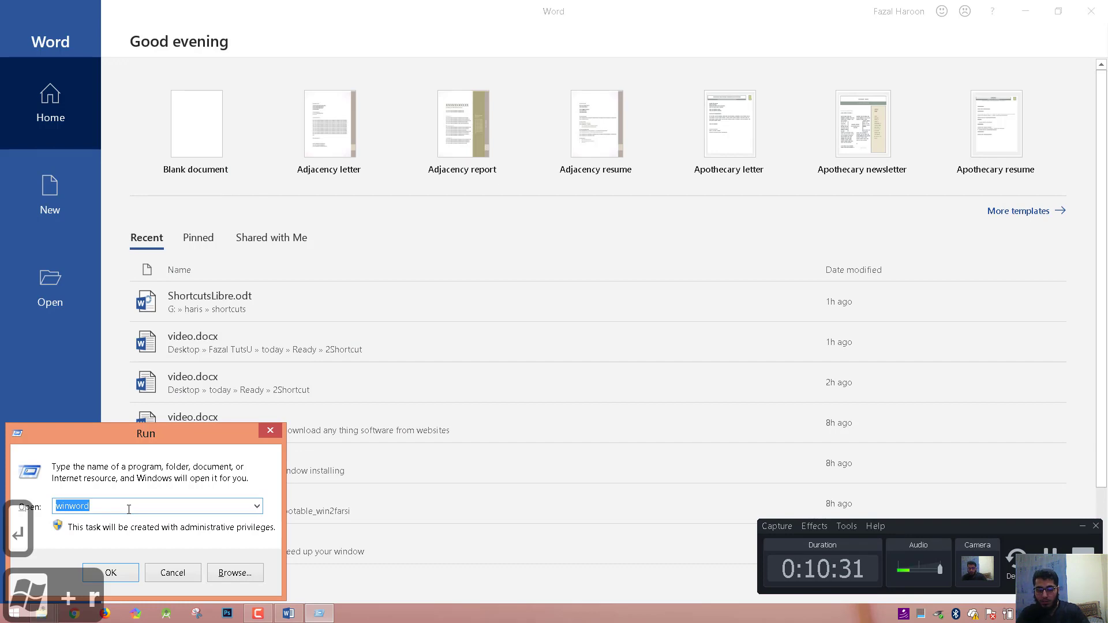
type("rege")
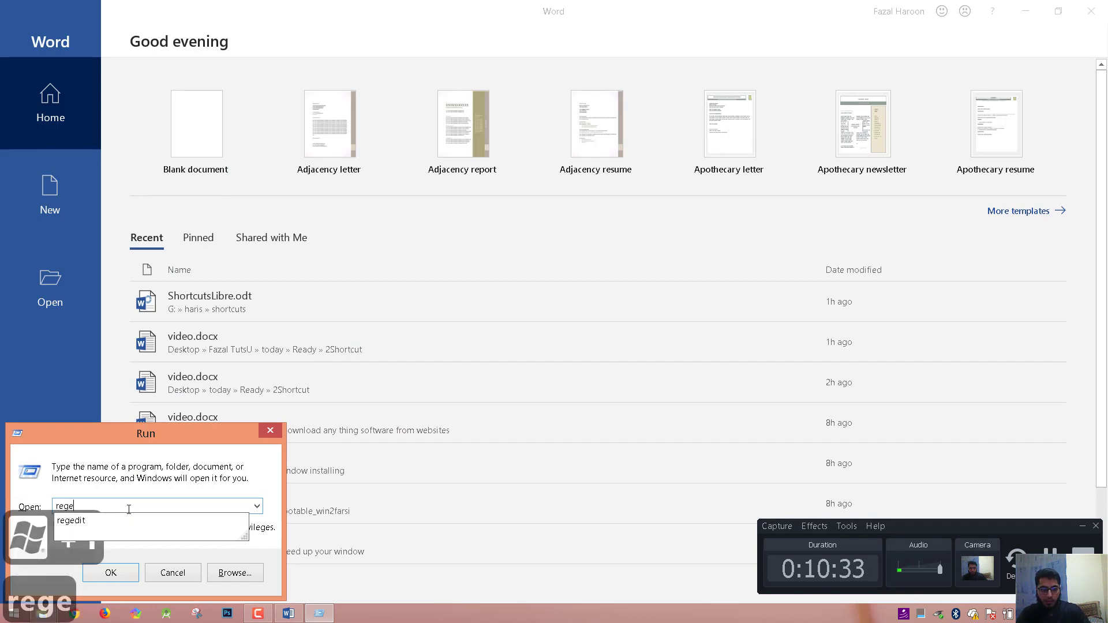
type("dit")
key("Return")
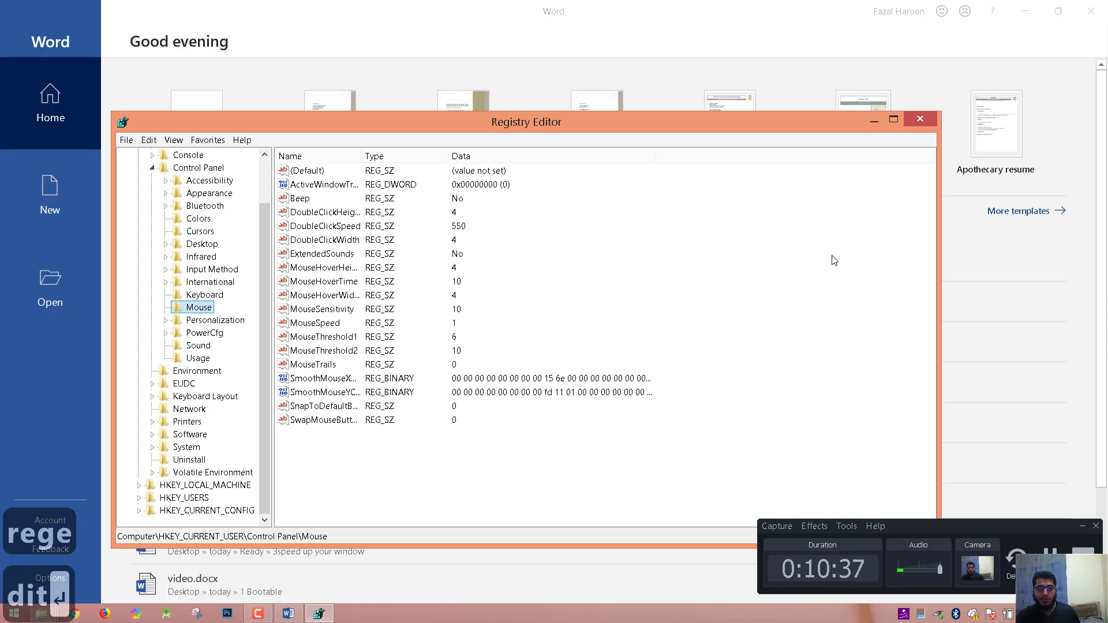
- Launch System Configuration by running msconfig from the Run dialog
key("super+r")
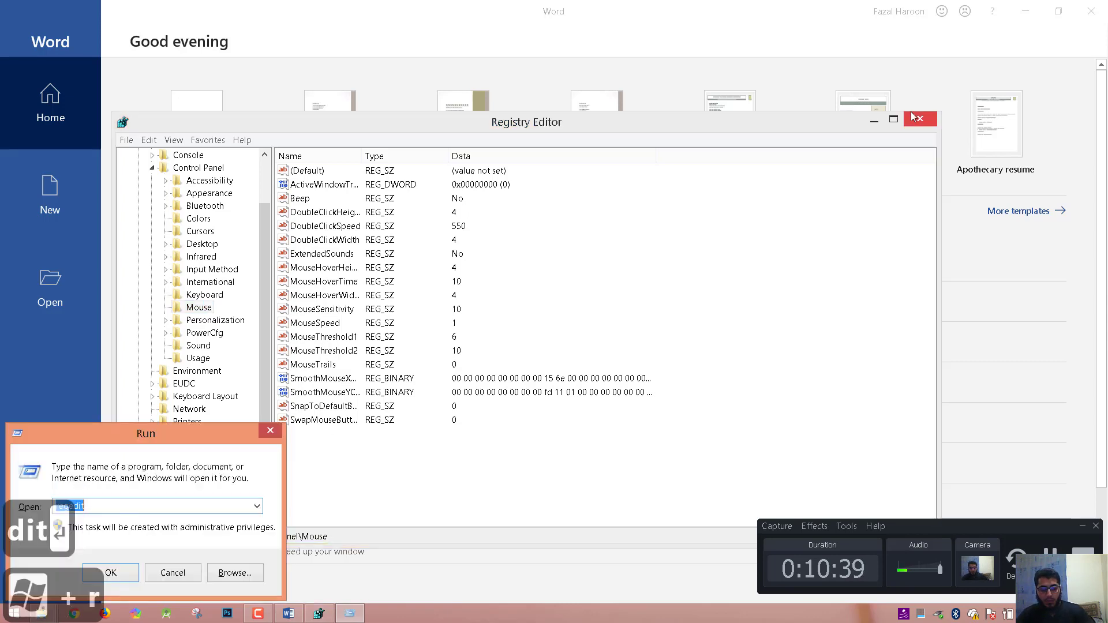
type("msconfig")
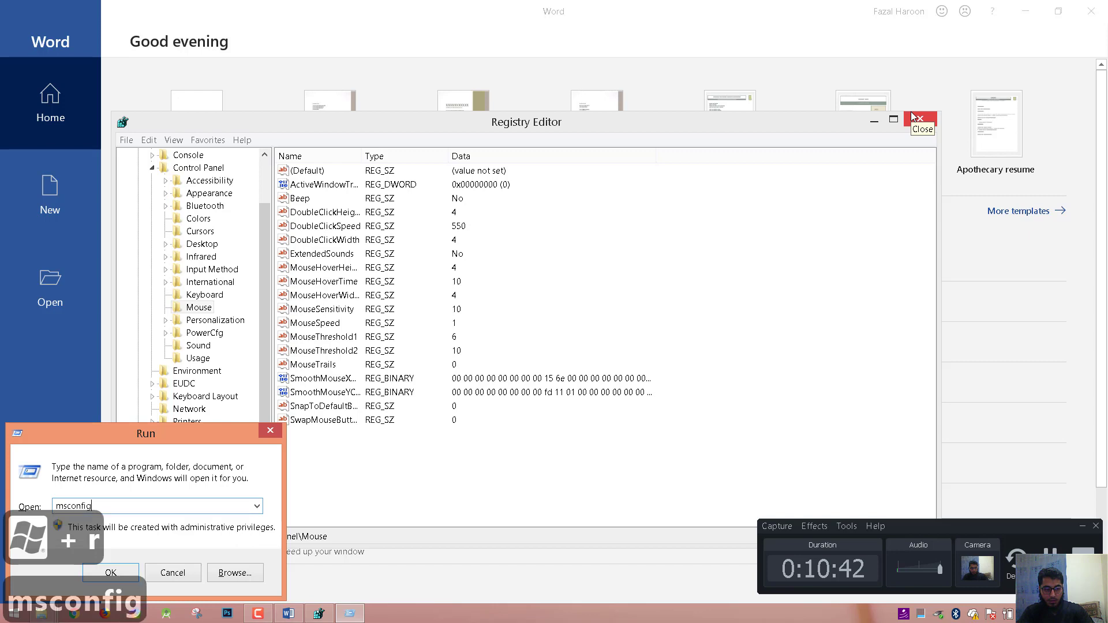
key("Return")
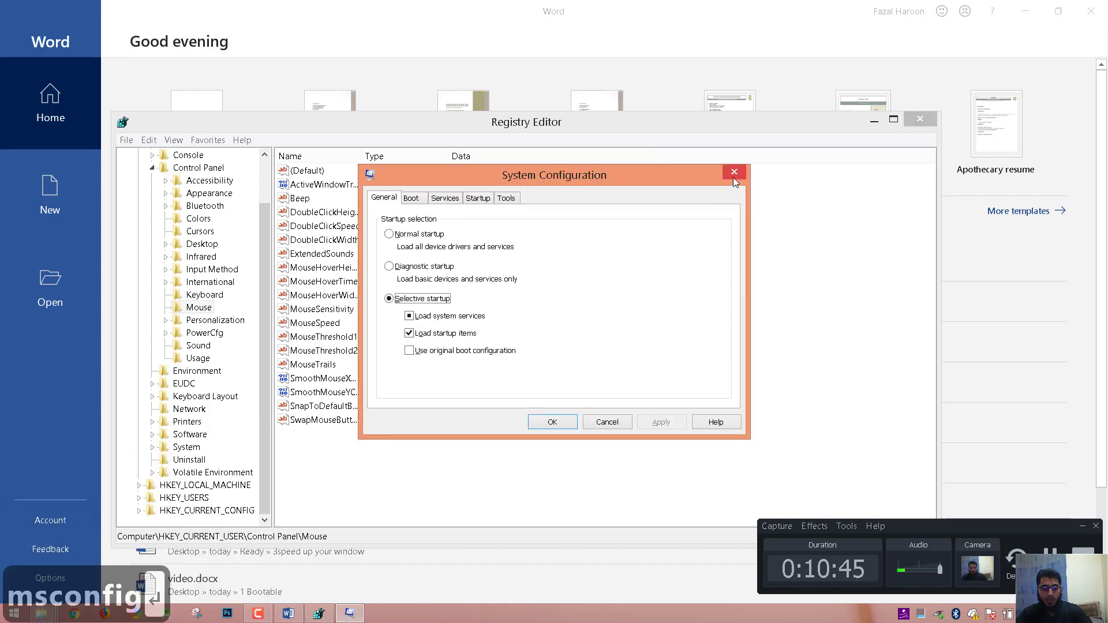
- Launch the DirectX Diagnostic Tool by running dxdiag from the Run dialog
key("super+r")
type("ds")
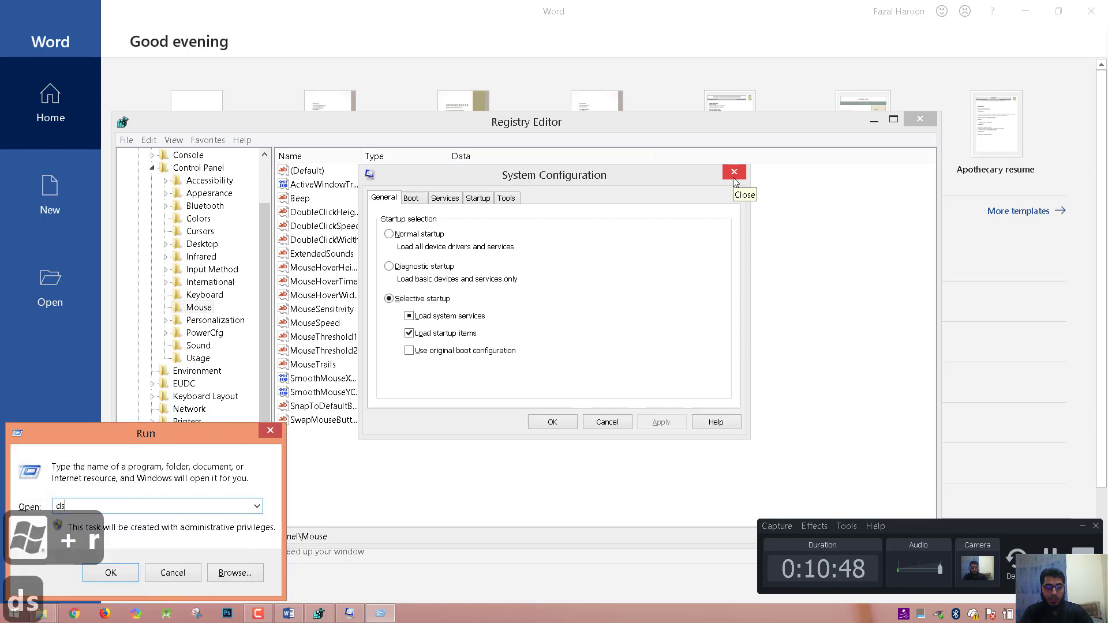
key("BackSpace")
type("xdiag")
key("Return")
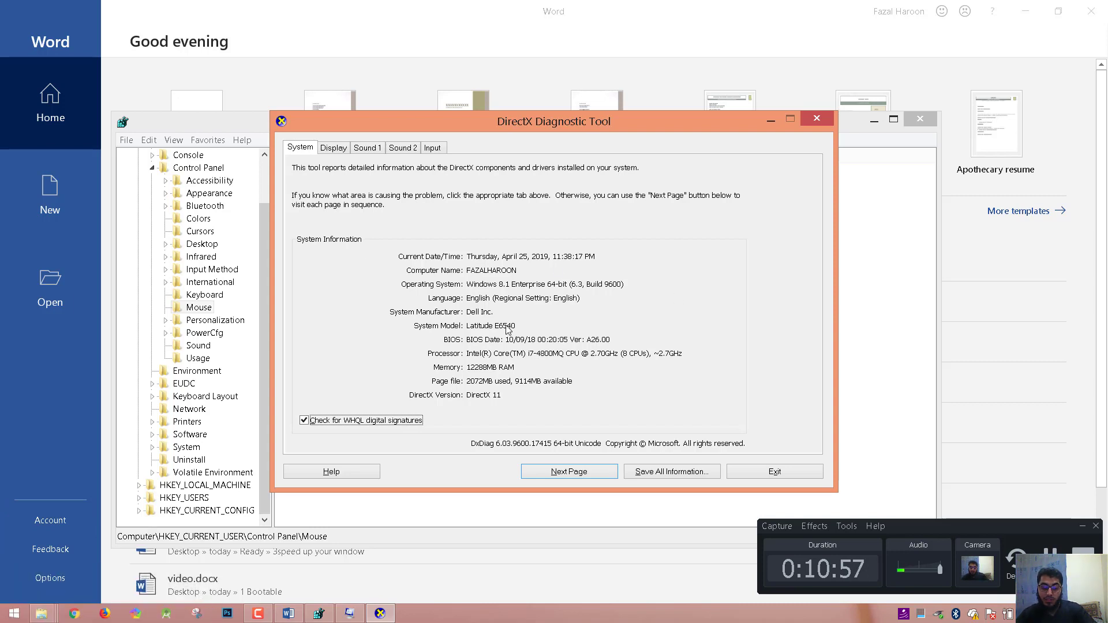
- Launch System Information by running msinfo32 from the Run dialog
key("super+r")
type("m")
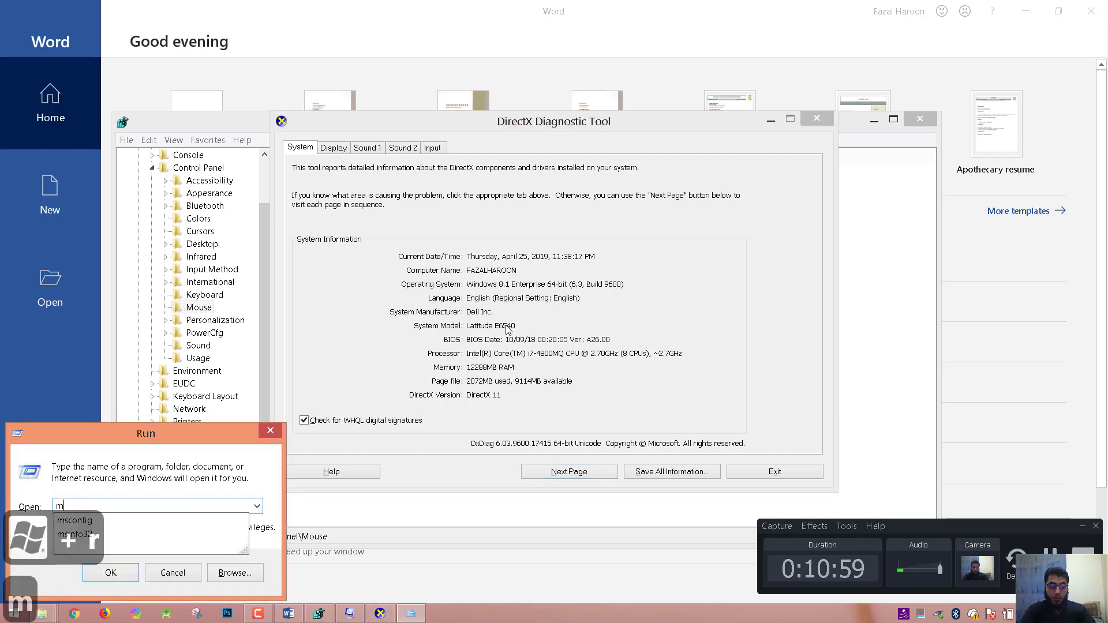
type("sinfo4")
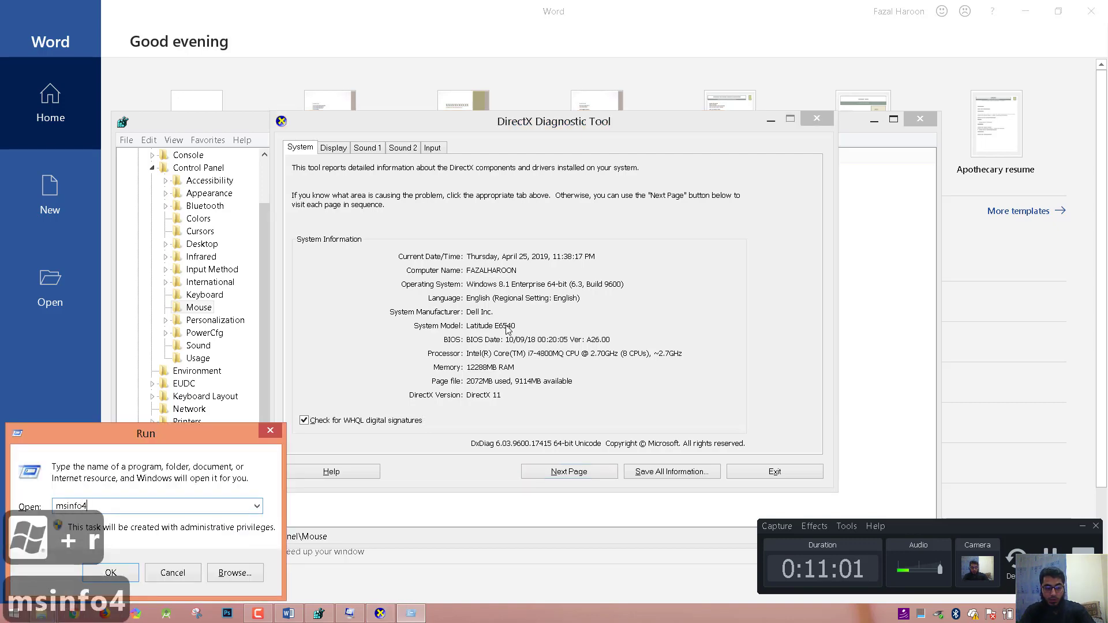
key("BackSpace")
type("32")
key("Return")
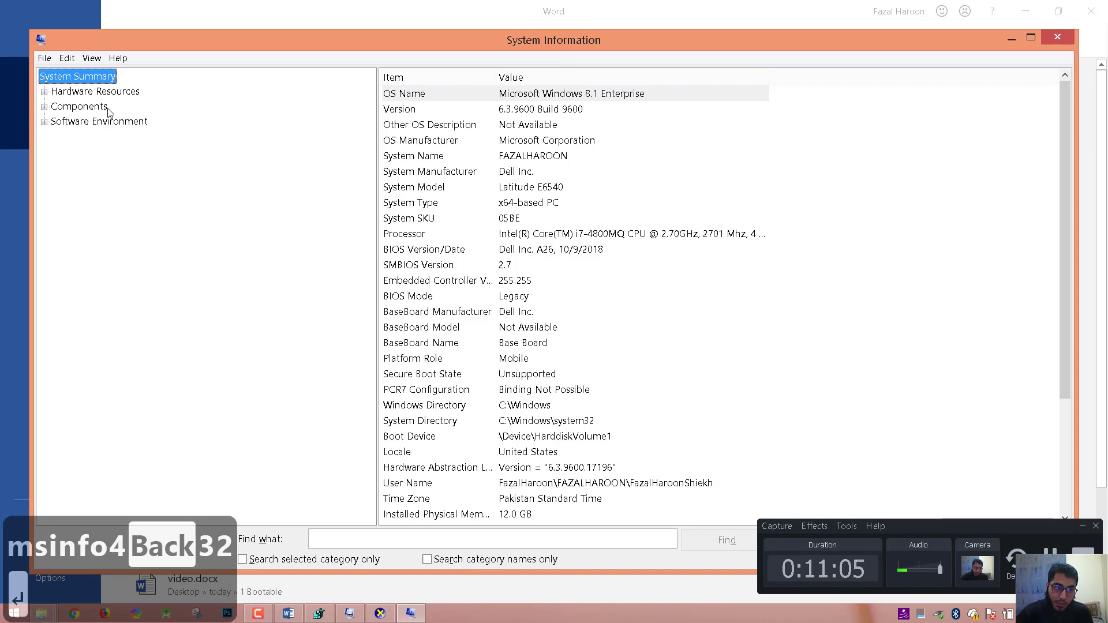
- Close the System Information, DirectX Diagnostic Tool, Registry Editor, System Configuration and Word windows
left_click(1062, 41)
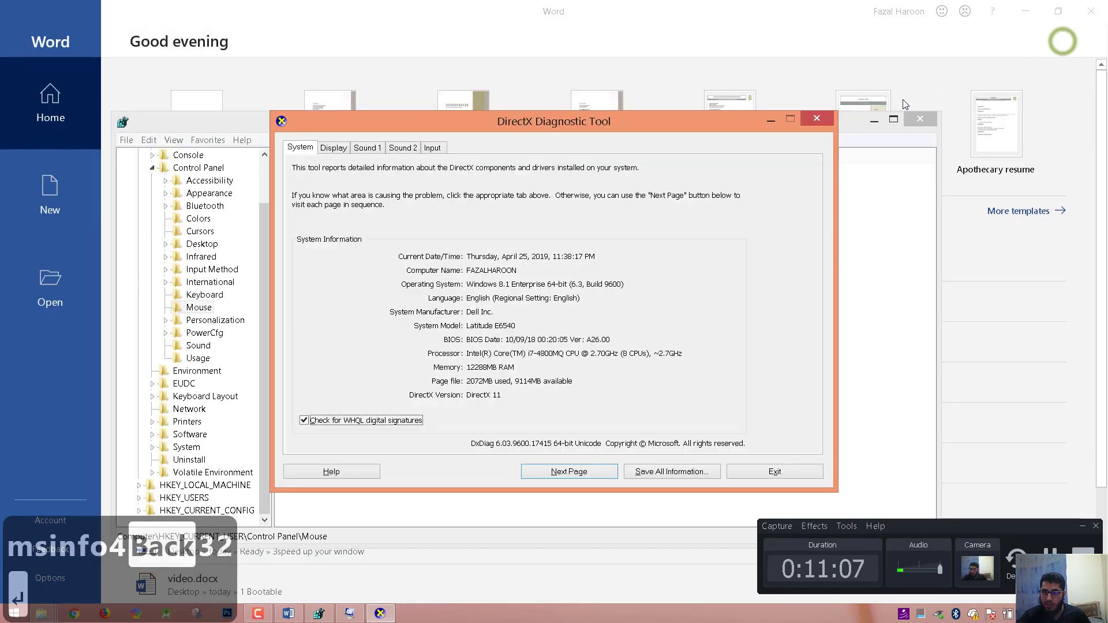
left_click(819, 123)
left_click(919, 120)
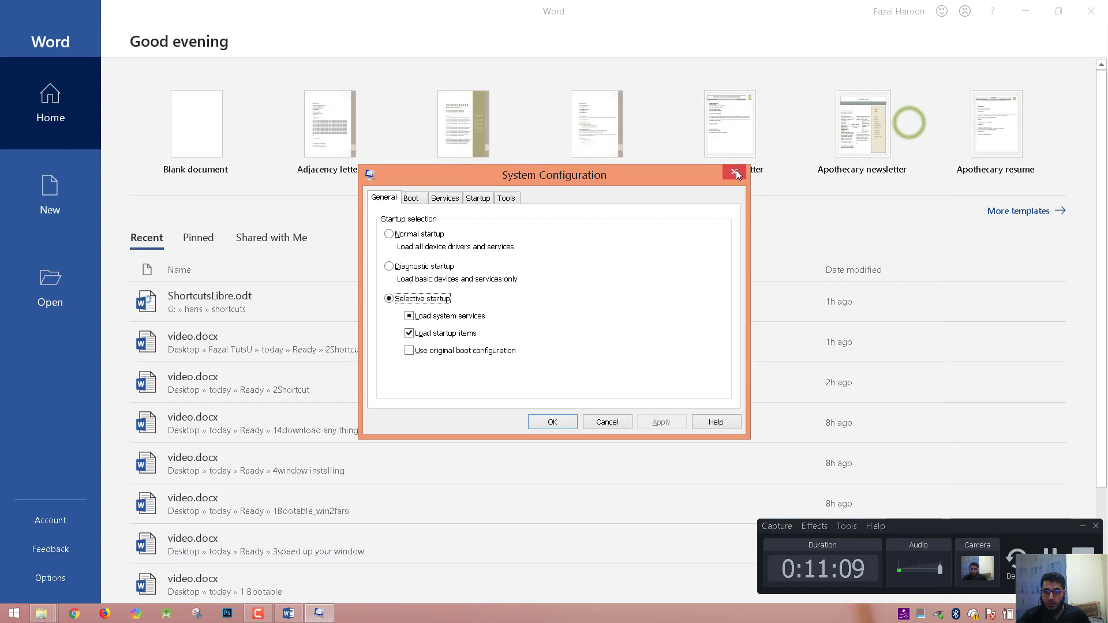
left_click(734, 172)
left_click(1092, 12)
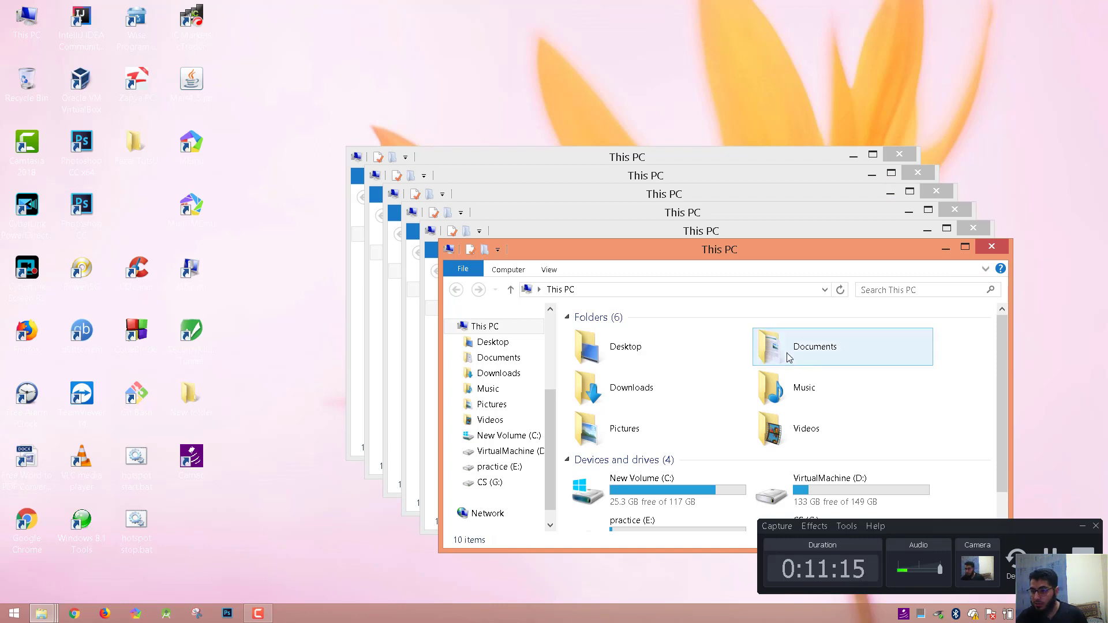
- Minimize the screen recorder and close the two frontmost This PC windows with the window-closing shortcut
left_click(799, 249)
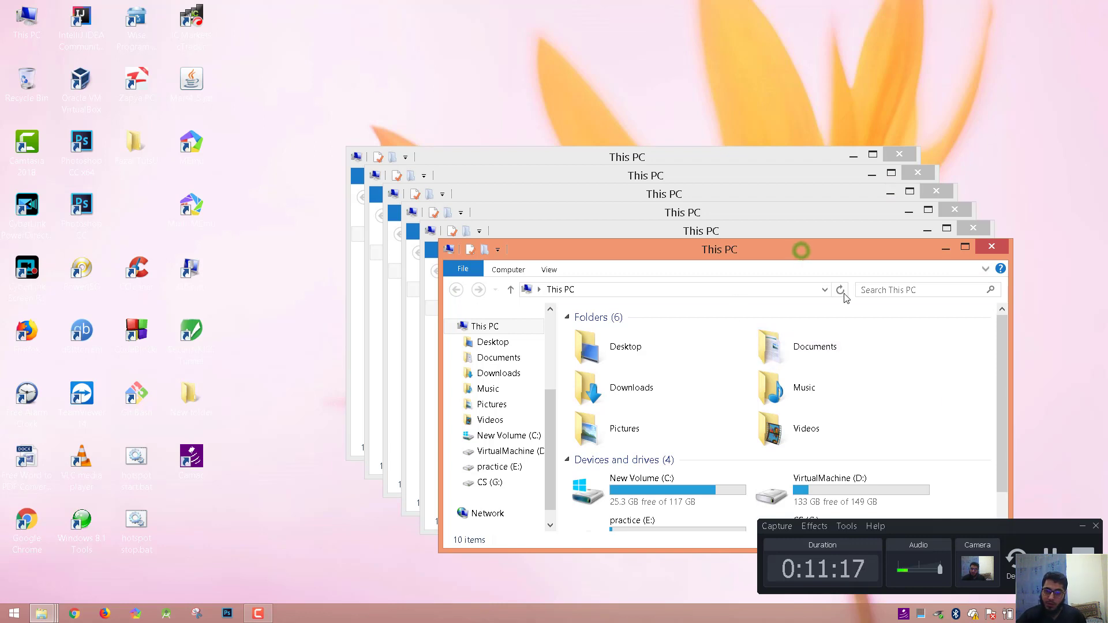
left_click(1083, 527)
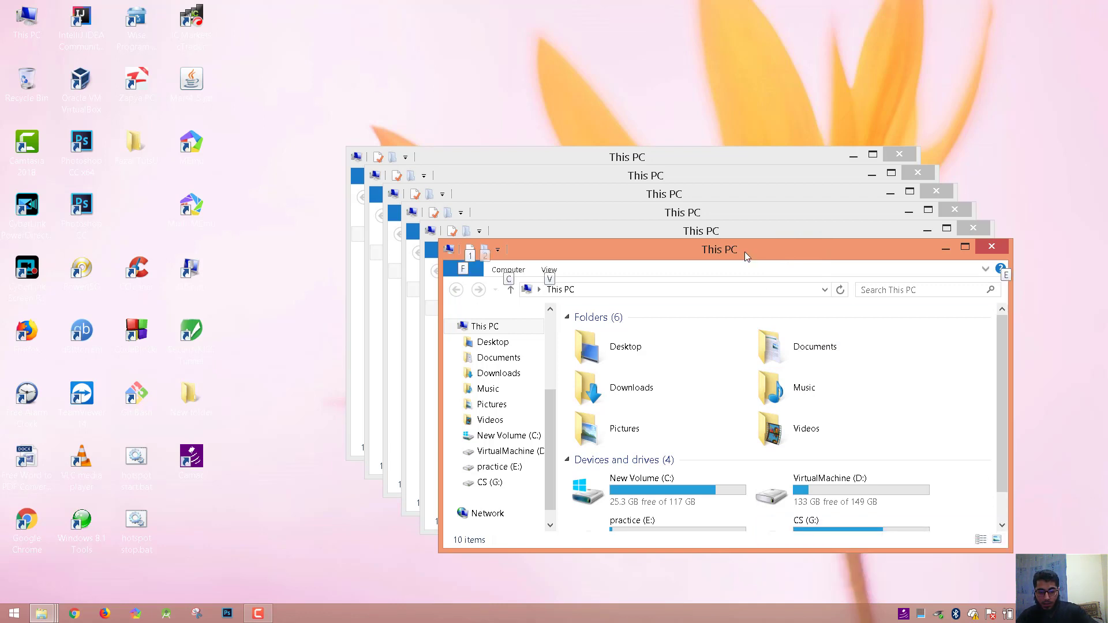
key("alt+F4")
key("alt+F4")
key("alt+F4")
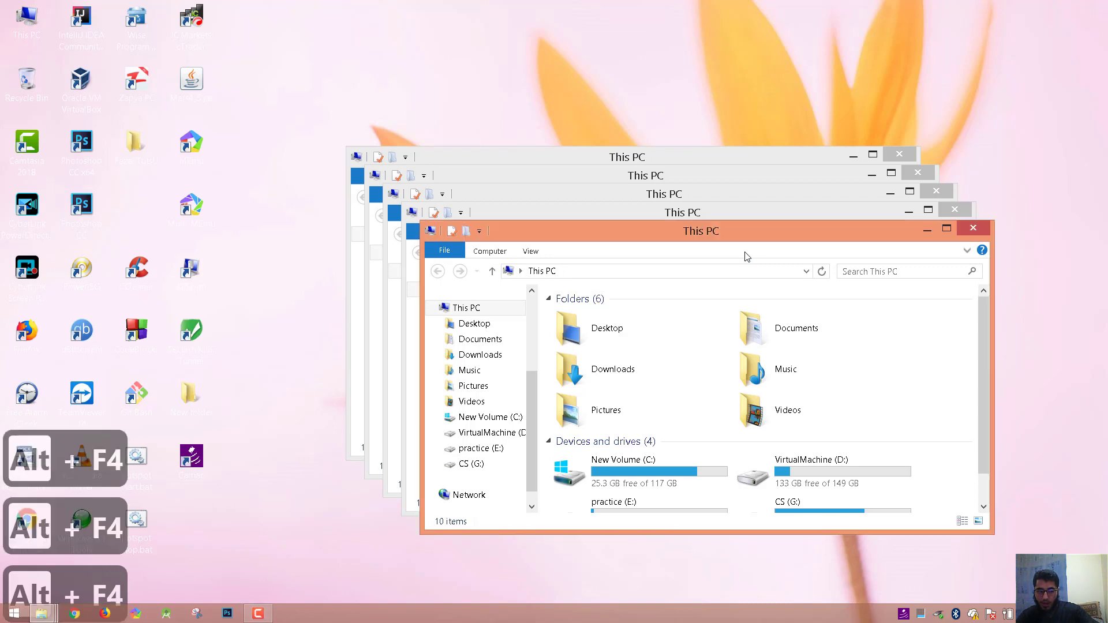
key("alt+F4")
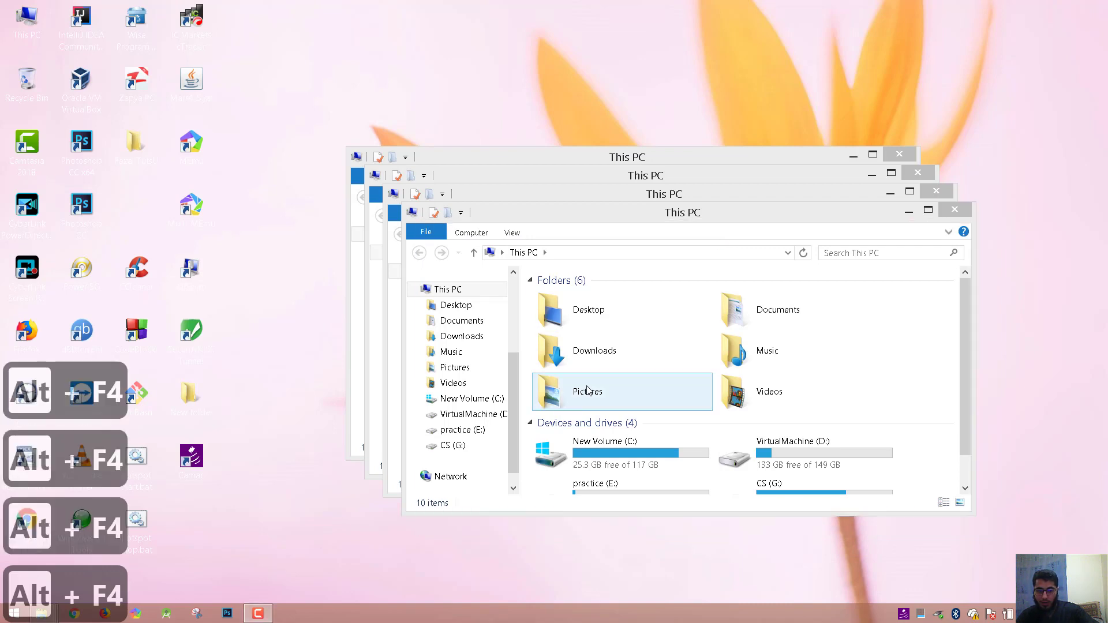
left_click(259, 614)
left_click(259, 614)
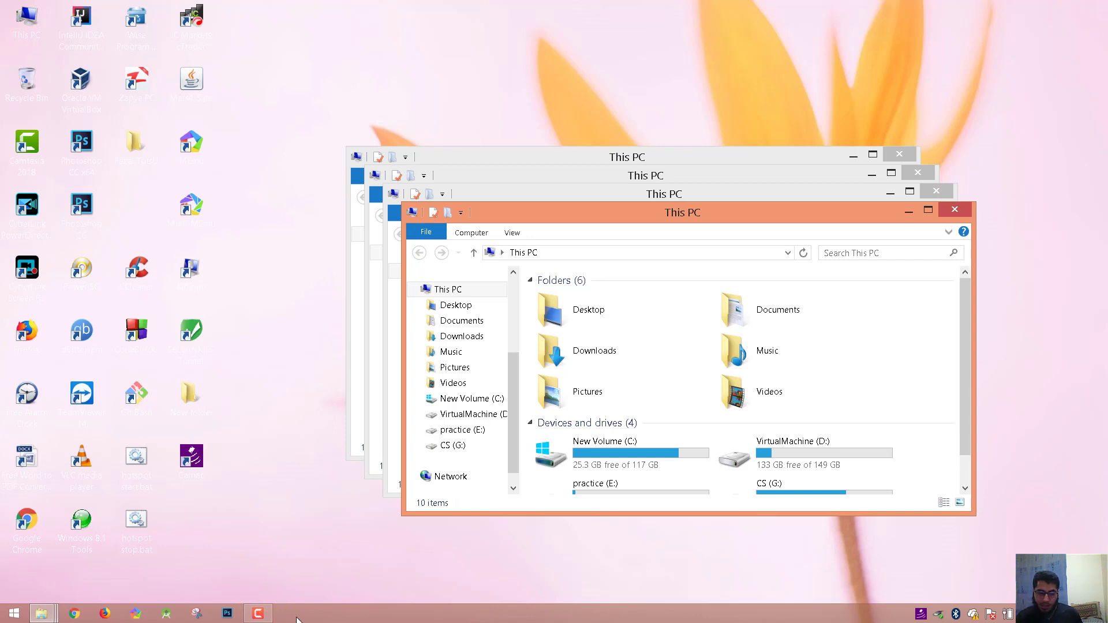
- Switch to Google Chrome and maximize its window
left_click(80, 615)
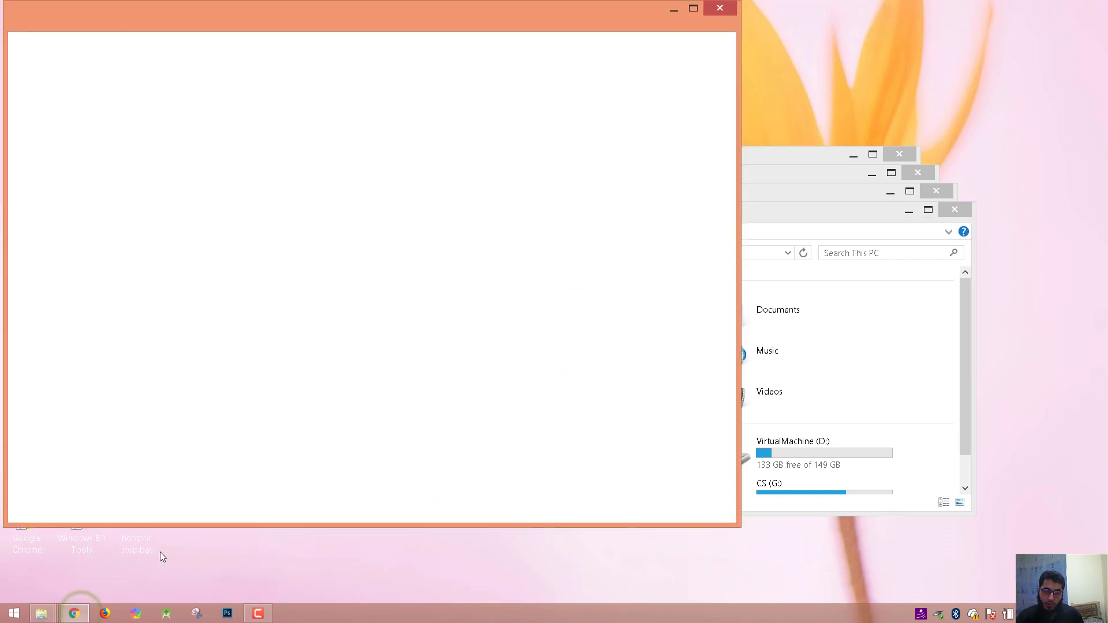
left_click(692, 126)
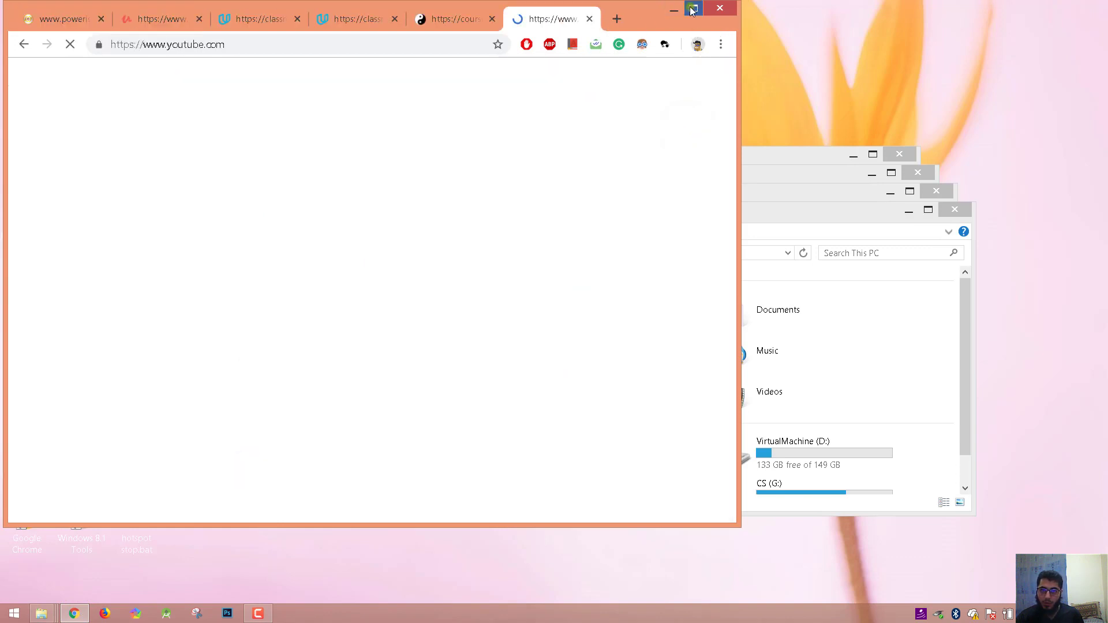
left_click(693, 8)
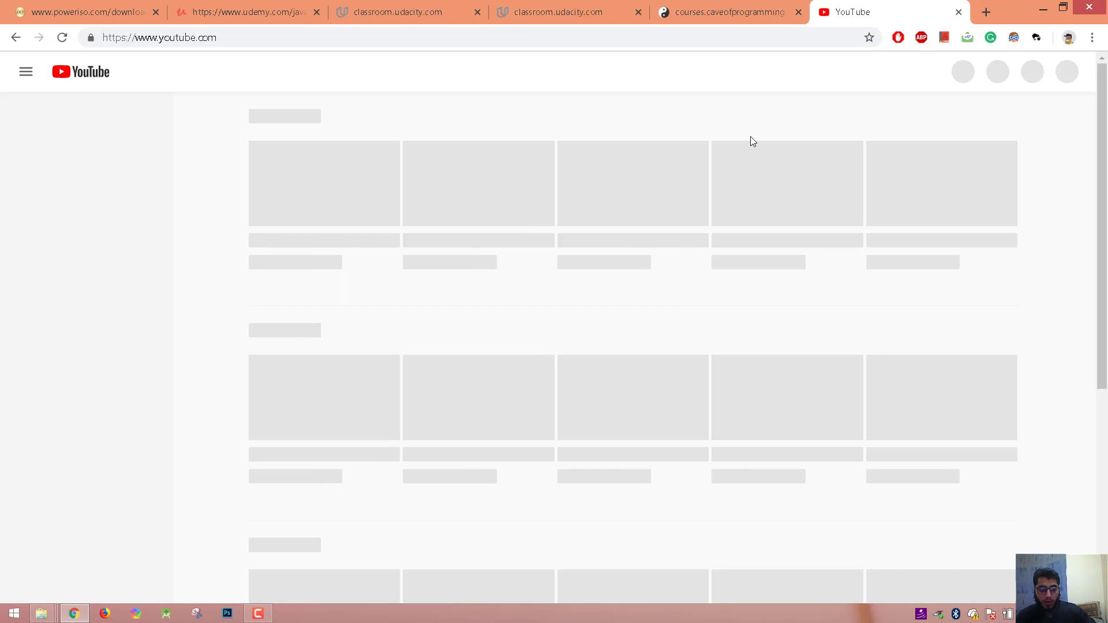
key("ctrl+Tab")
key("ctrl+Tab")
key("ctrl+Tab")
key("ctrl+Tab")
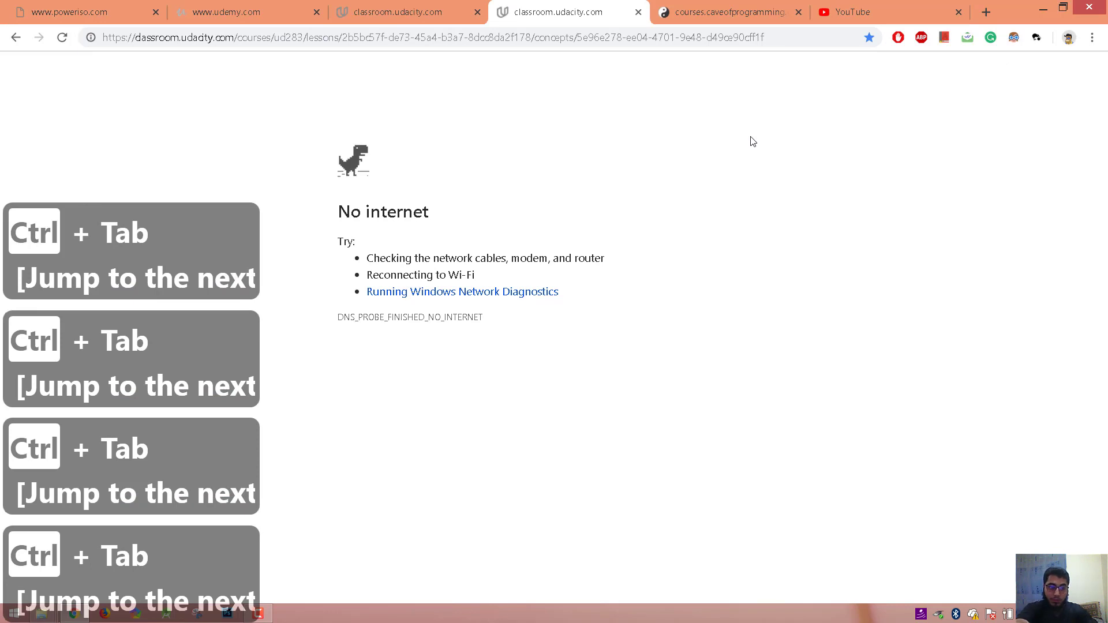
key("ctrl+Tab")
key("ctrl+Tab")
key("ctrl+Tab")
key("ctrl+Tab")
key("ctrl+Tab")
key("ctrl+Tab")
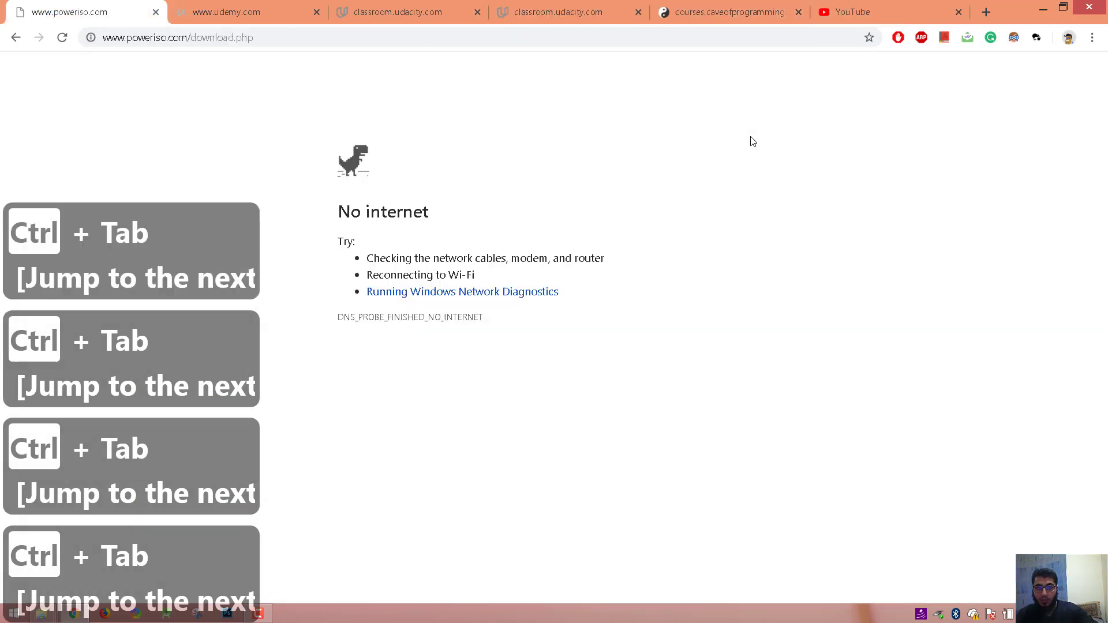
key("ctrl+Tab")
key("ctrl+Tab")
key("ctrl+Tab")
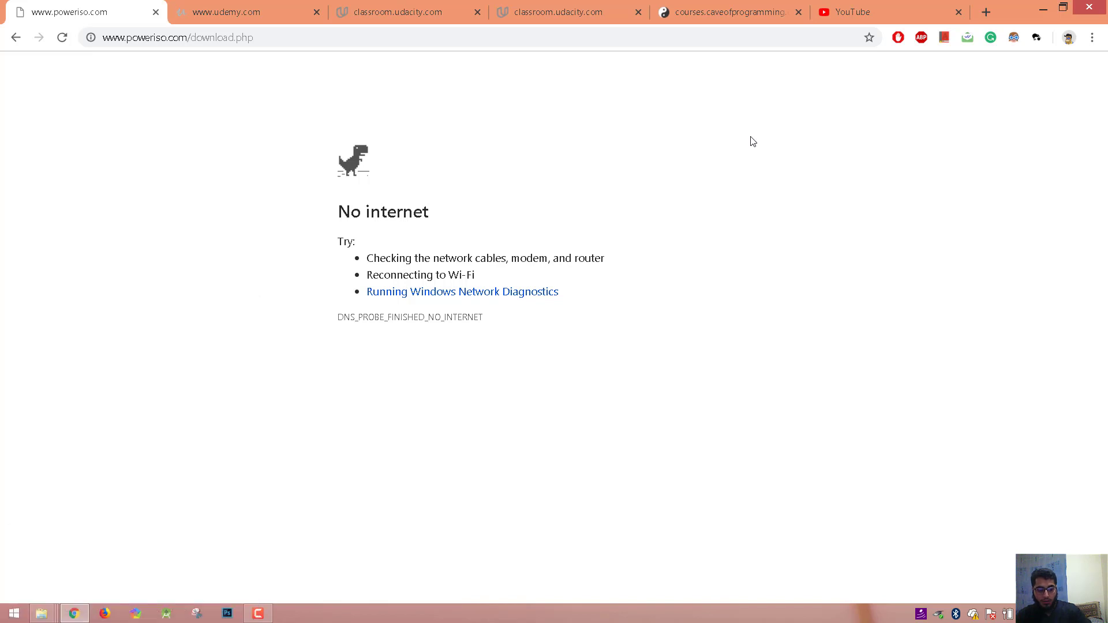
key("ctrl+shift+Tab")
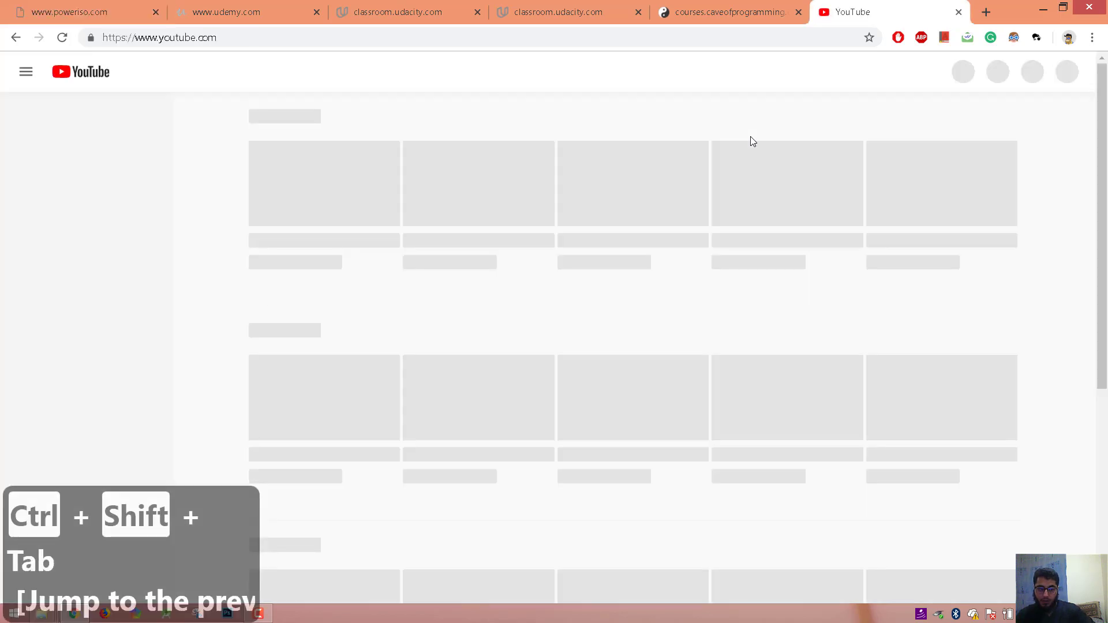
key("ctrl+shift+Tab")
key("ctrl+shift+Tab")
key("ctrl+shift+Tab")
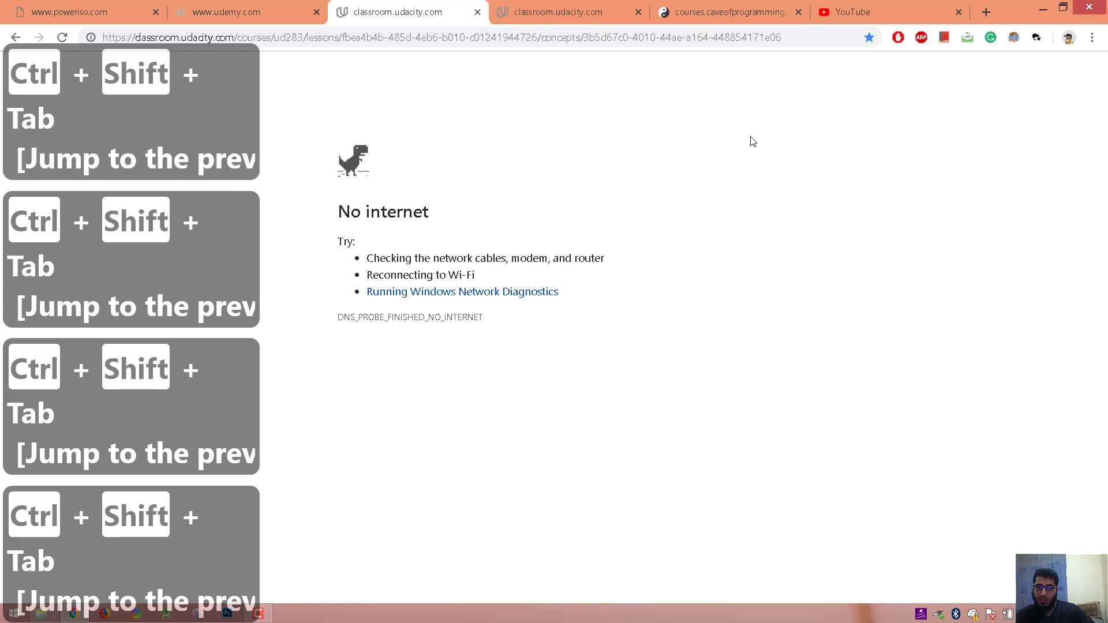
key("ctrl+shift+Tab")
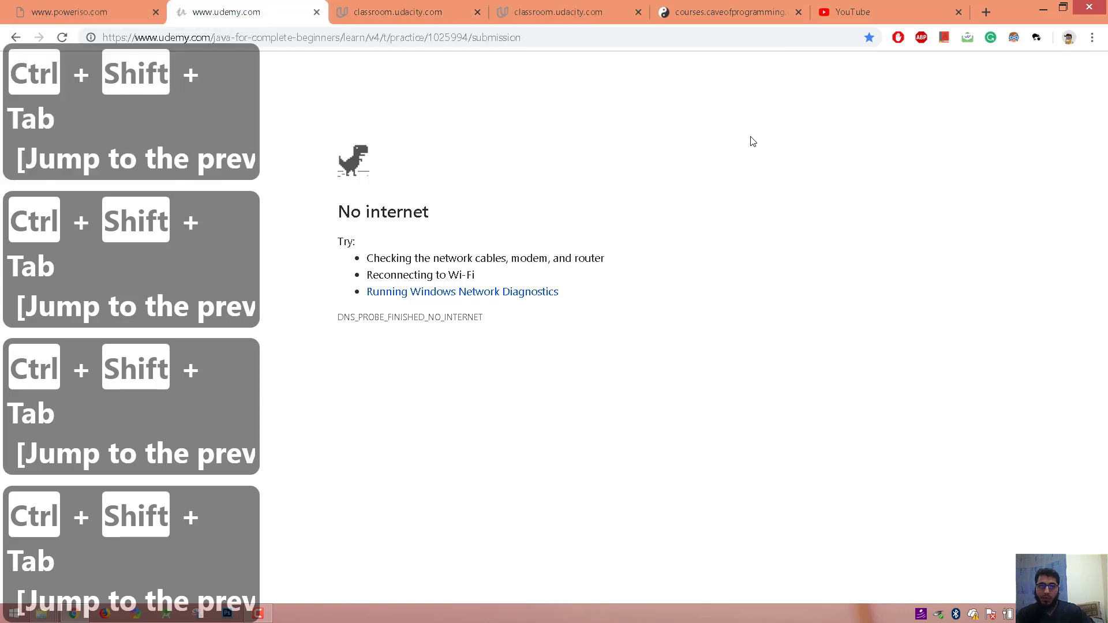
left_click(1097, 14)
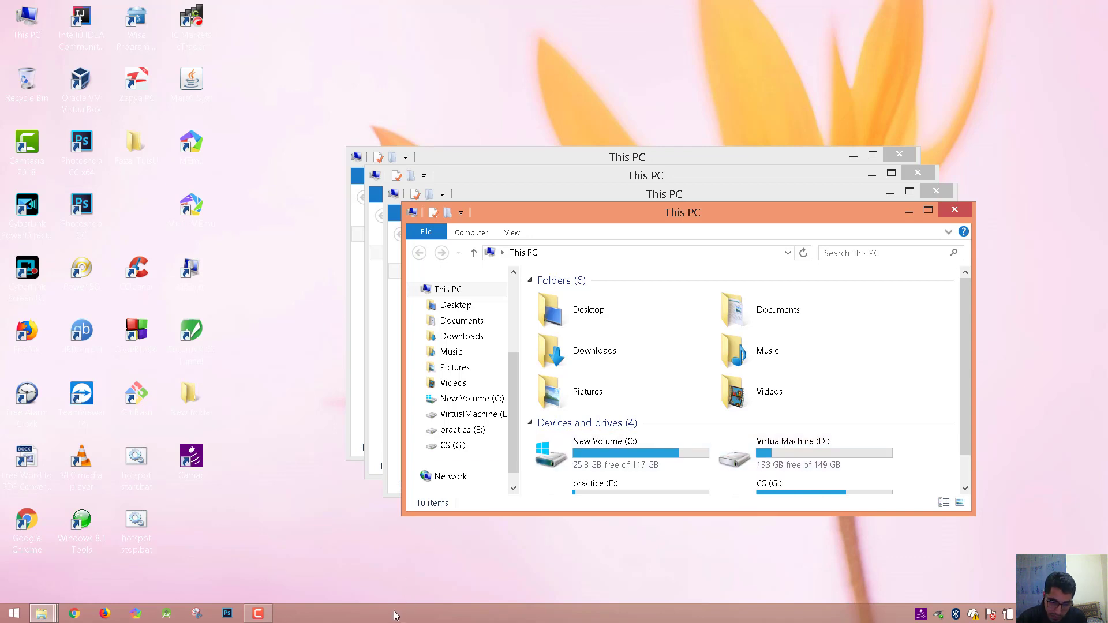
- Launch MARS 4.5 from the desktop, bring up its taskbar options and close its window from there
mouse_move(258, 620)
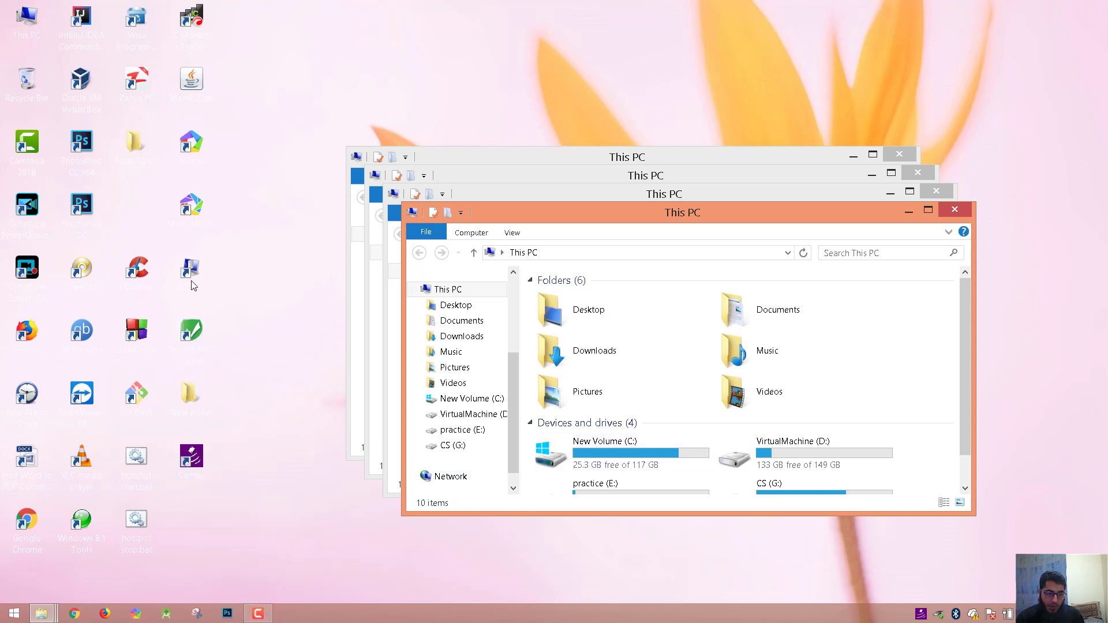
double_click(188, 87)
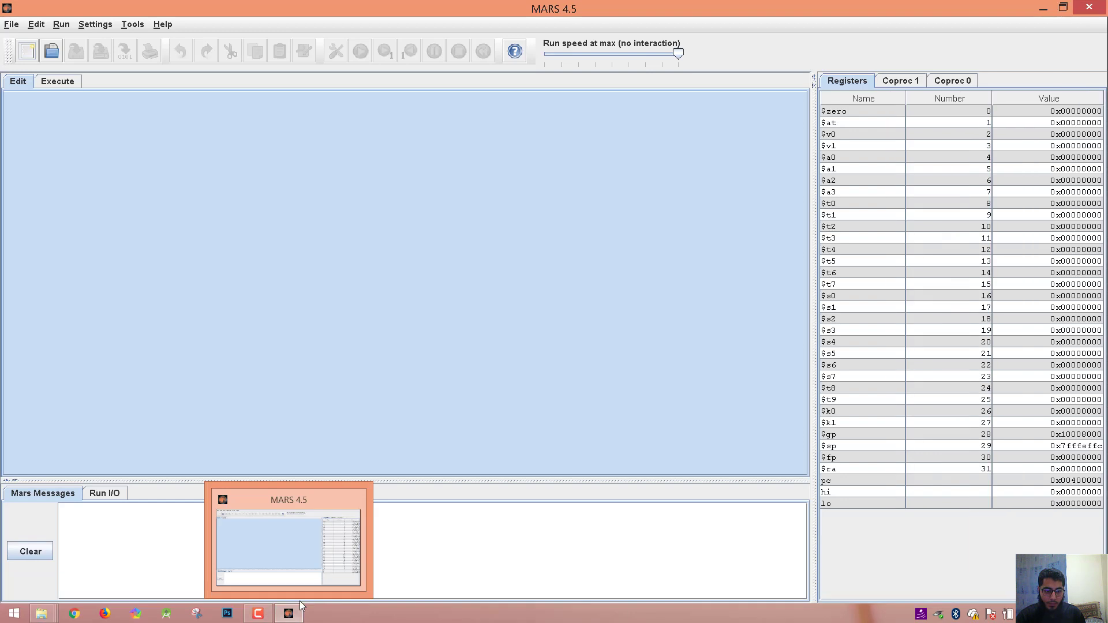
right_click(292, 615)
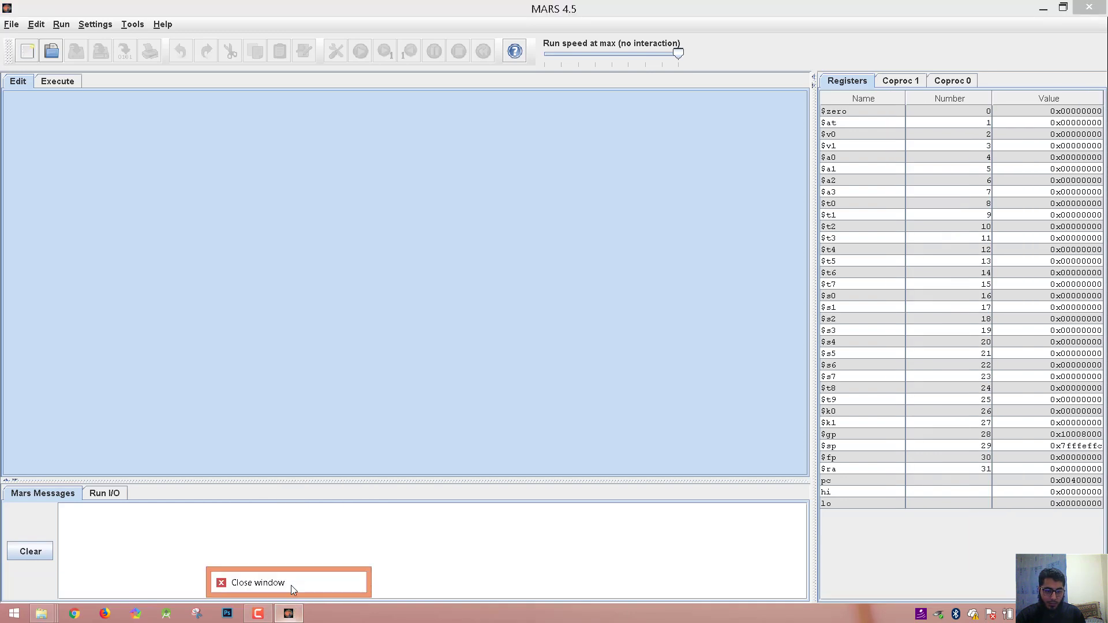
left_click(292, 583)
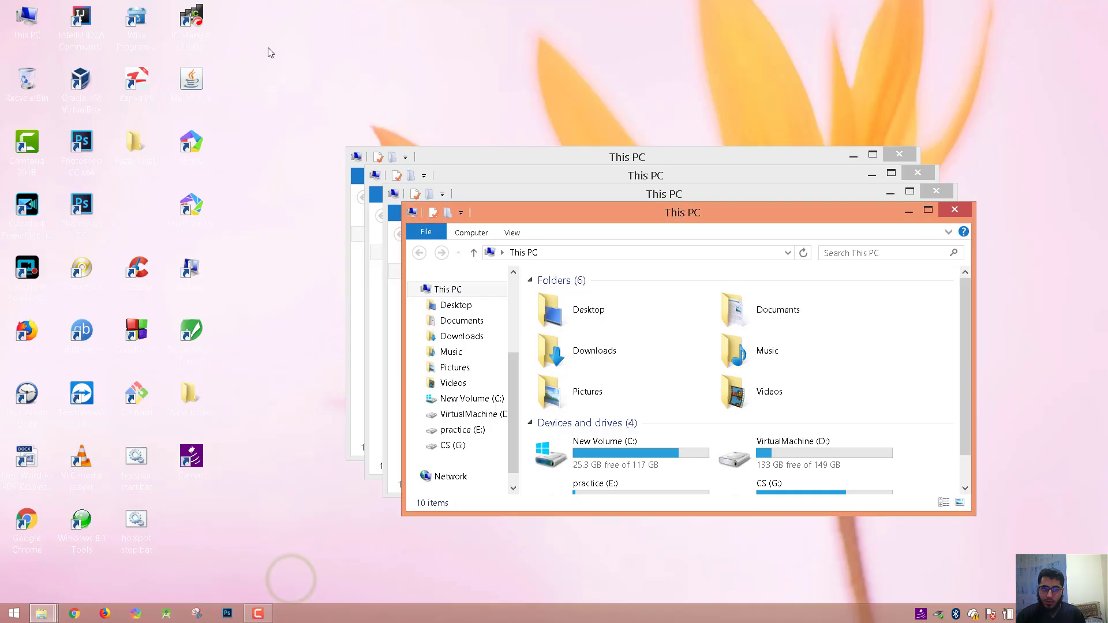
- Launch IC Markets cTrader from the desktop, bring up its taskbar options, then dismiss its login window and confirm exiting
double_click(203, 26)
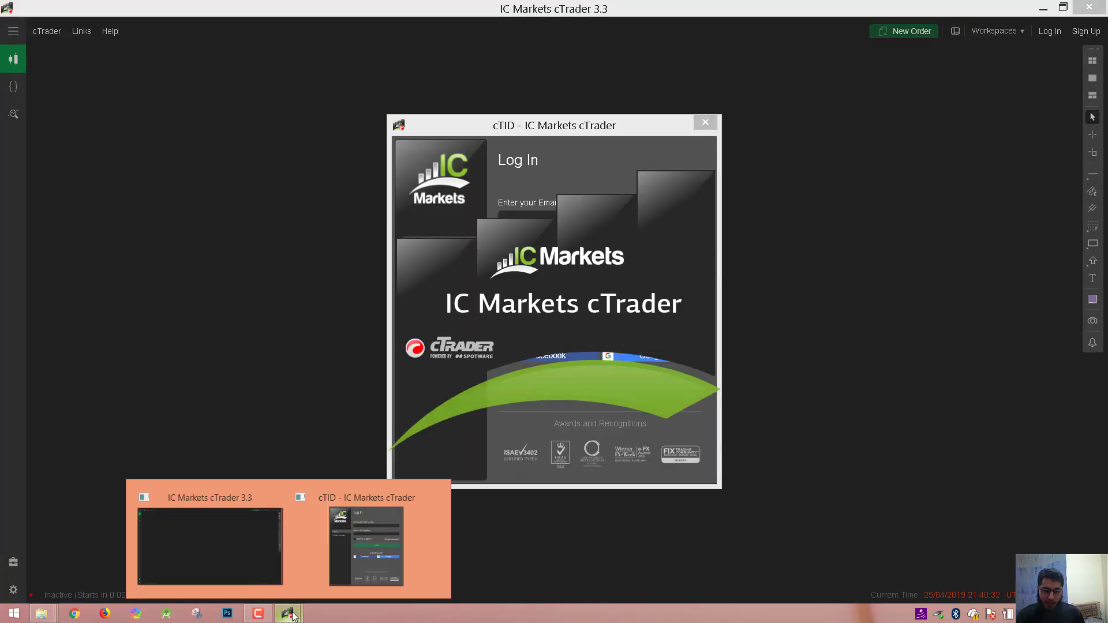
right_click(290, 614)
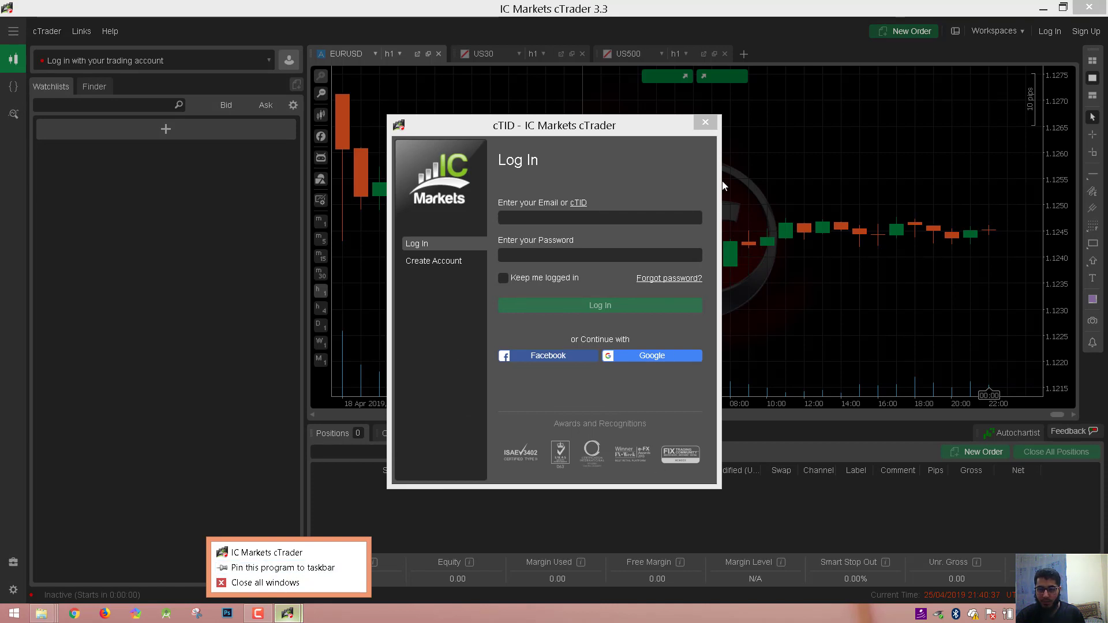
left_click(705, 122)
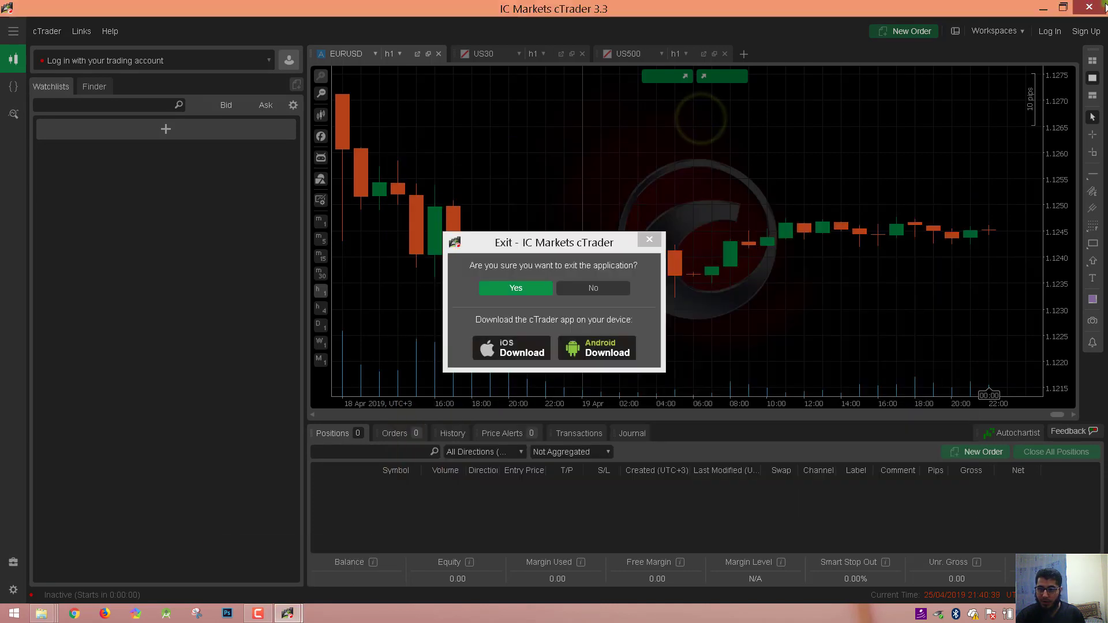
left_click(548, 289)
- Start IC Markets cTrader through its taskbar options and pin the program to the taskbar
right_click(287, 612)
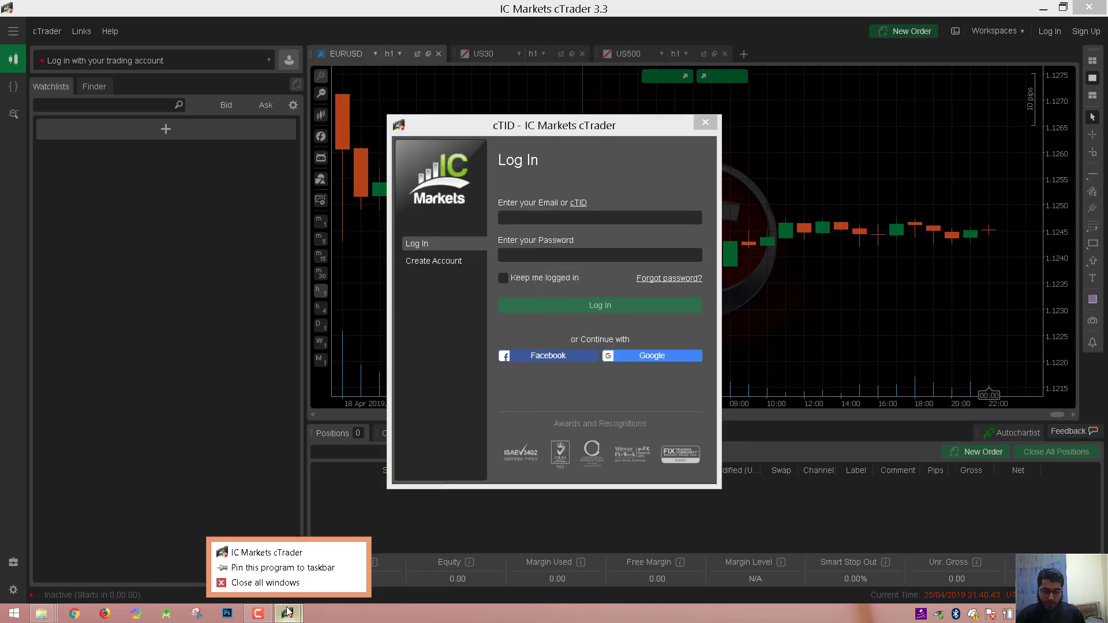
left_click(287, 552)
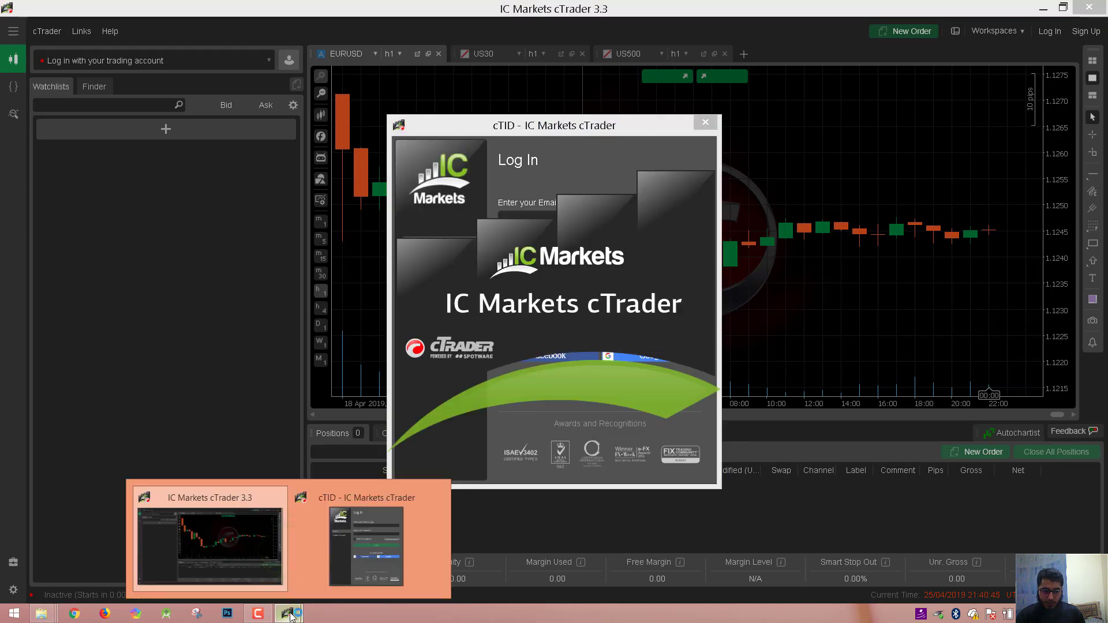
right_click(291, 616)
left_click(290, 568)
- Close the IC Markets cTrader windows and confirm exiting the application each time
left_click(1097, 7)
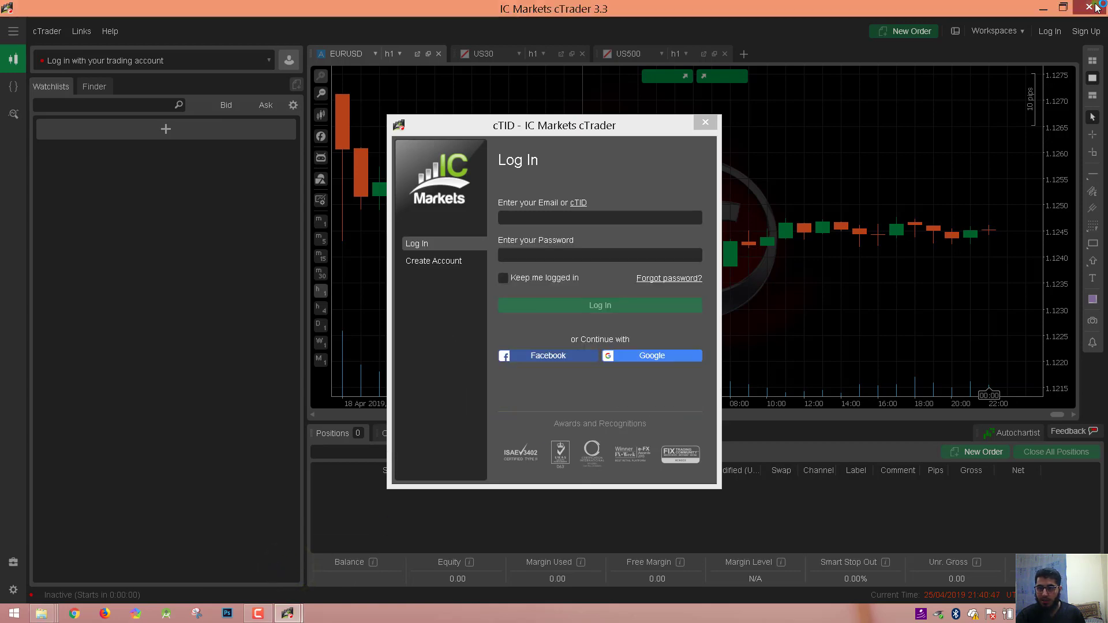
left_click(1098, 8)
left_click(513, 287)
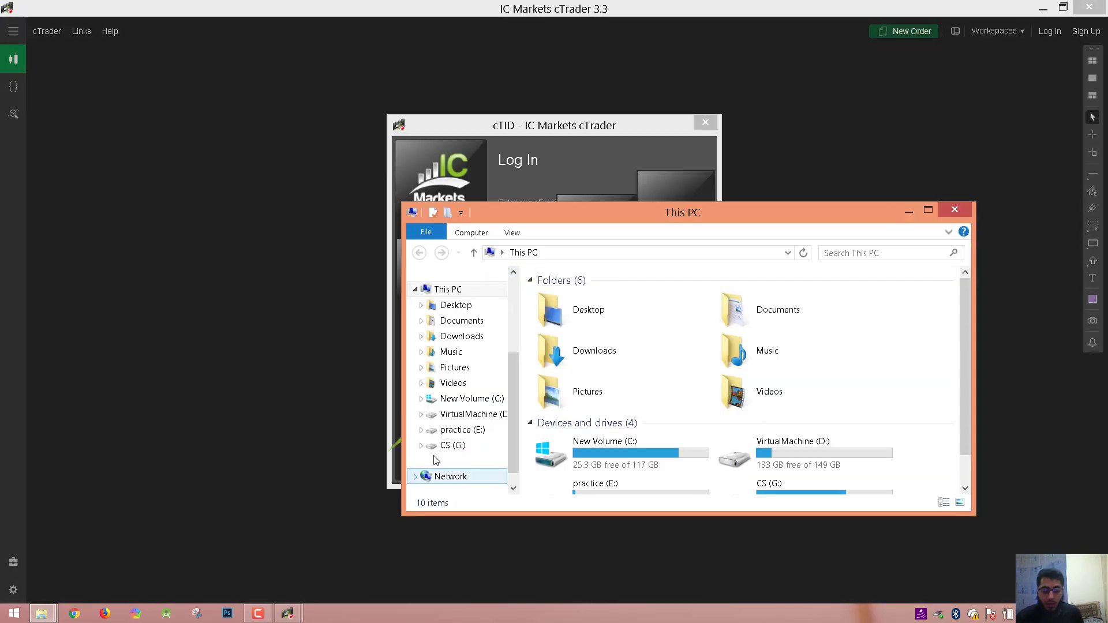
left_click(1104, 7)
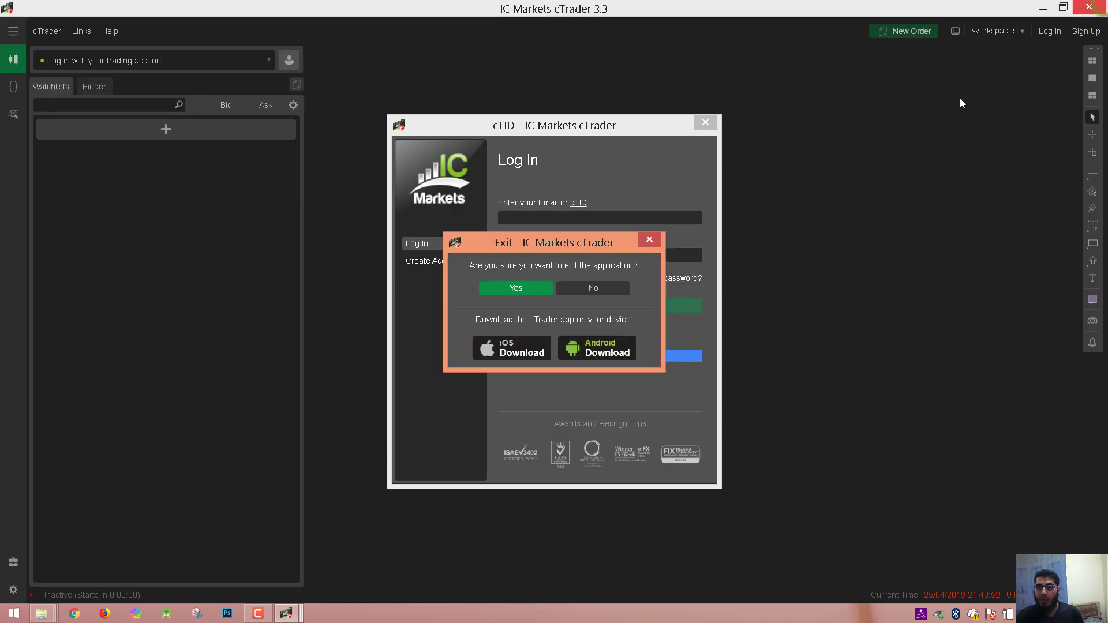
left_click(521, 291)
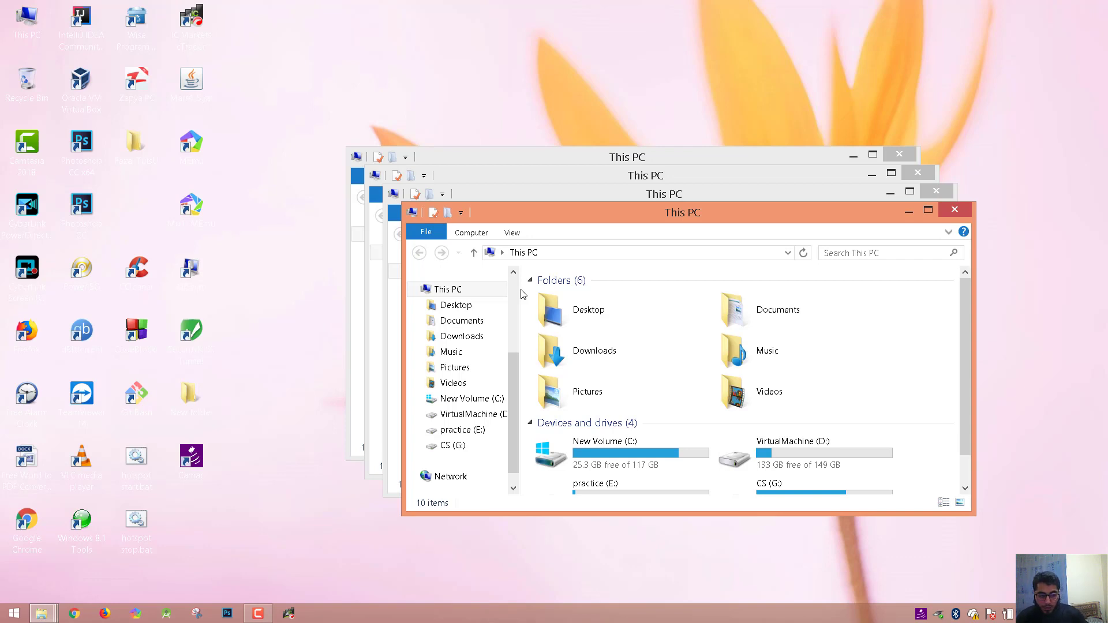
- Cycle through the open This PC windows of the first taskbar program using its taskbar number
key("super+1")
key("super+1")
key("super+1")
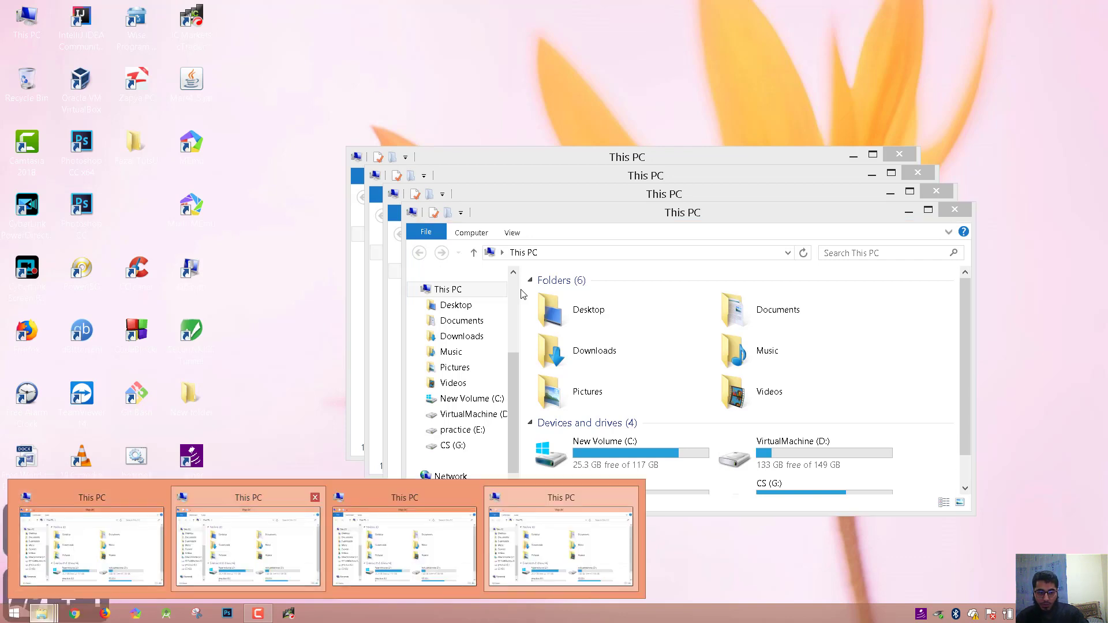
key("super+1")
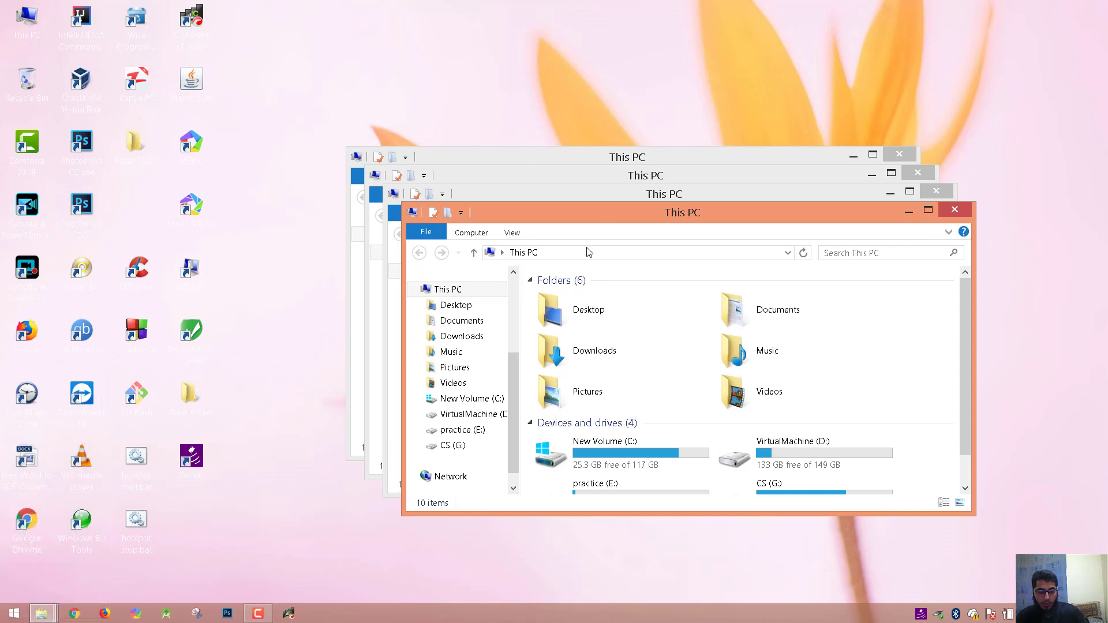
- Open Chrome, Firefox, MEmu, Android Studio and IC Markets cTrader by their taskbar numbers 2, 3, 4, 5 and 9
key("super+2")
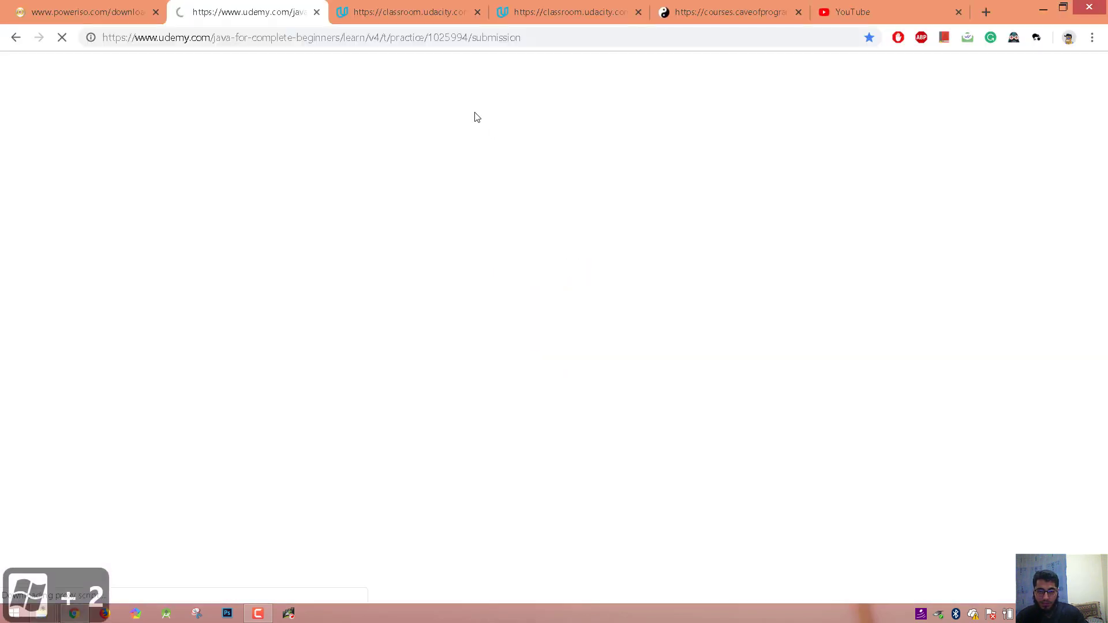
key("super+3")
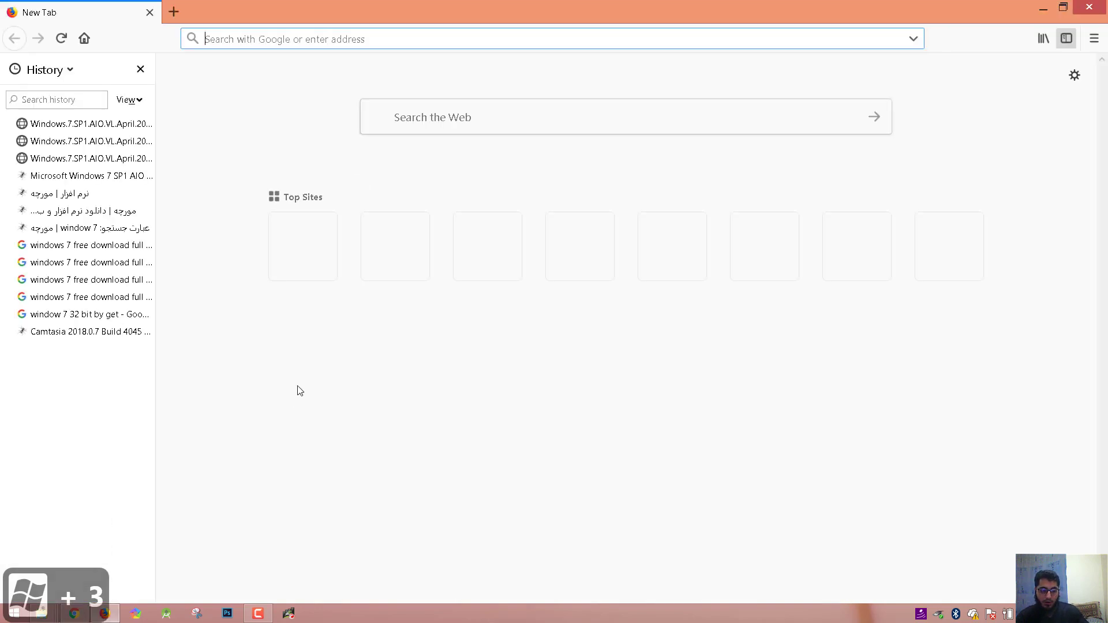
key("super+4")
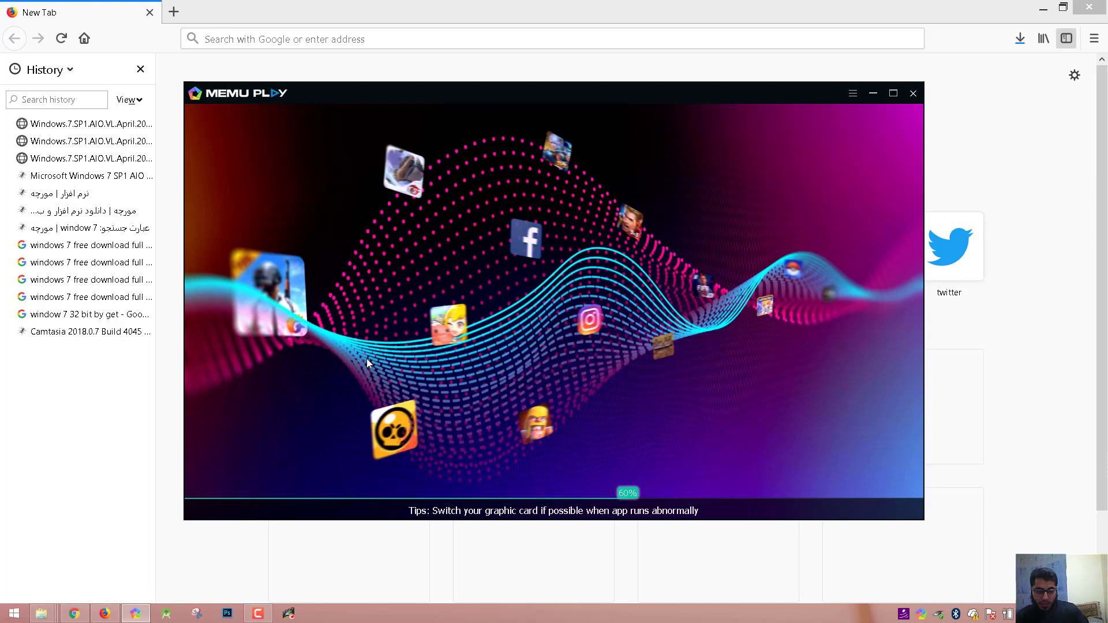
key("super+5")
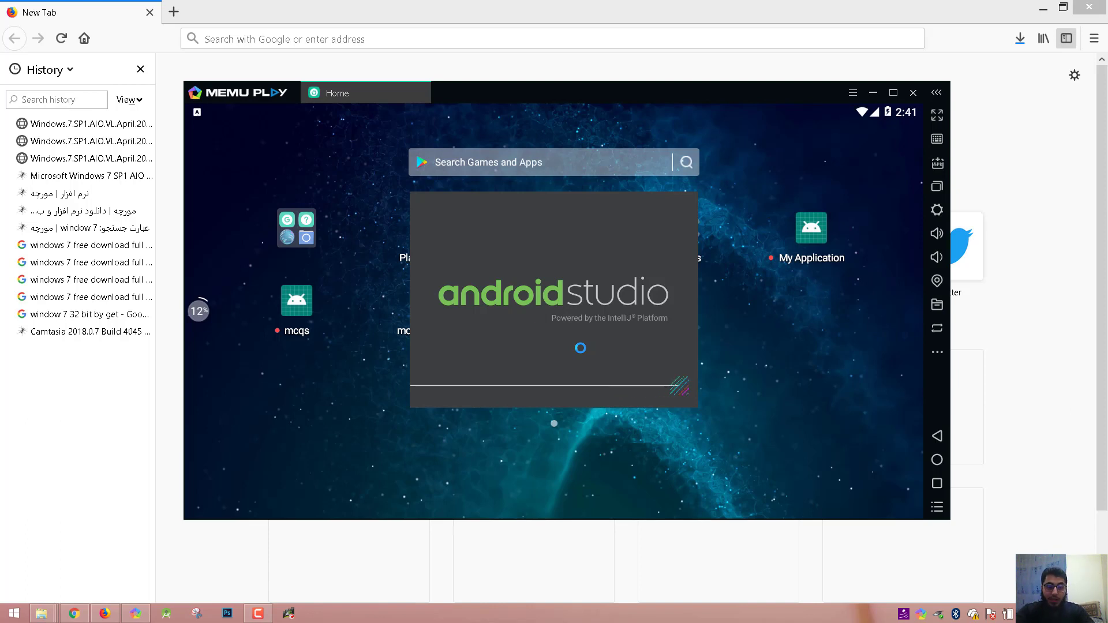
key("super+9")
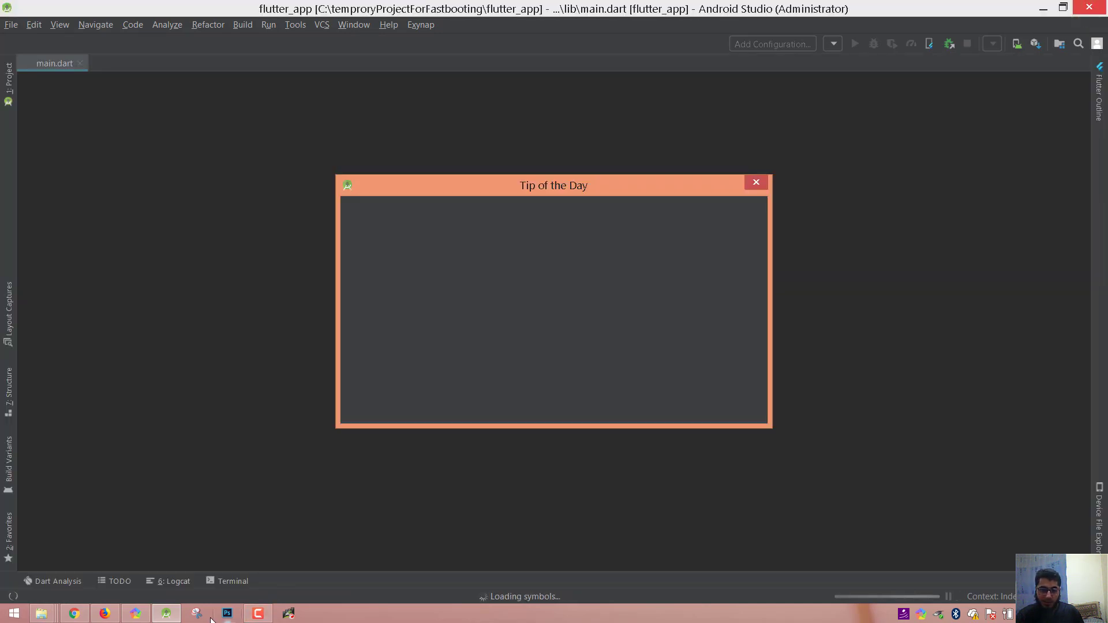
- Dismiss Android Studio's Tip of the Day, then exit both Android Studio and IC Markets cTrader, confirming the exits
left_click(710, 411)
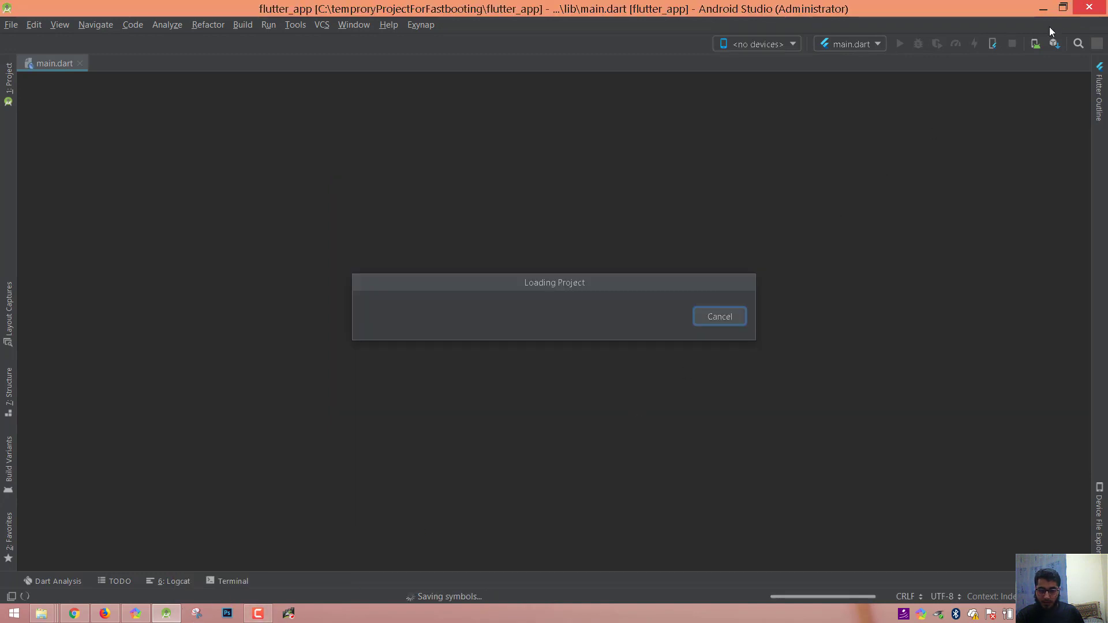
left_click(1092, 10)
left_click(584, 322)
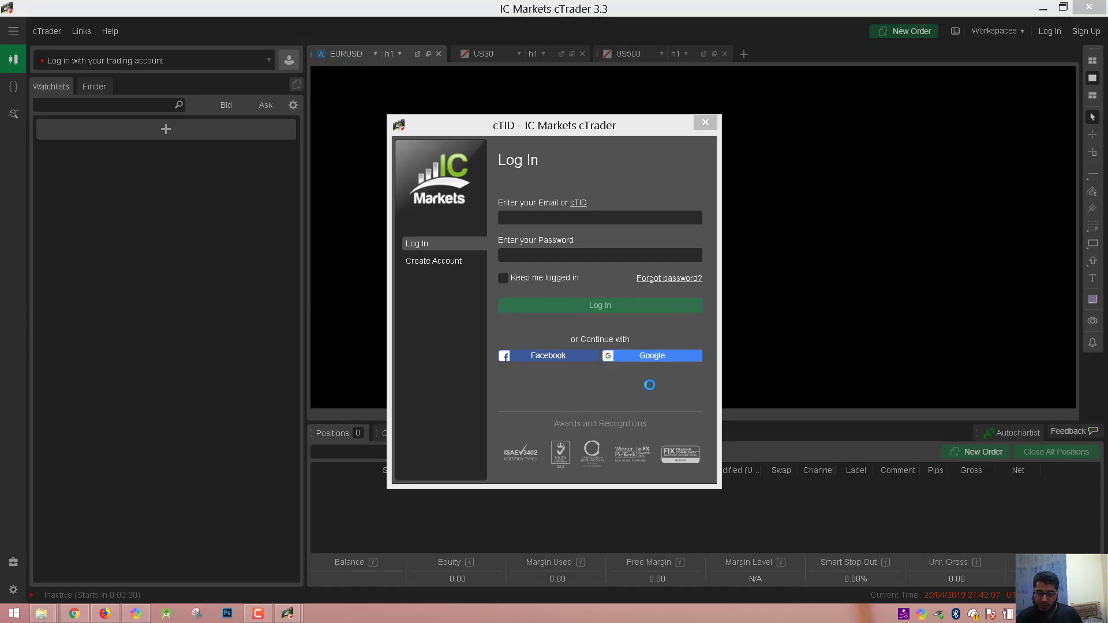
left_click(1103, 6)
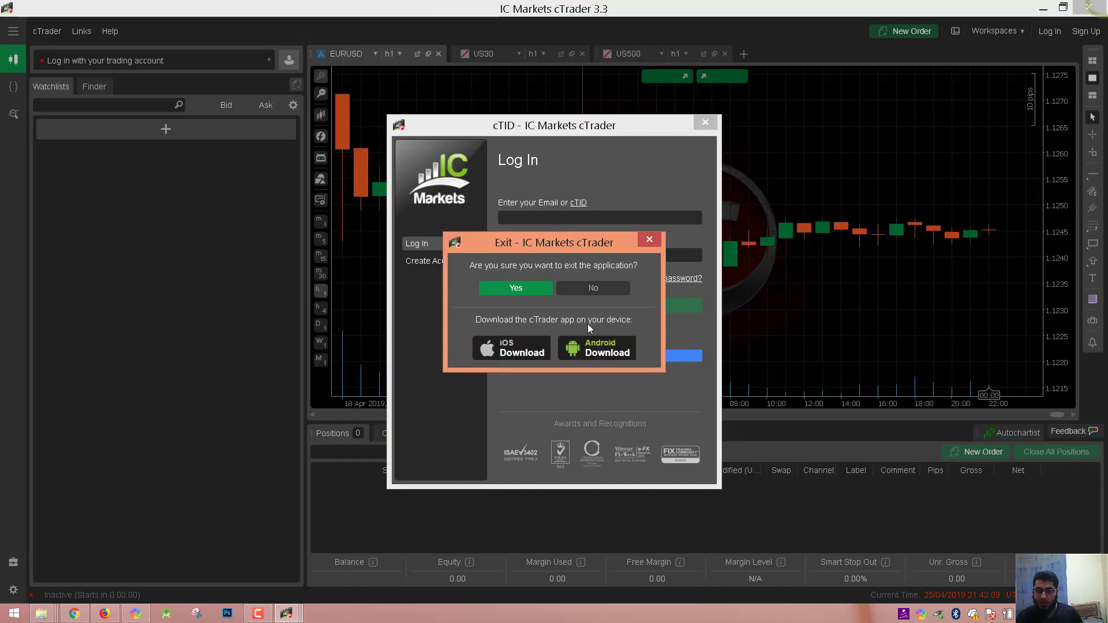
left_click(516, 290)
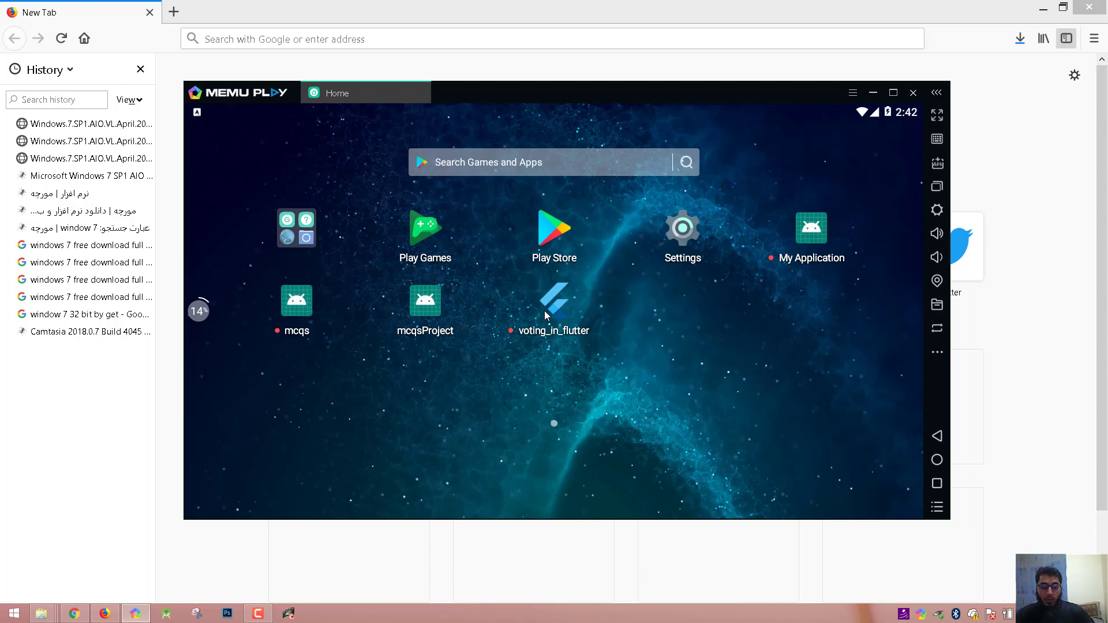
- Turn on Magnifier and zoom the screen in closely on the voting_in_flutter app in MEmu
key("super+equal")
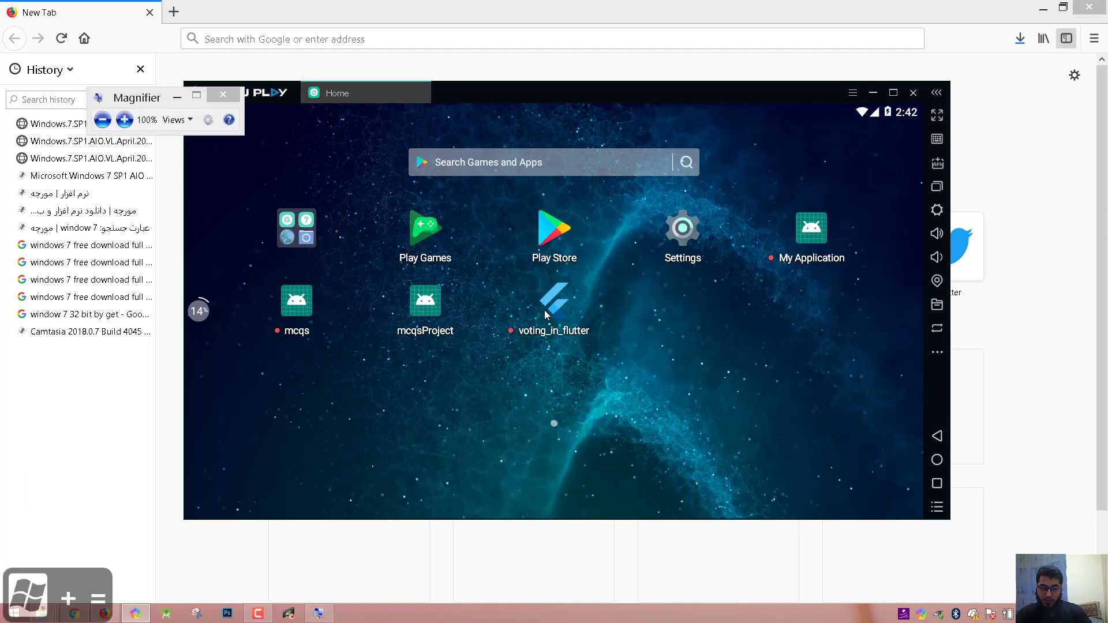
key("super+equal")
key("super+equal")
key("super+equal")
key("super+equal")
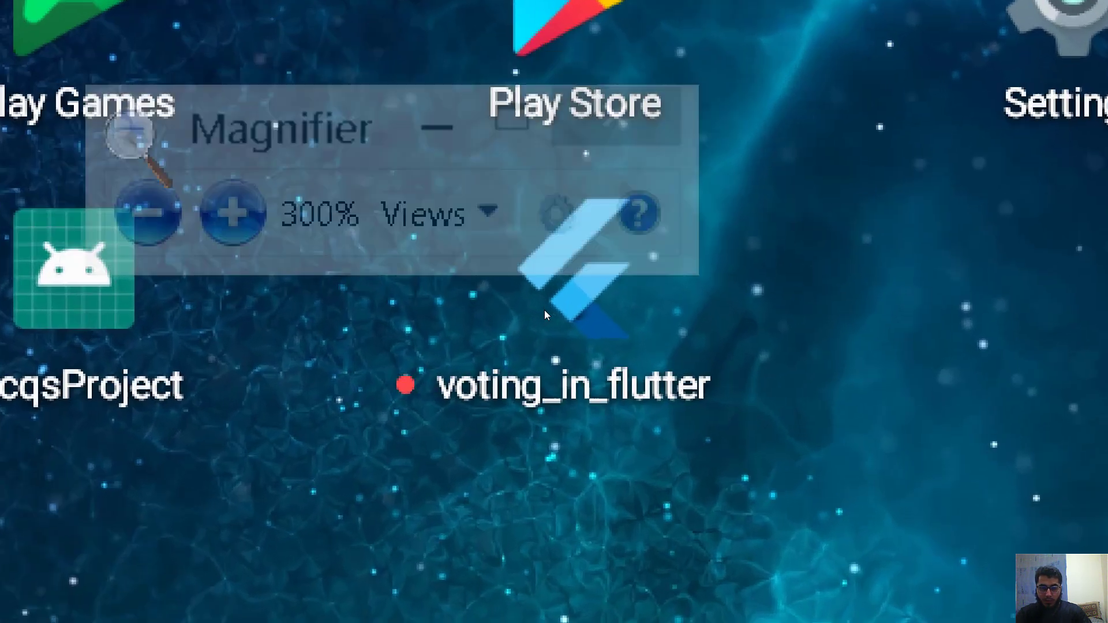
key("super+equal")
key("super+equal")
key("super+equal")
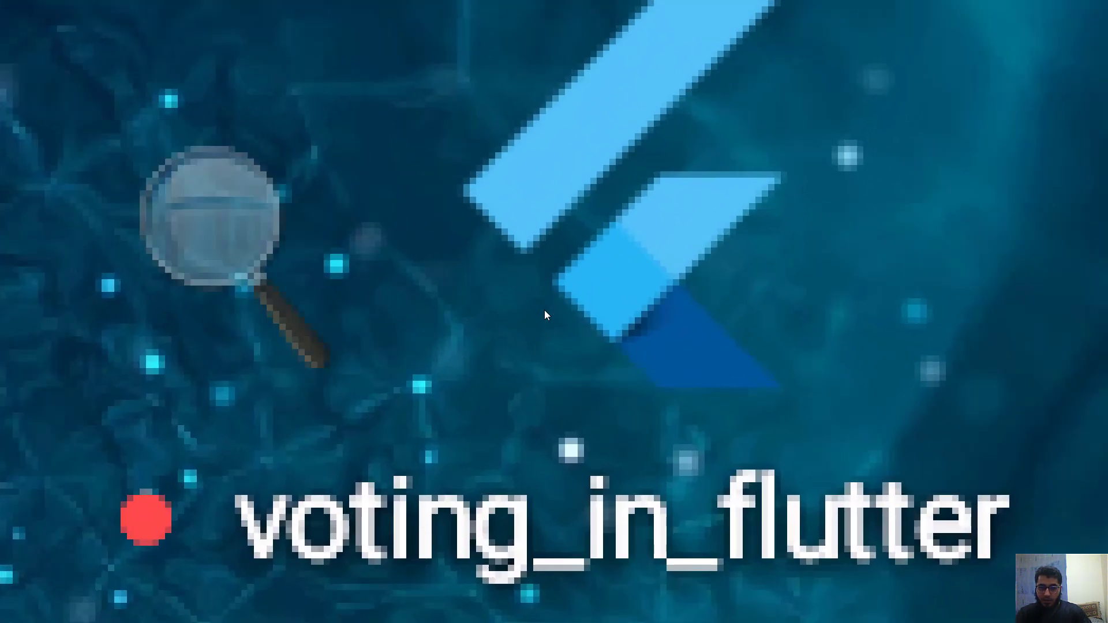
- Zoom Magnifier all the way back out to the normal screen size
key("super+minus")
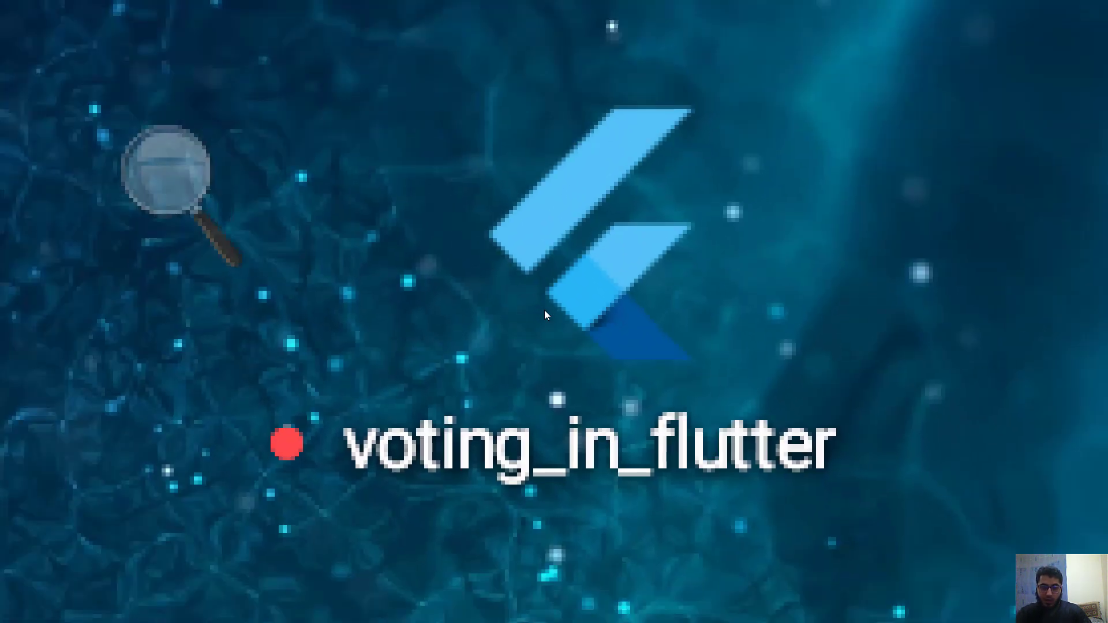
key("super+minus")
key("super+minus")
key("super+minus")
key("super+minus")
key("super+minus")
key("super+minus")
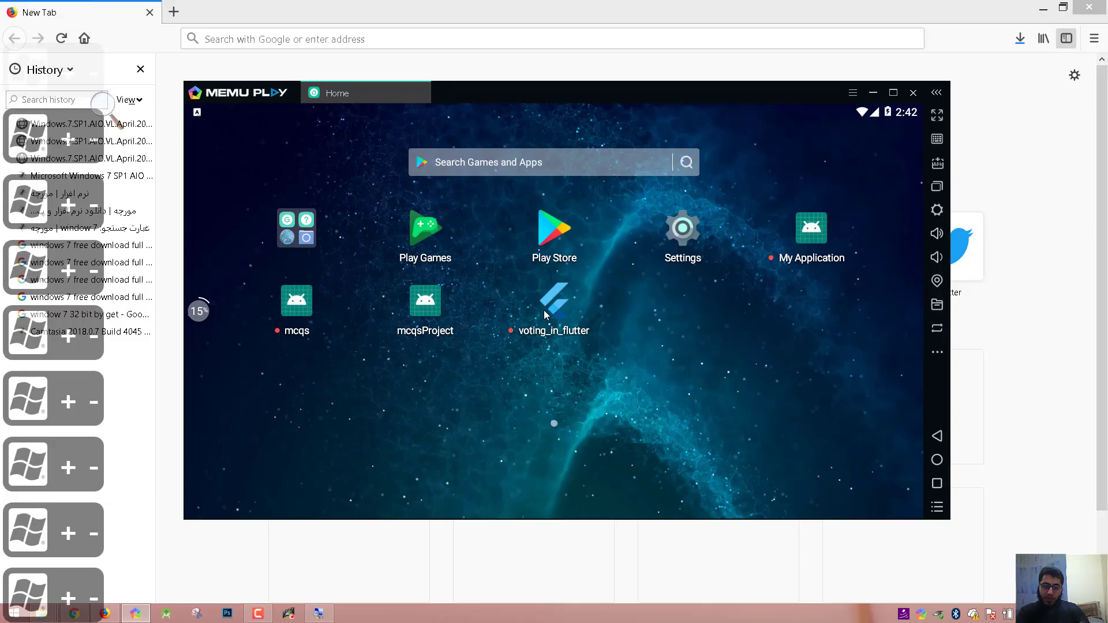
- Magnify the area around voting_in_flutter once more in three increments and return to the unmagnified view
key("super+equal")
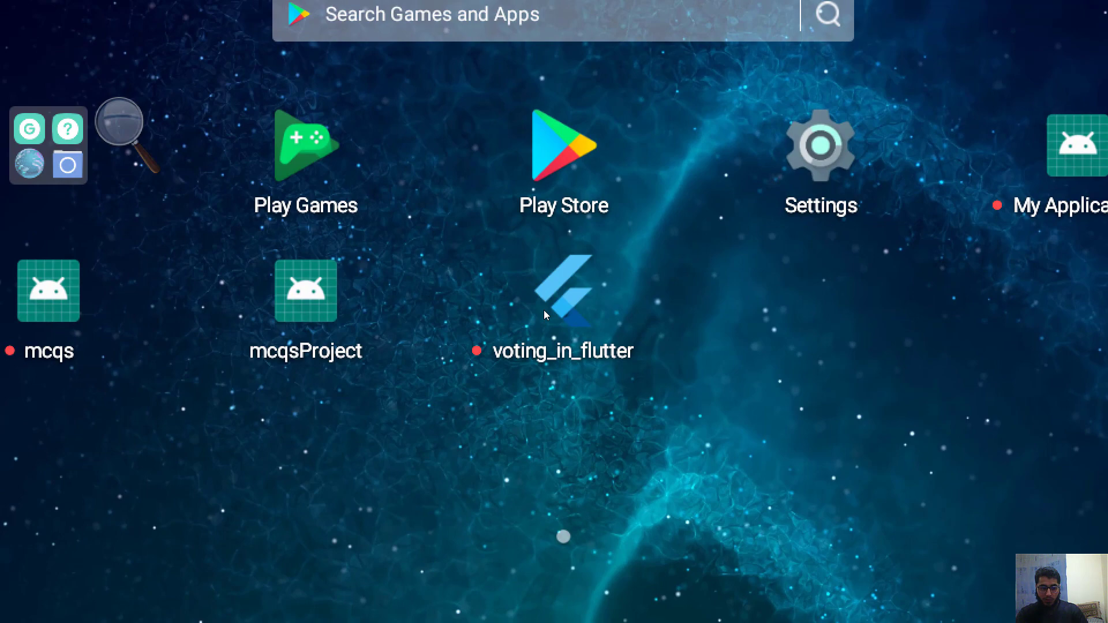
key("super+equal")
key("super+equal")
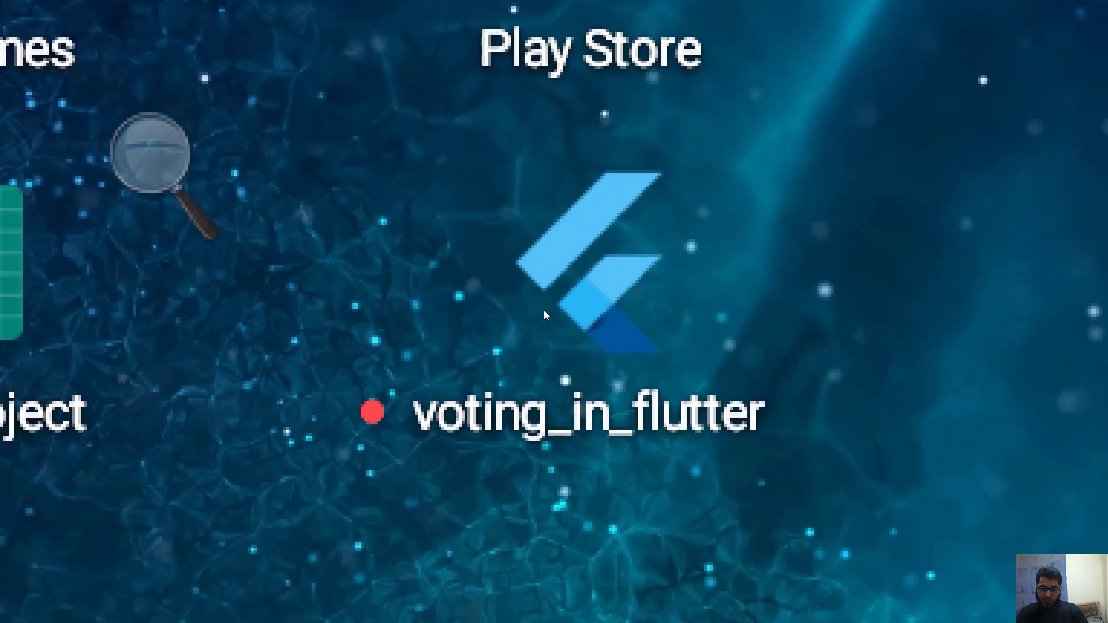
key("super+minus")
key("super+minus")
key("super+minus")
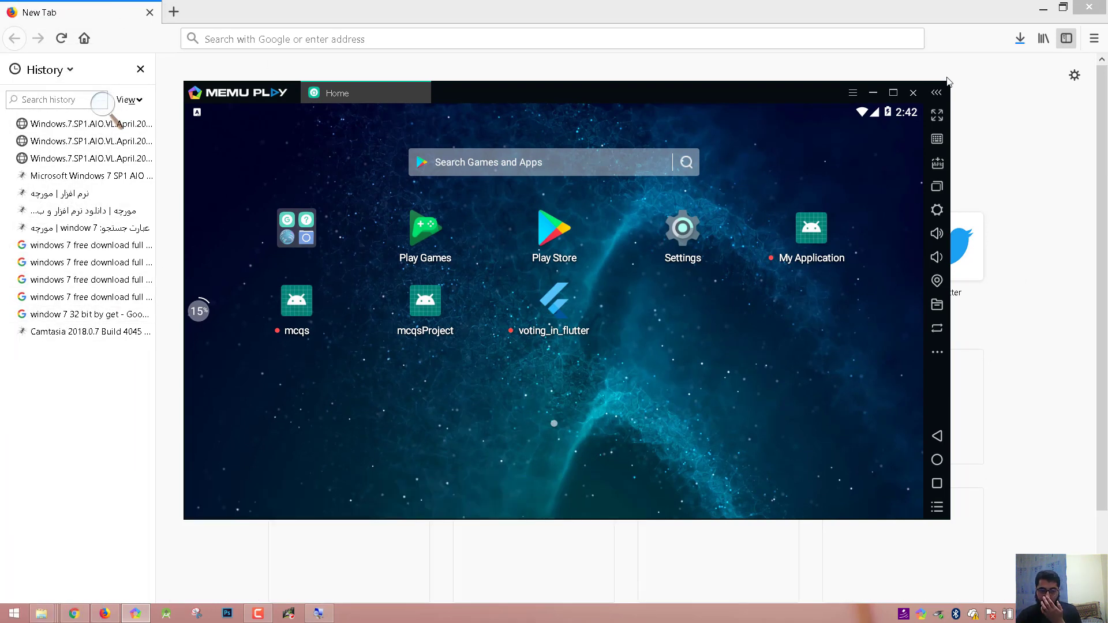
- Close MEmu with confirmation, then close the Firefox and Magnifier windows
left_click(905, 101)
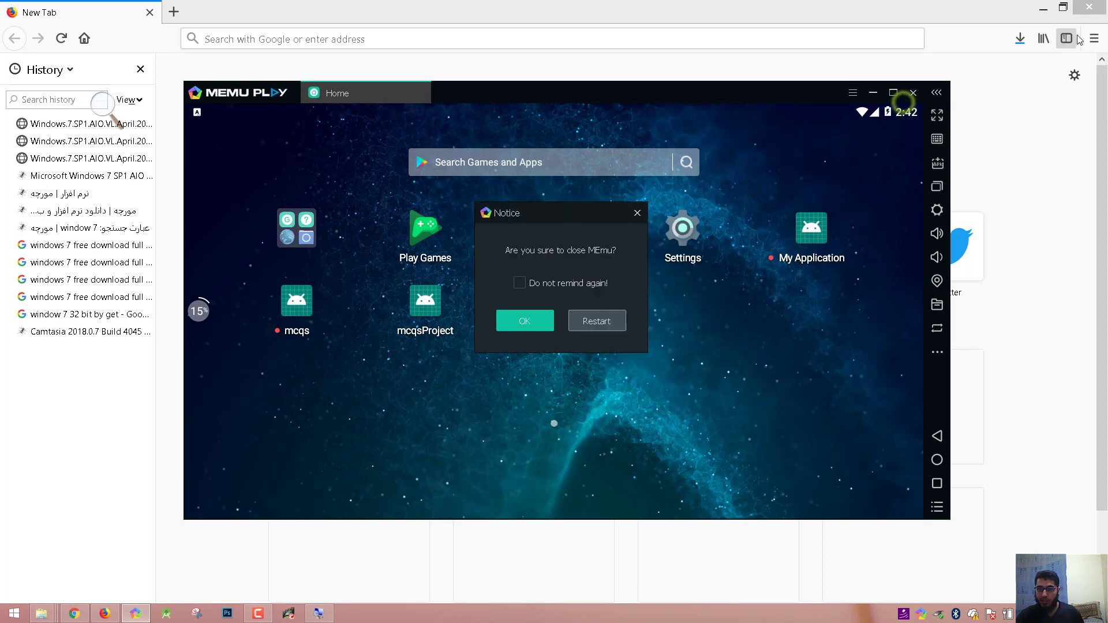
left_click(539, 320)
left_click(1080, 7)
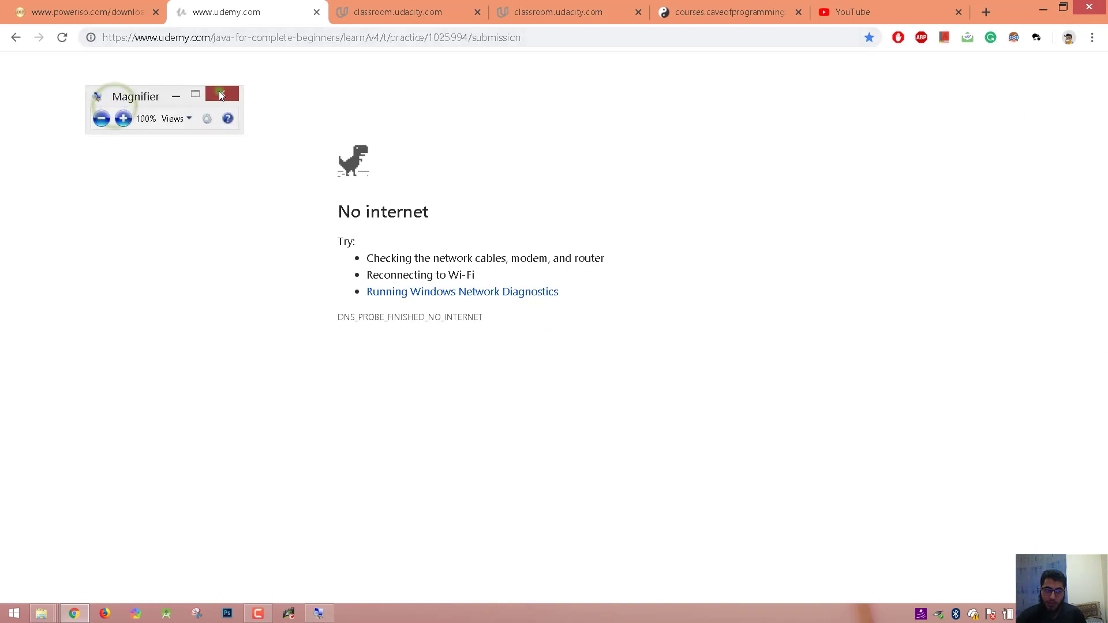
left_click(220, 91)
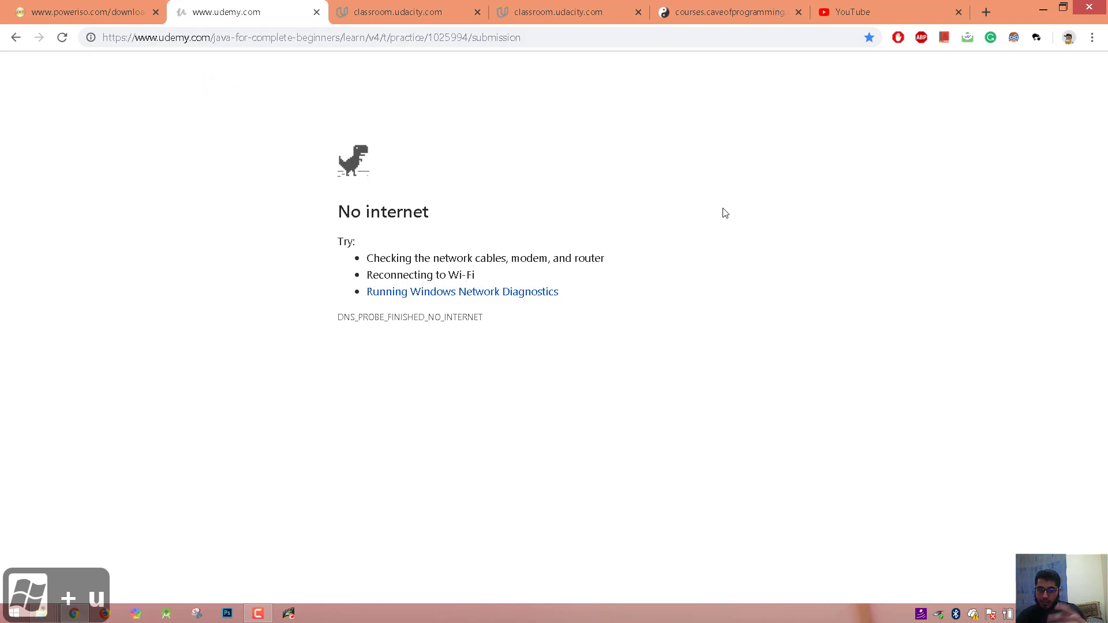
- Reopen Magnifier and move its window toward the middle of the screen, beside the No internet message
key("super+equal")
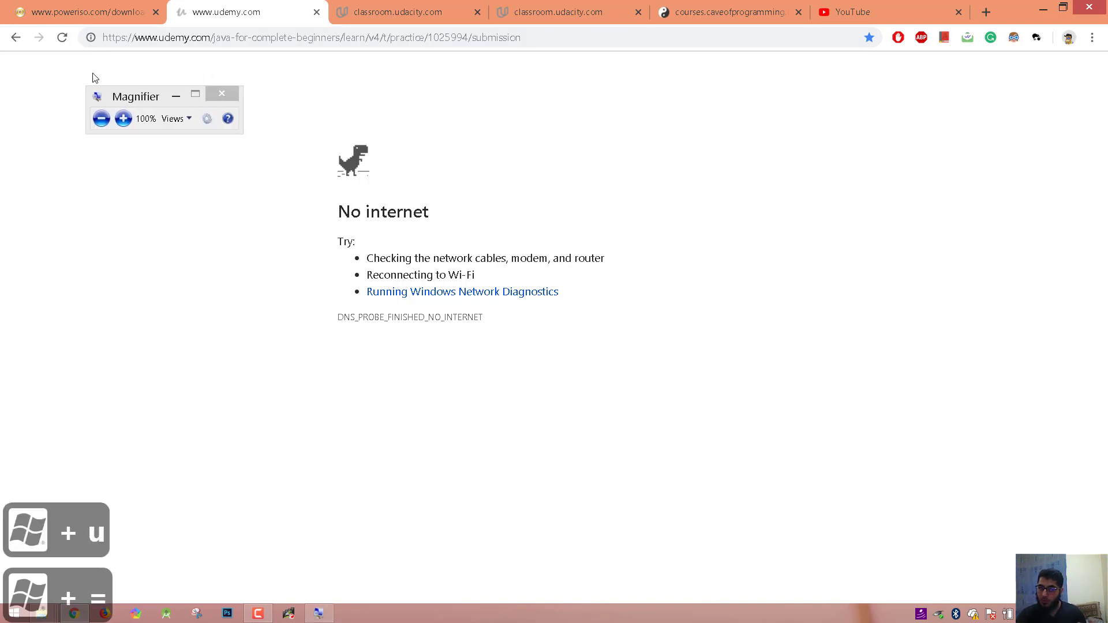
left_click_drag(149, 94, 586, 164)
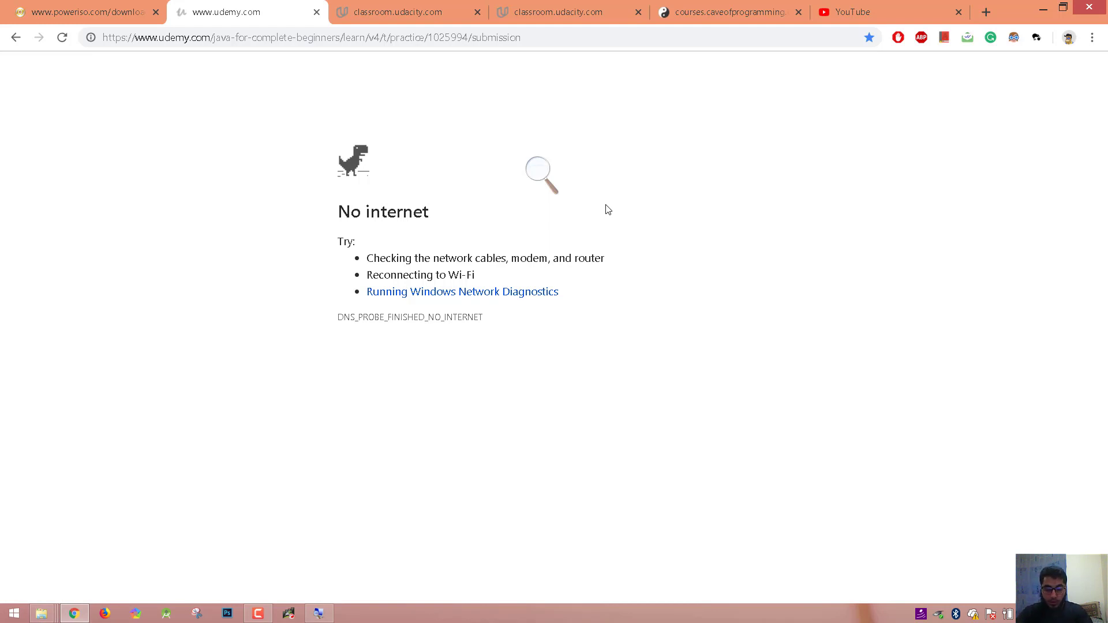
- Minimize every window except the active Chrome window, then restore the minimized windows
key("super+Home")
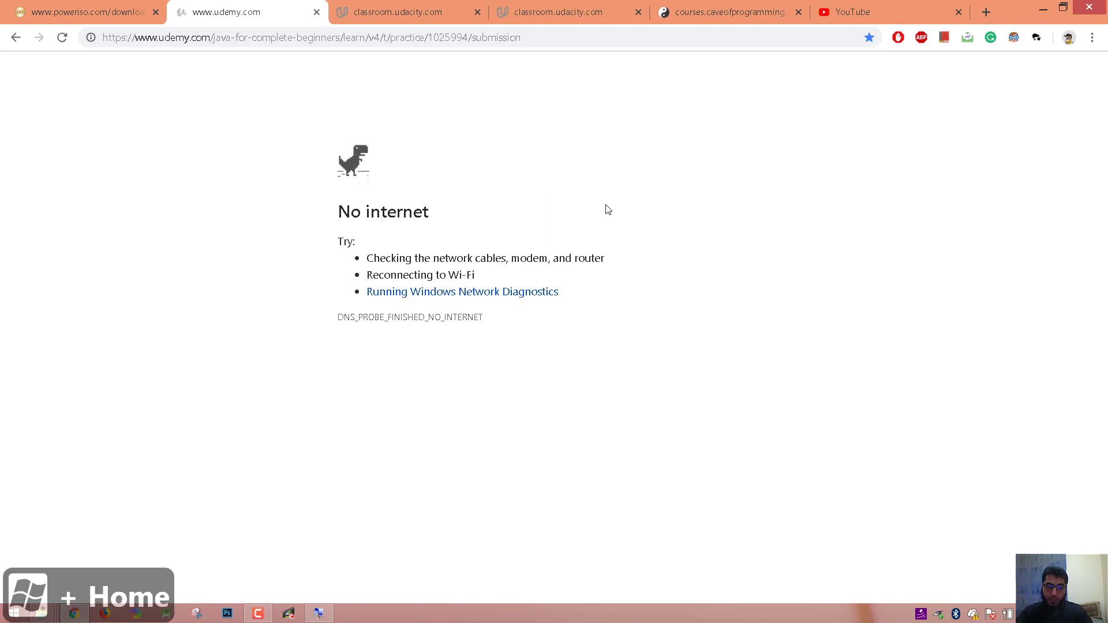
key("super+Home")
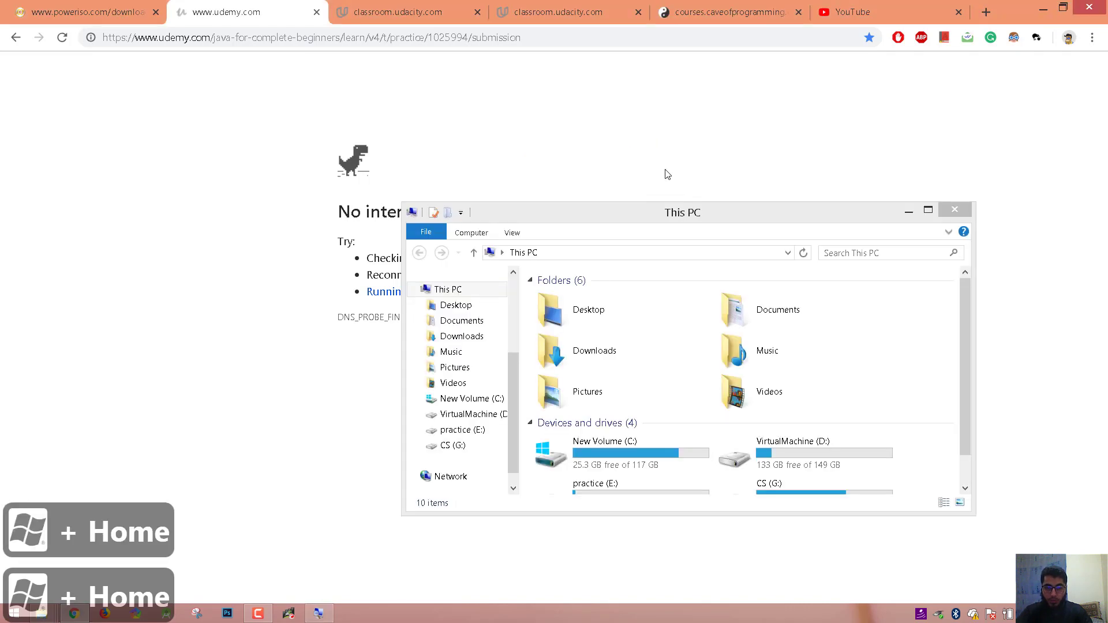
- Clear away the front This PC window and Chrome, then minimize all but the active This PC window and move it toward the screen's middle
left_click(954, 210)
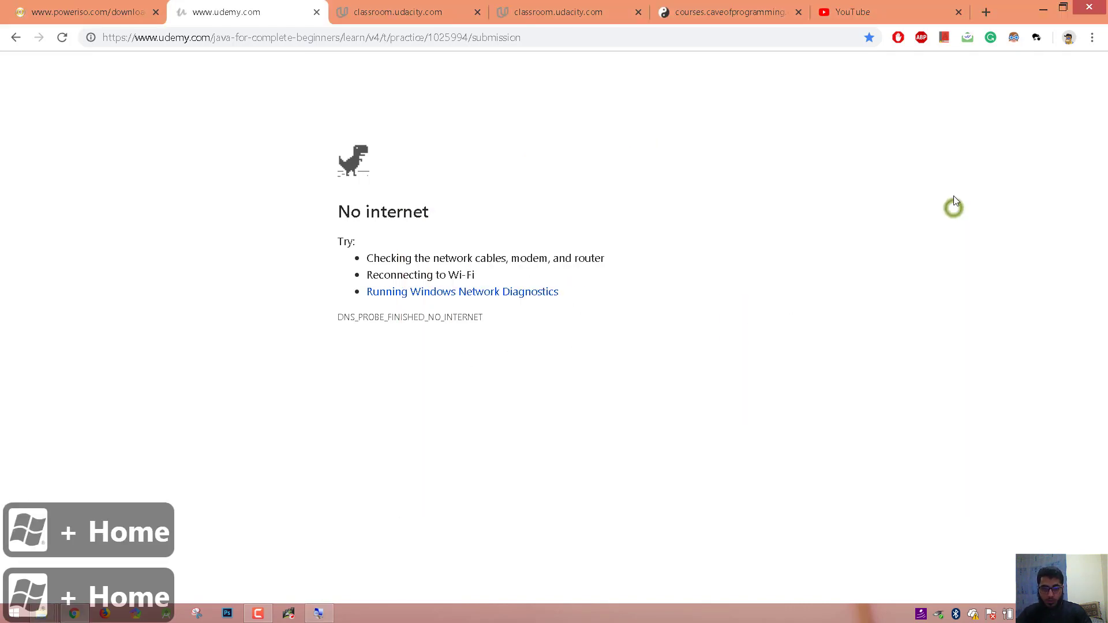
left_click(1049, 10)
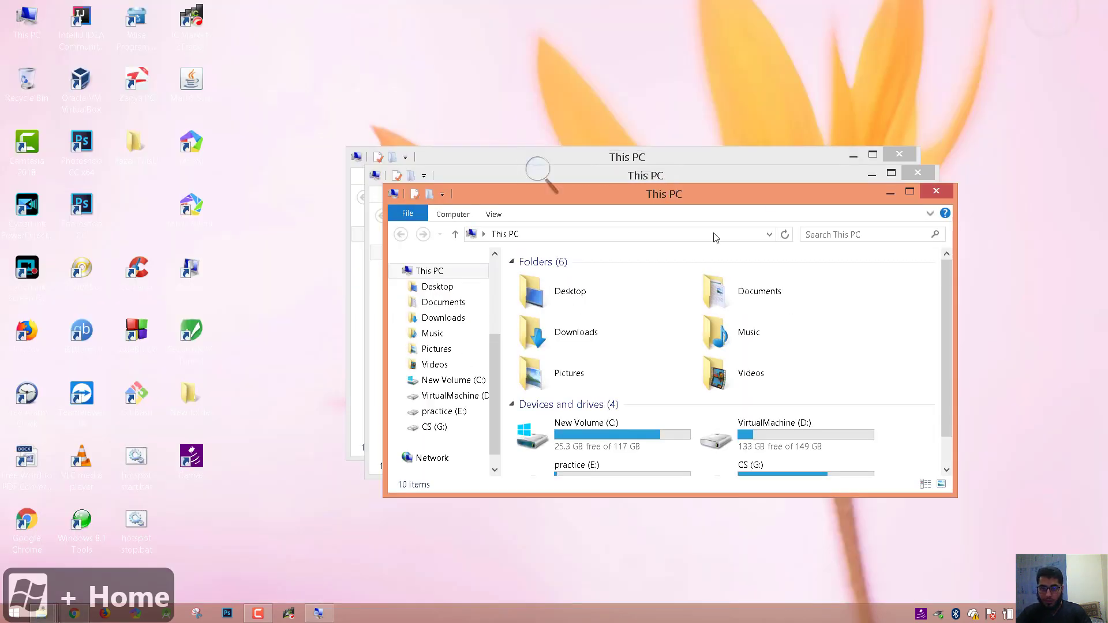
key("super+Home")
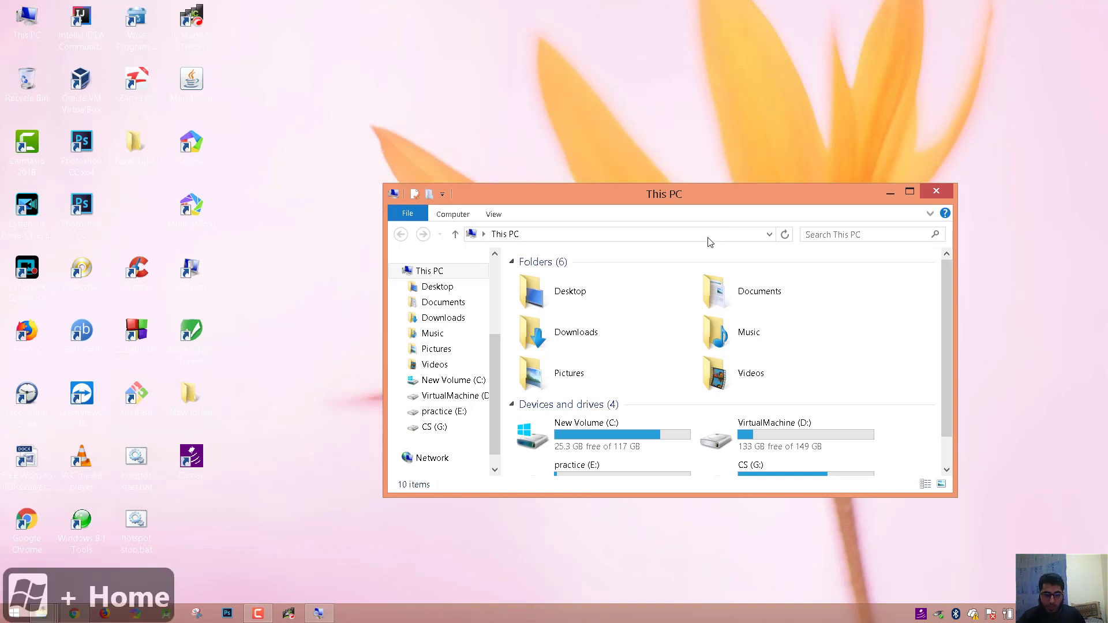
left_click_drag(684, 189, 536, 151)
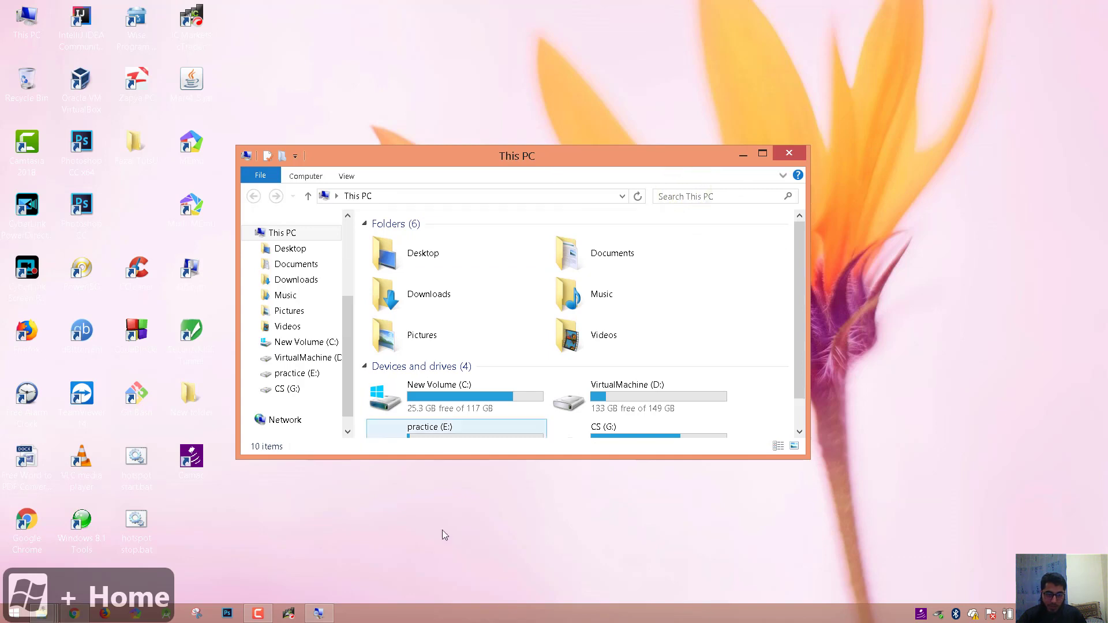
- Restore the screen recorder and Magnifier windows, then cycle through the open windows to another This PC window
left_click(248, 615)
left_click(318, 613)
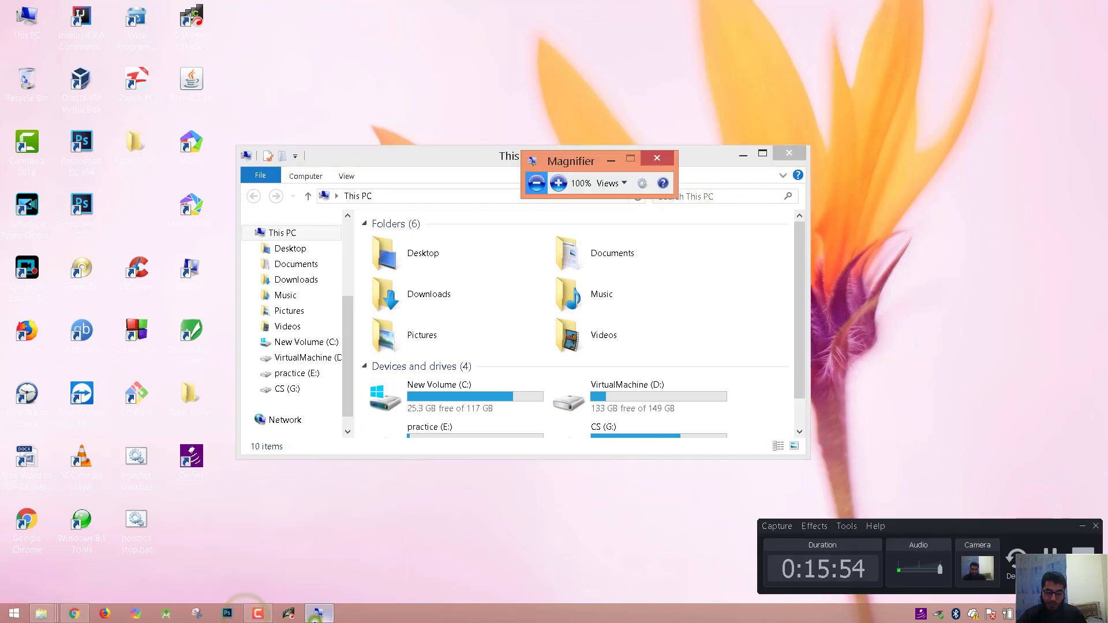
left_click(565, 159)
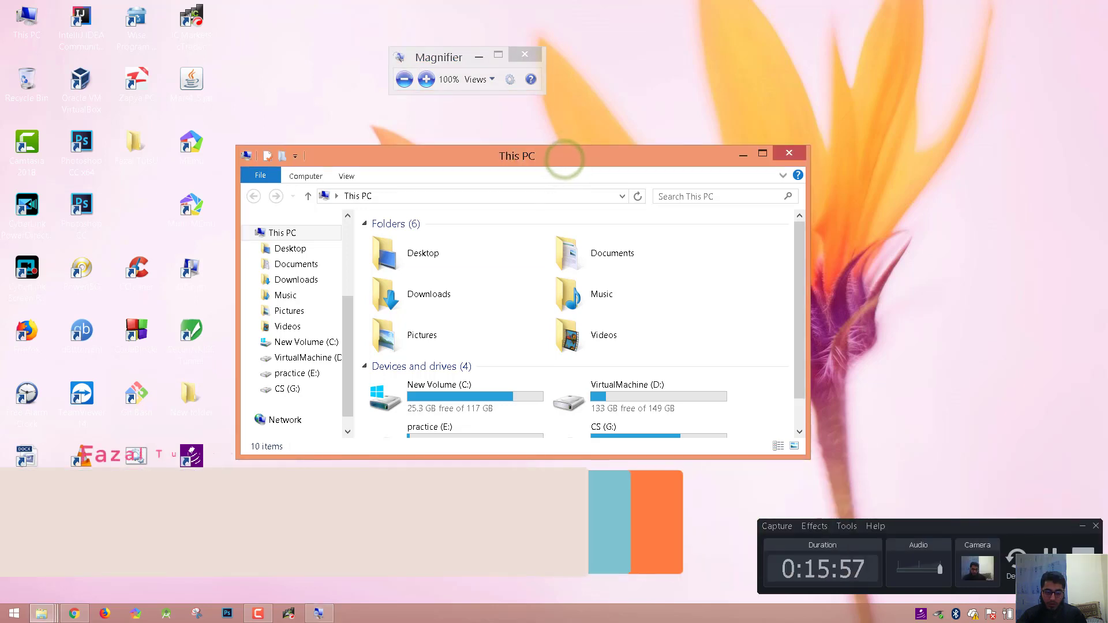
key("alt+Tab")
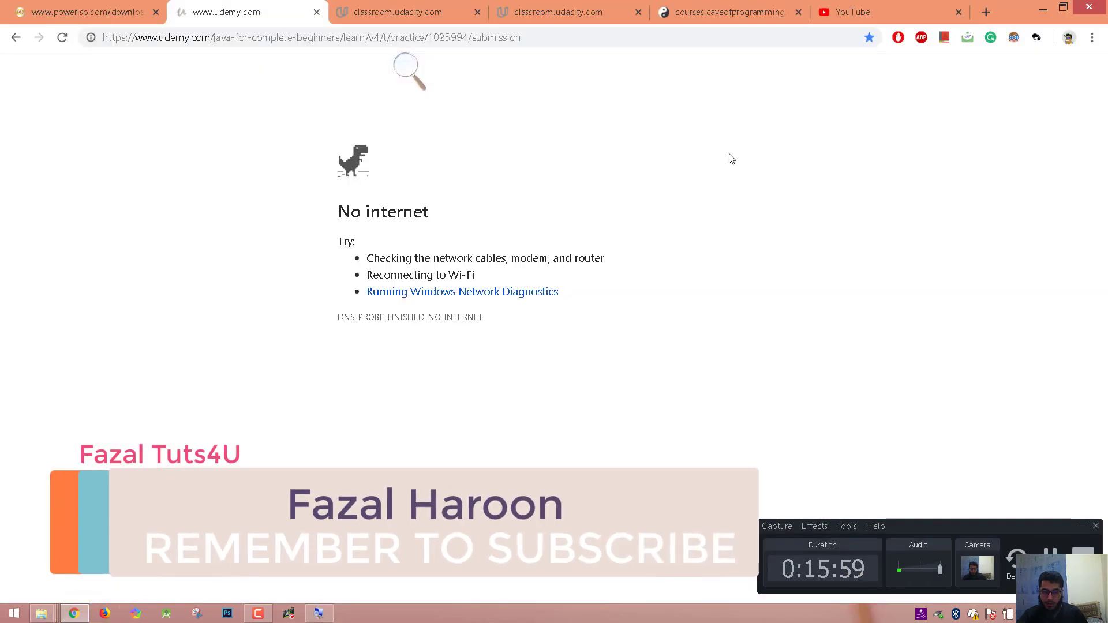
key("alt+Tab")
key("alt+Tab")
key("alt+Tab")
key("alt+Tab")
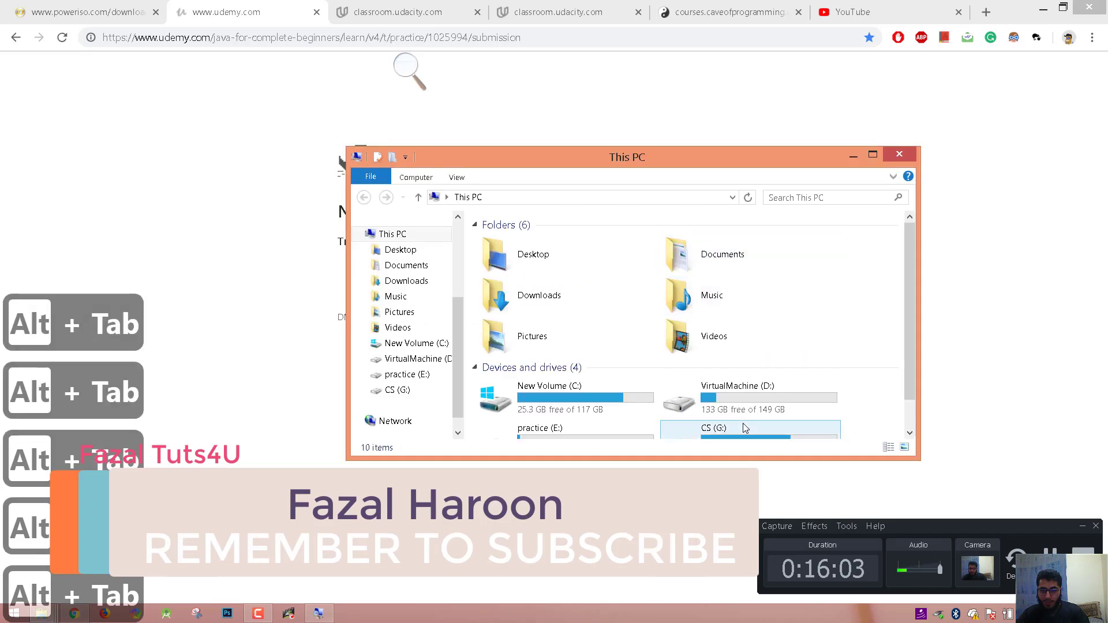
- With the VirtualMachine (D:) drive opened in File Explorer, minimize every other window and close the drive's window
double_click(743, 407)
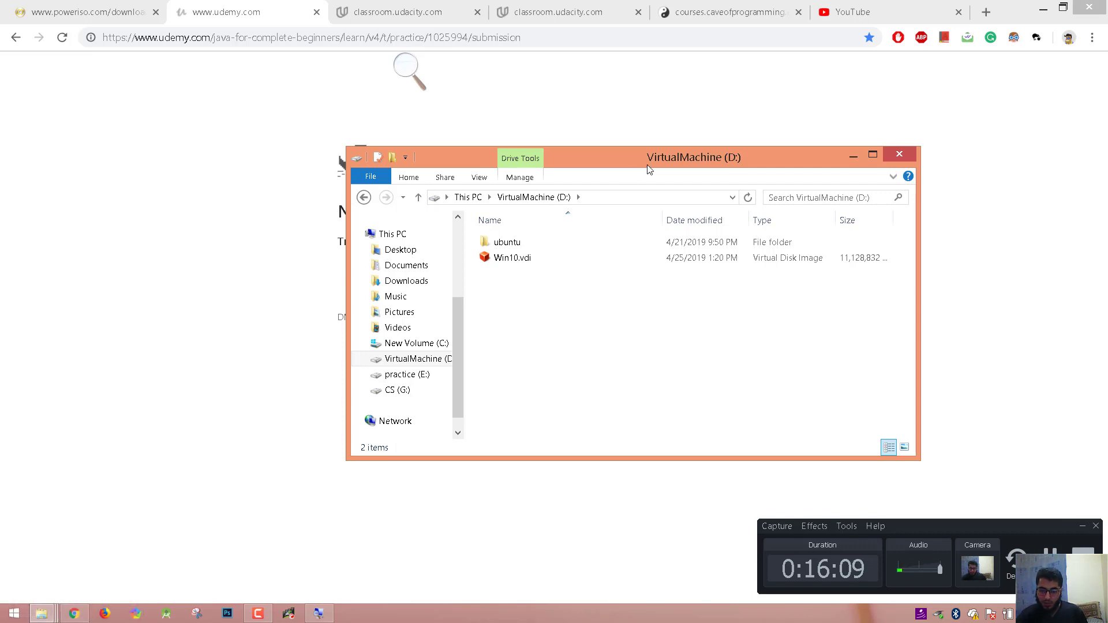
left_click_drag(618, 163, 521, 155)
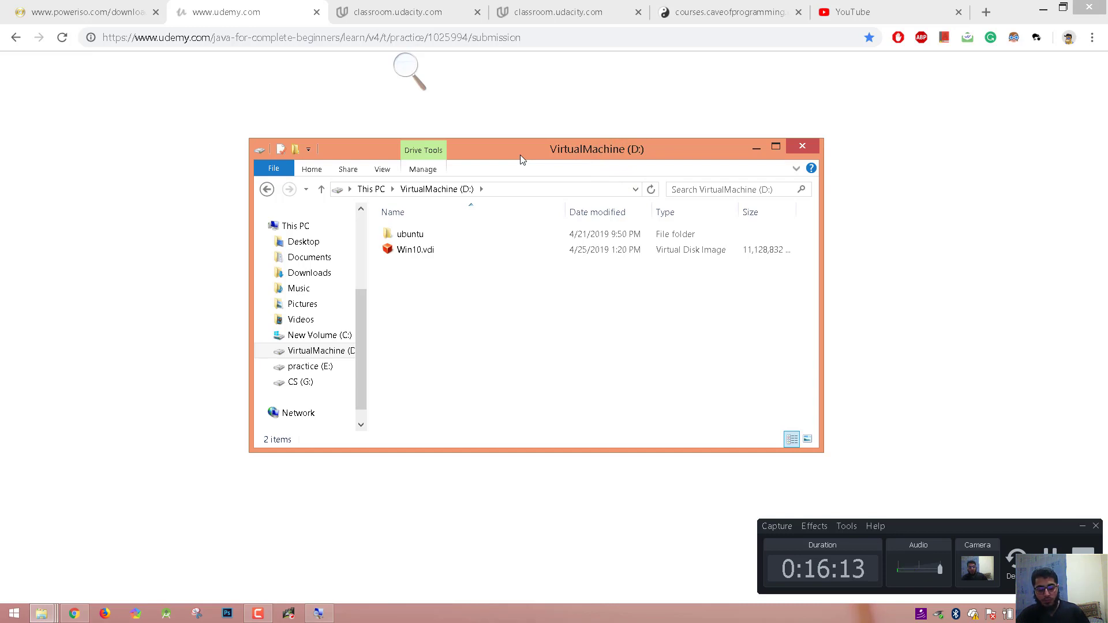
key("super+Home")
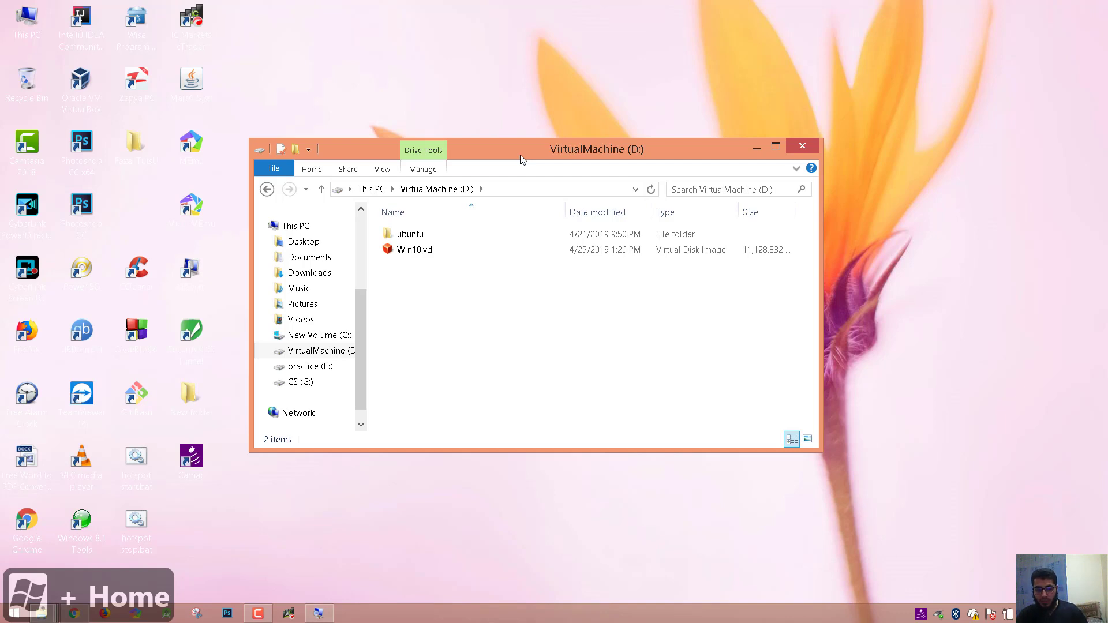
left_click(810, 148)
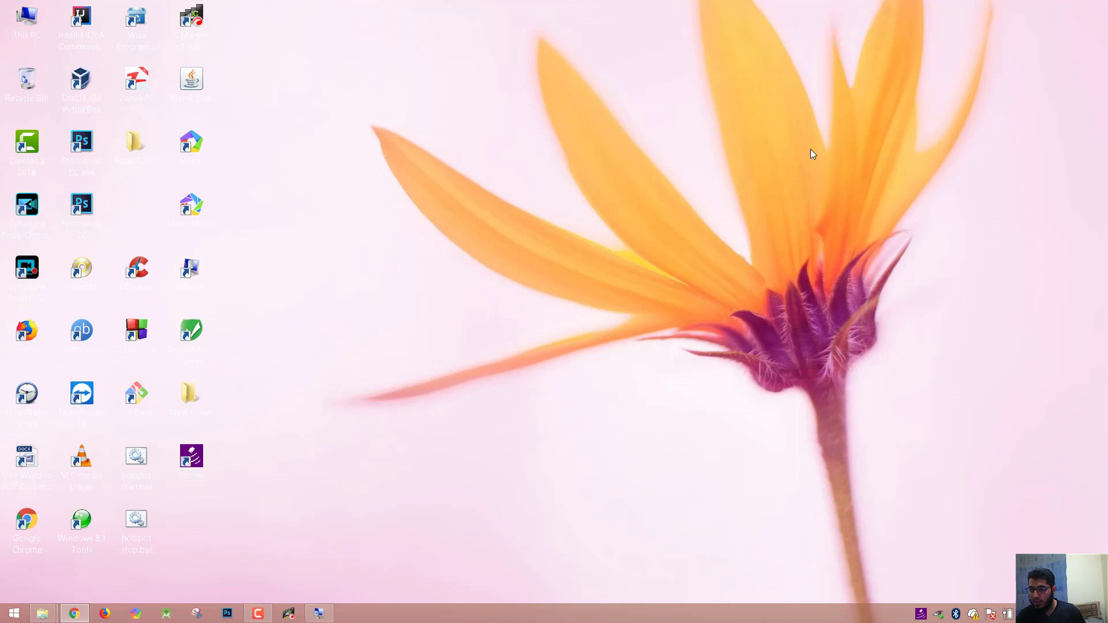
- Switch to This PC and snap its window to the left and right halves of the screen, then restore and maximize it
key("alt+Tab")
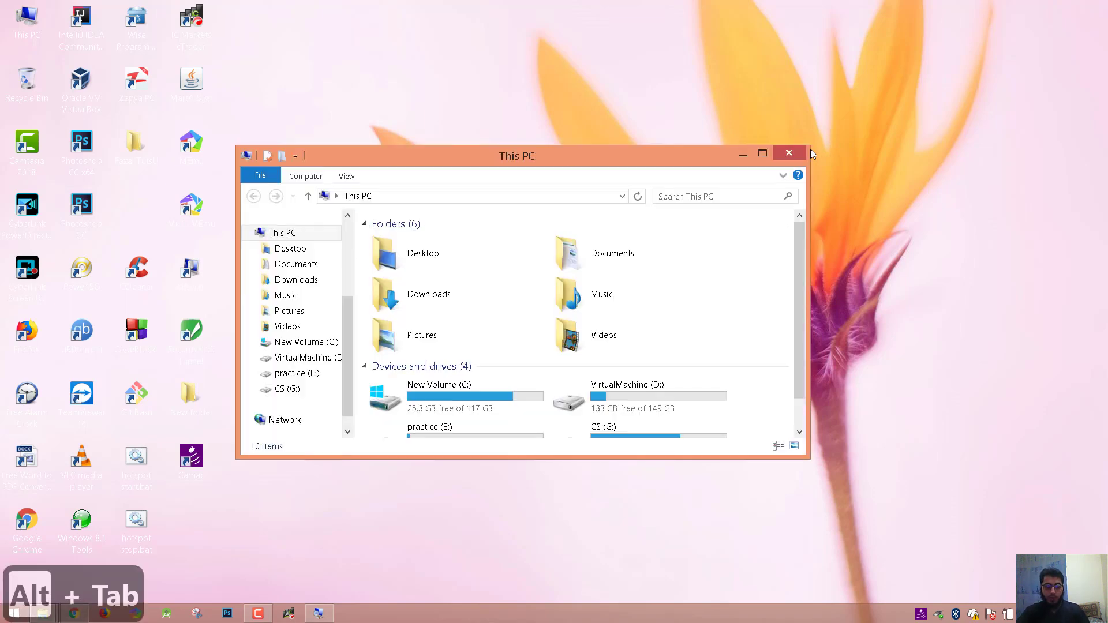
key("super+Left")
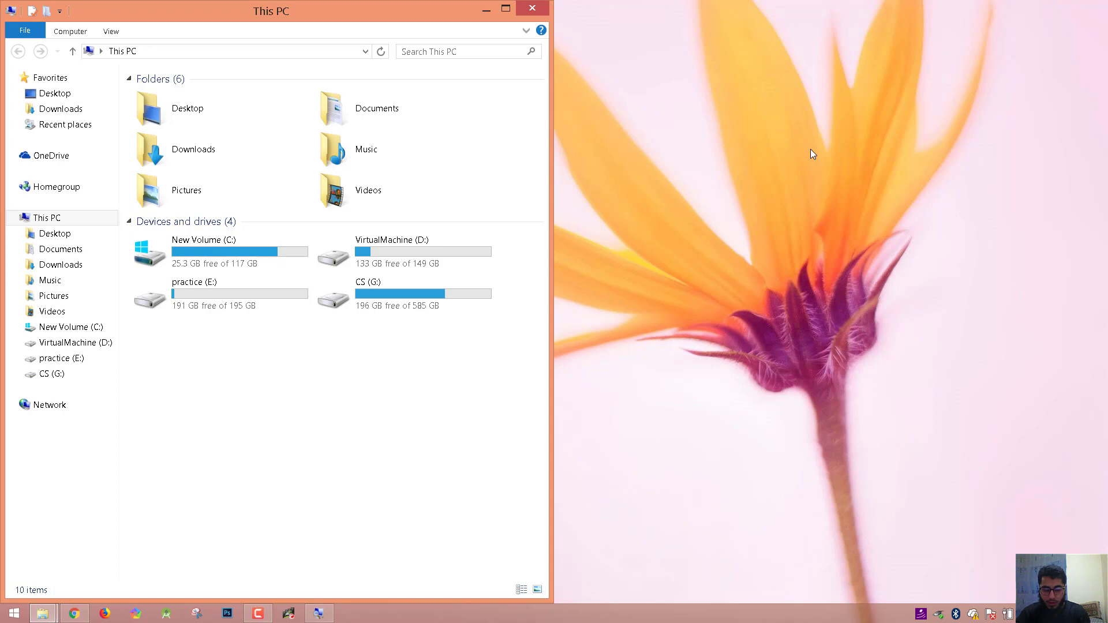
key("super+Right")
key("super+Right")
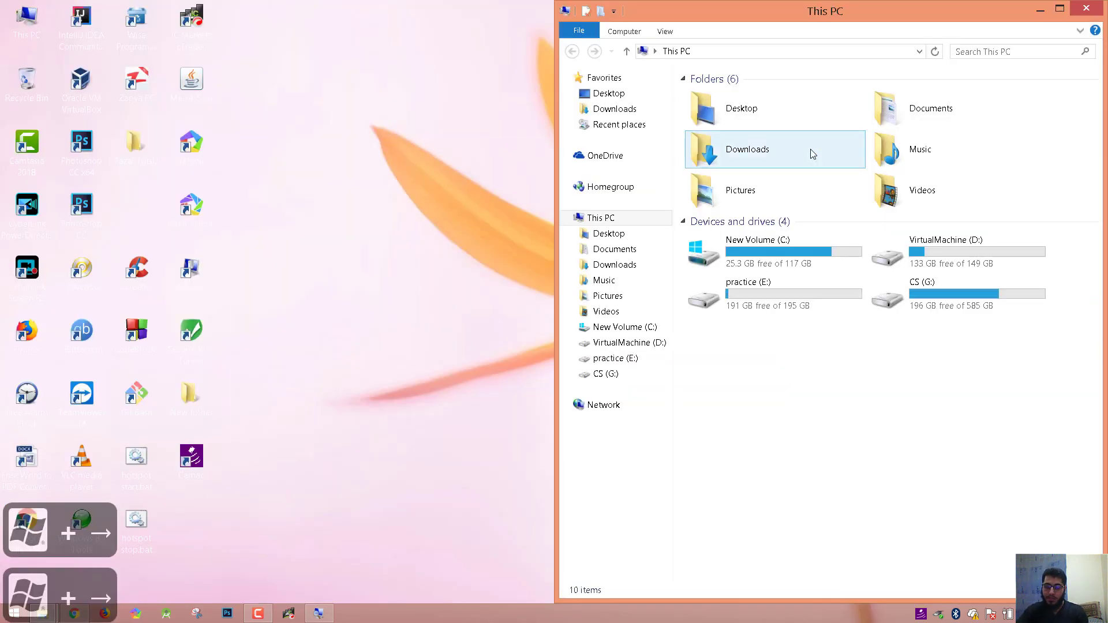
key("super+Down")
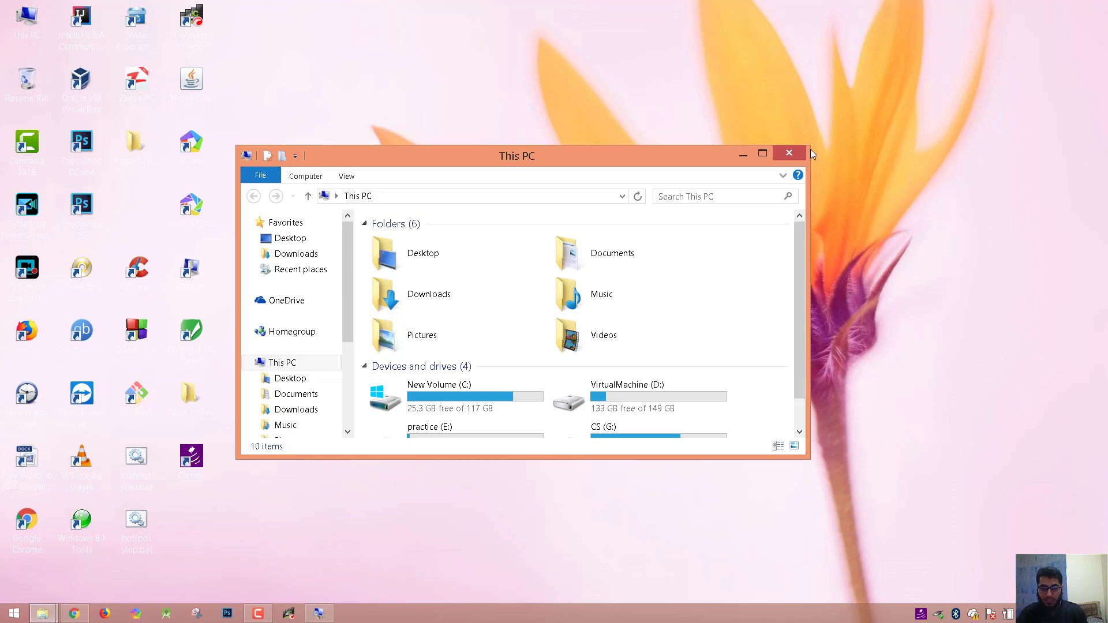
key("super+Up")
- Show and dismiss the Start screen, then search for "word" and launch Word
key("super")
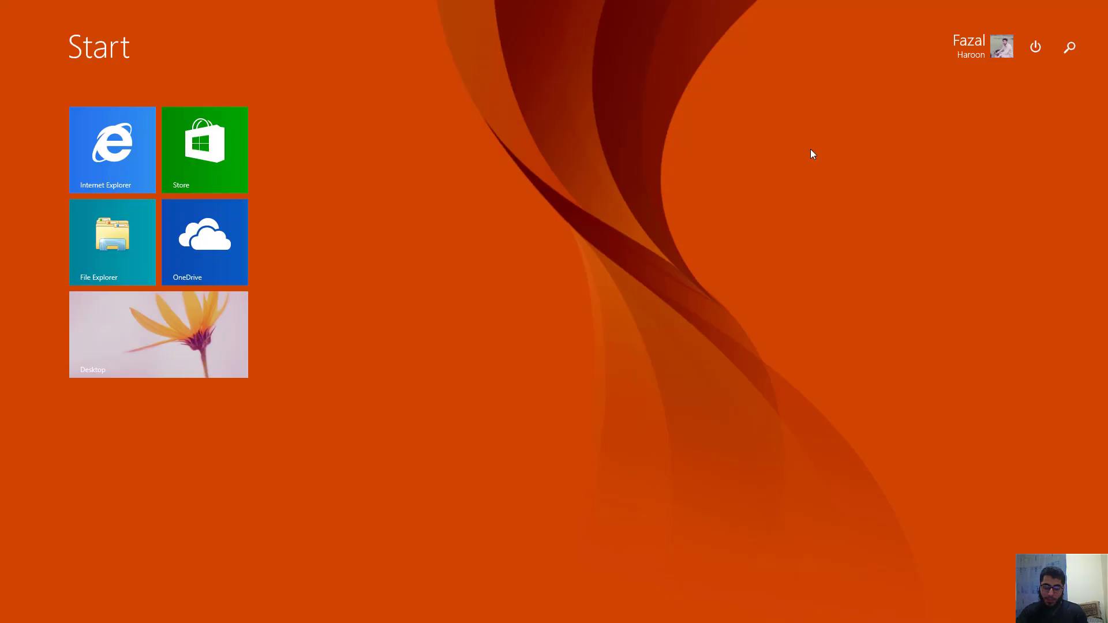
key("super")
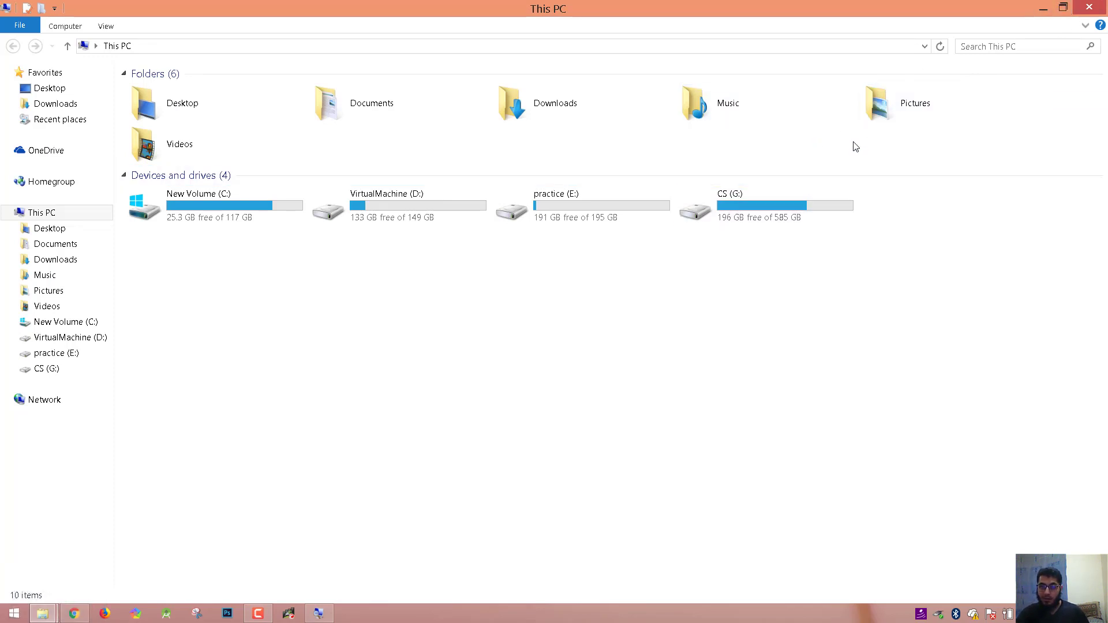
key("super+s")
type("word")
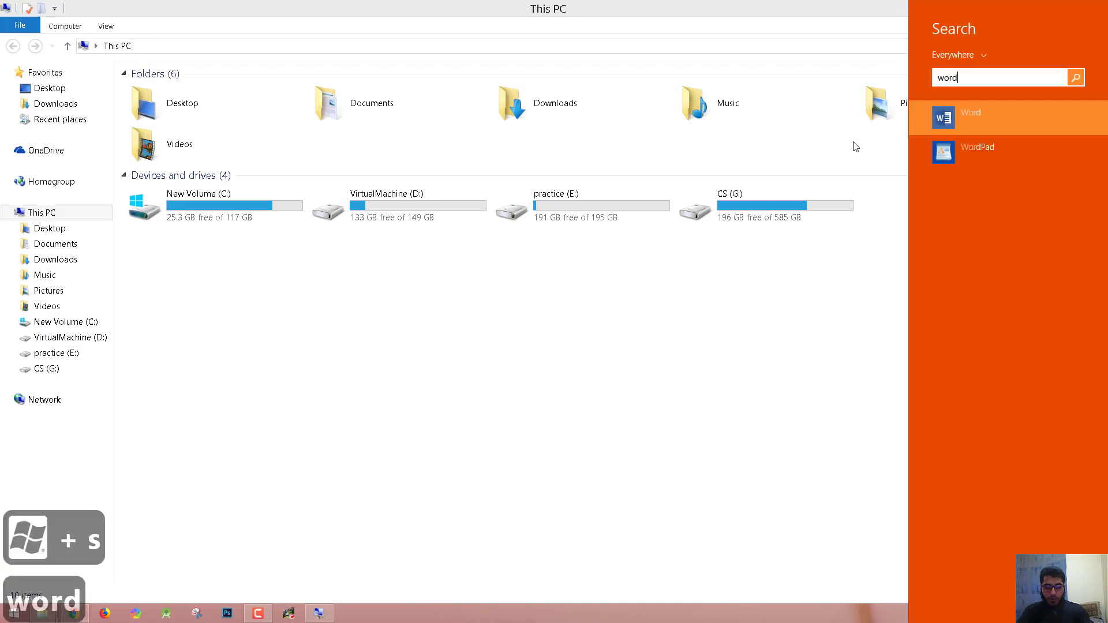
key("Return")
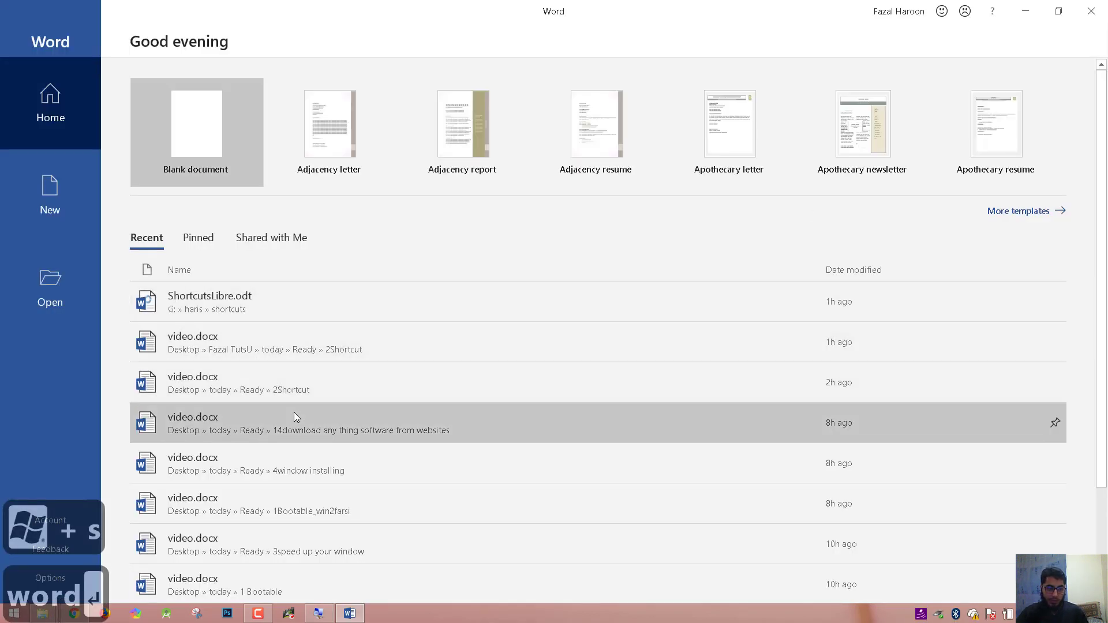
- Try to open Leadership Responsibilities of Convener.docx from Word's recent documents
scroll(313, 457, "down", 3)
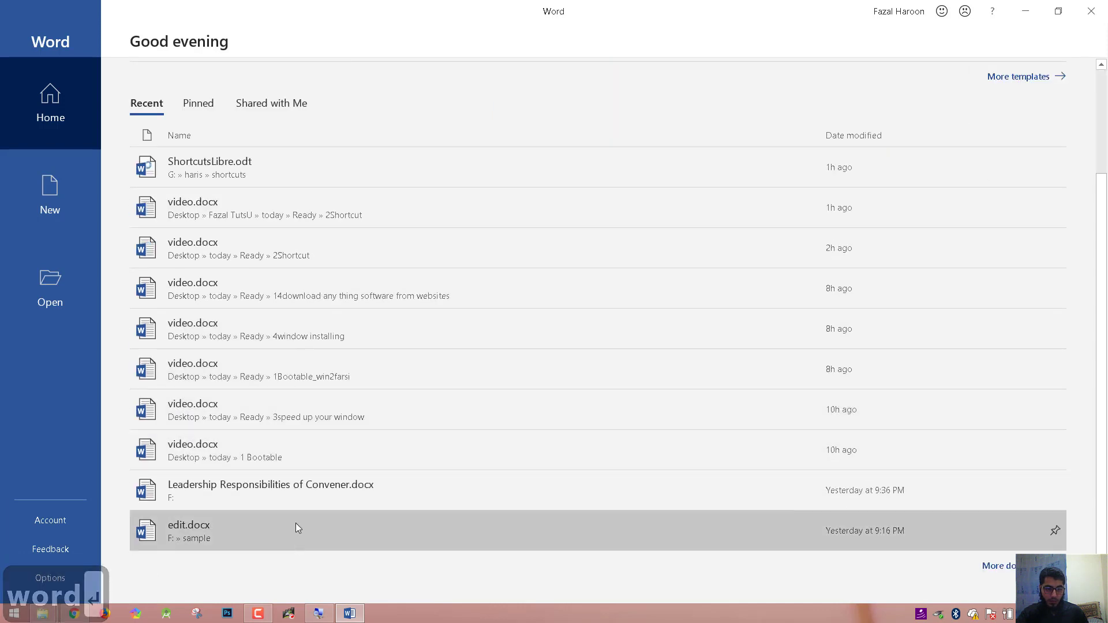
left_click(296, 507)
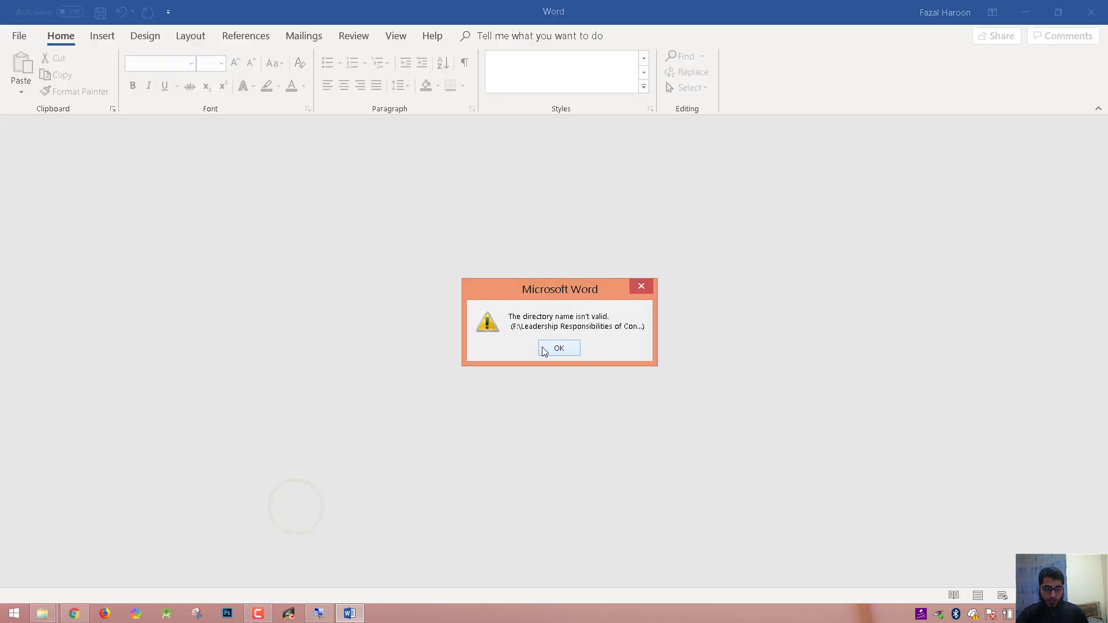
left_click(543, 348)
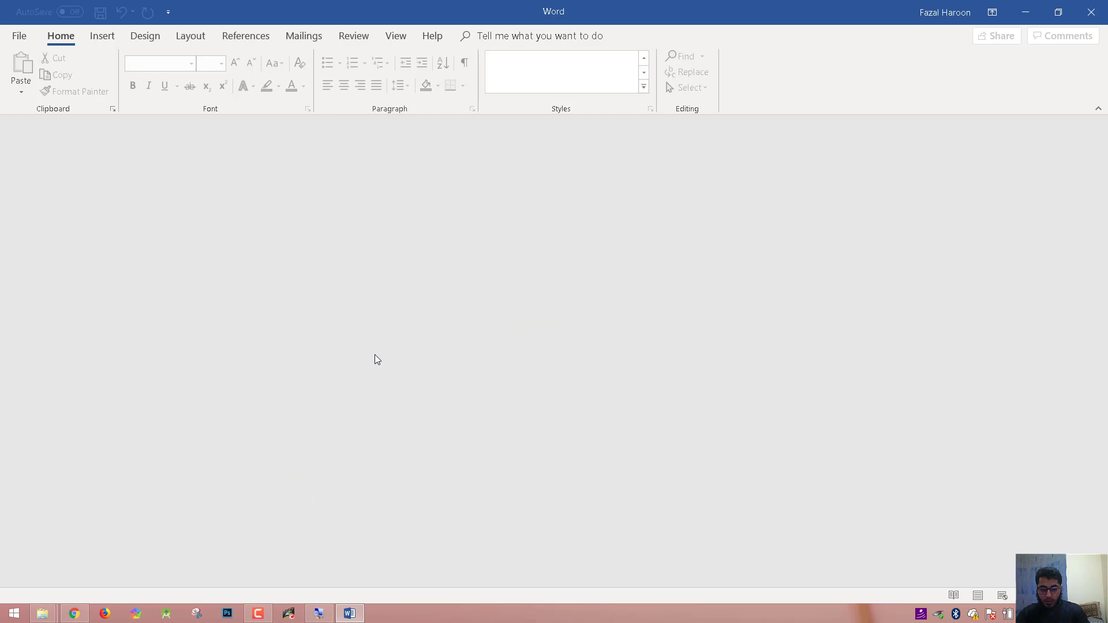
- Create a blank document and enter the presenter's channel name, ending in Tuts4U, on the first line
key("ctrl+n")
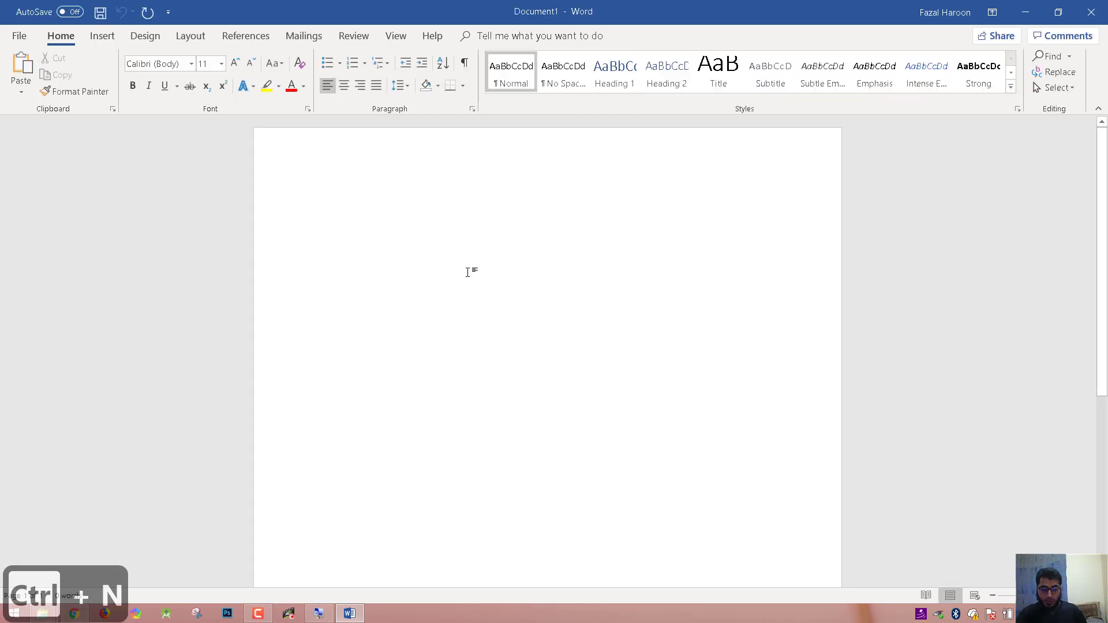
left_click(468, 272)
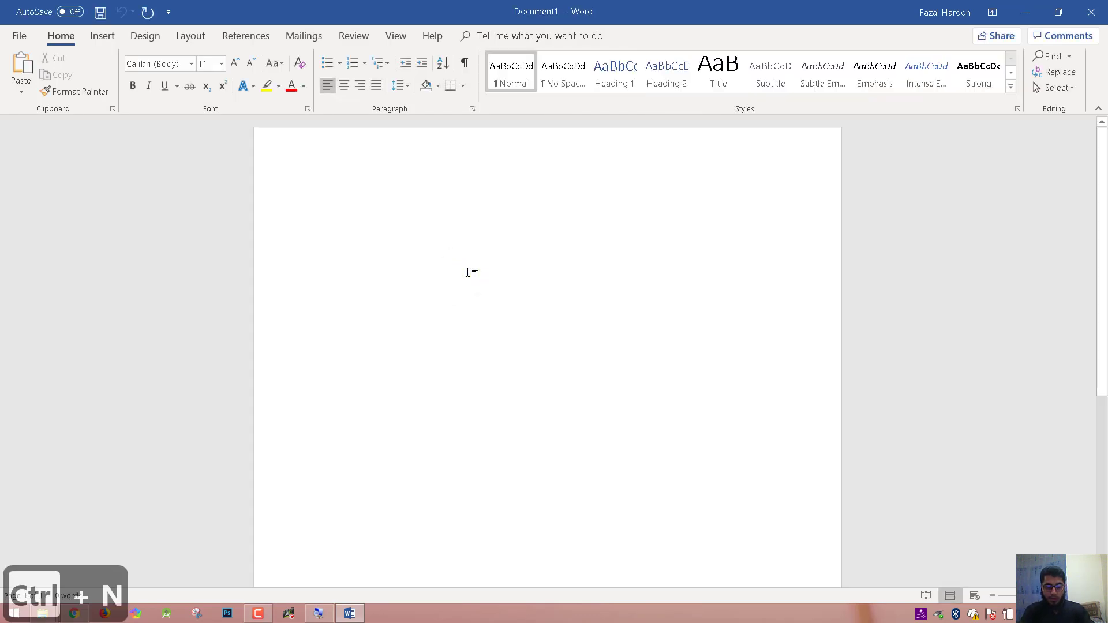
type("Fazal T")
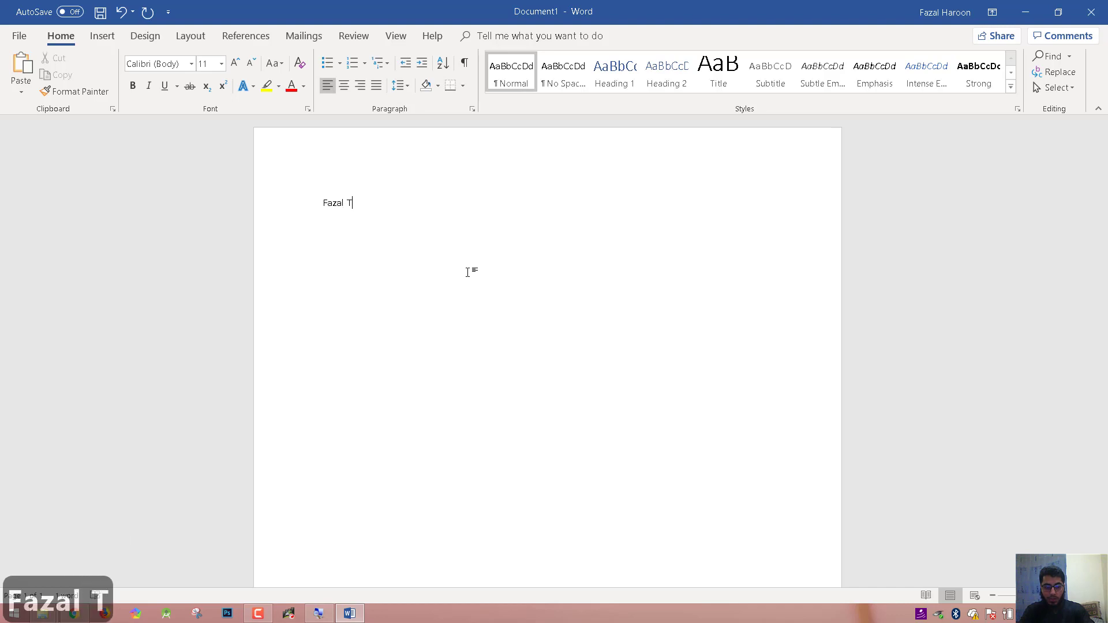
type("uts$")
type("U")
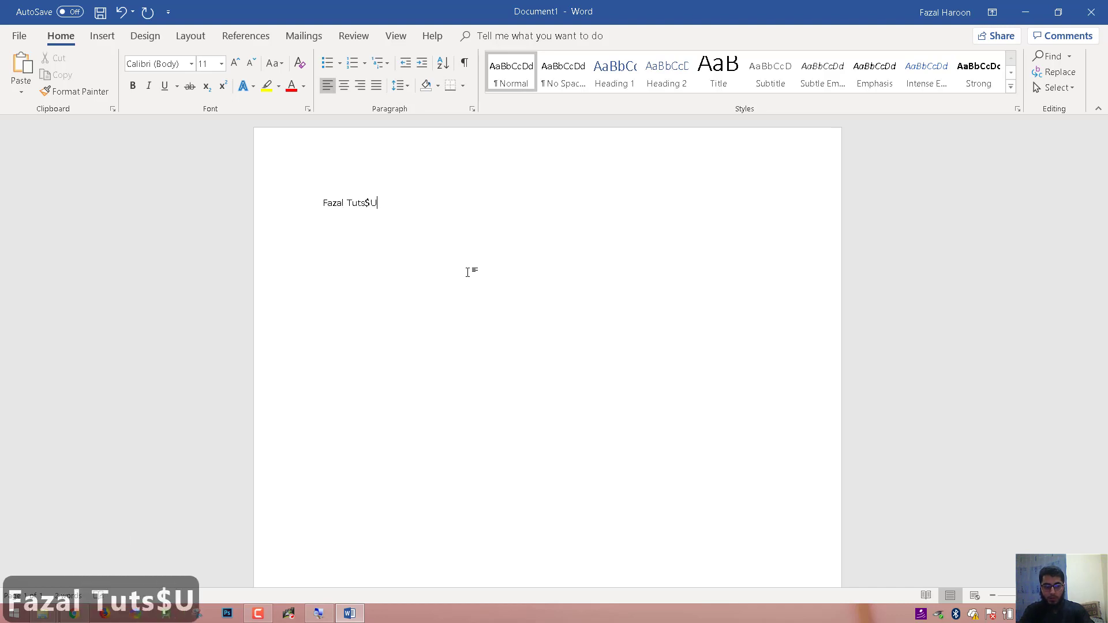
key("BackSpace")
key("BackSpace")
type("4U")
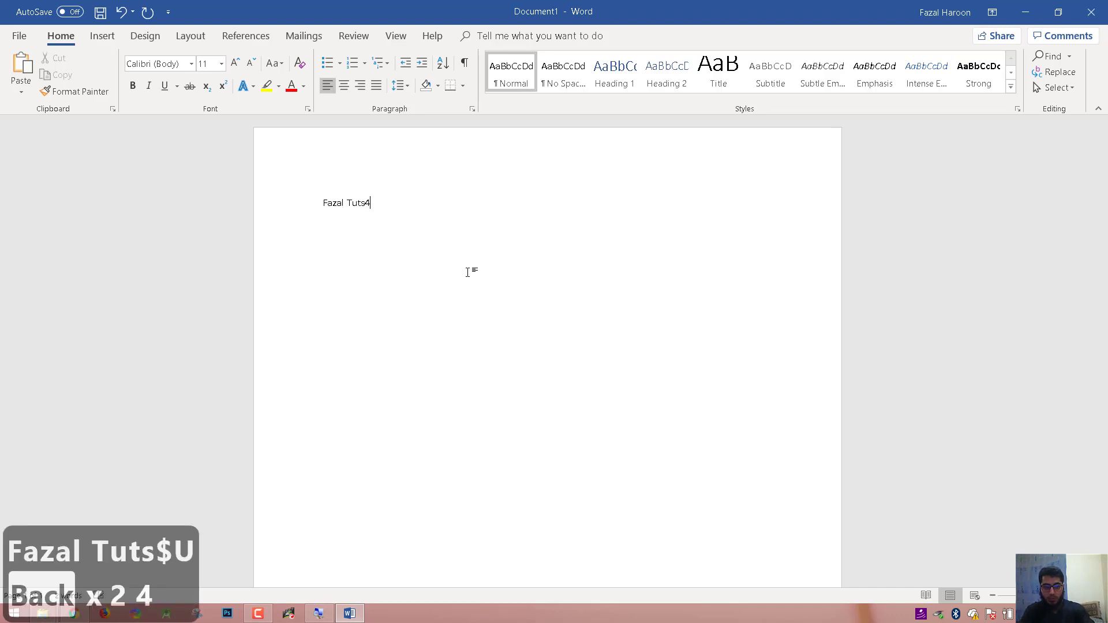
- Cut the whole channel-name line and paste it four lines lower in the document
key("shift+Left")
key("shift+Left")
key("shift+Left")
key("shift+Left")
key("shift+Left")
key("shift+Left")
key("shift+Left")
key("shift+Left")
key("shift+Left")
key("shift+Left")
key("shift+Left")
key("shift+Left")
key("shift+Left")
key("shift+Left")
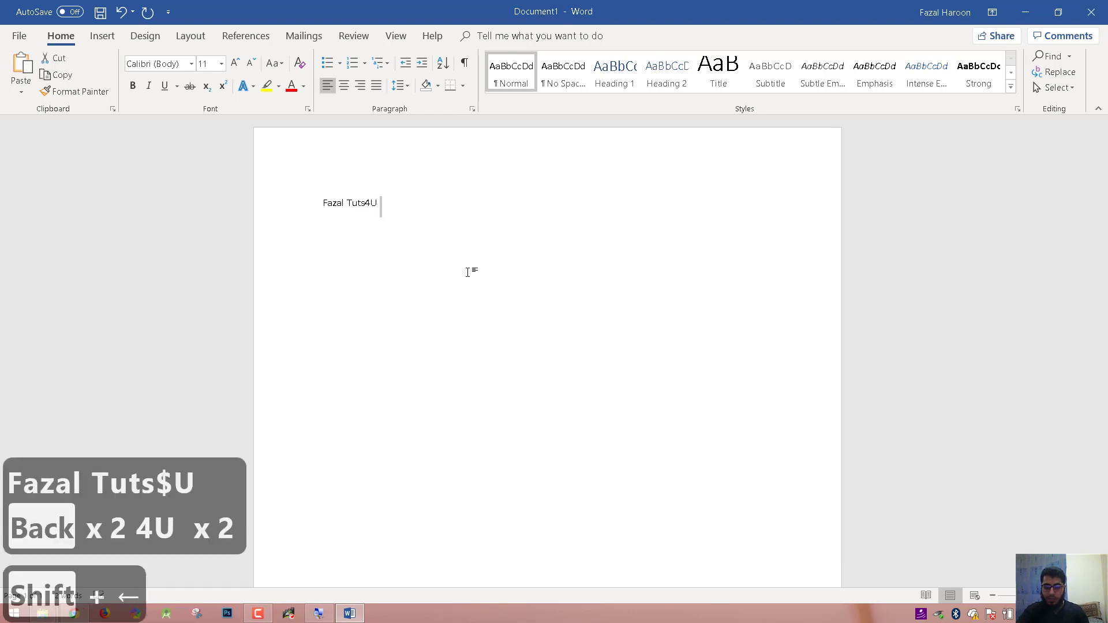
key("shift+Left")
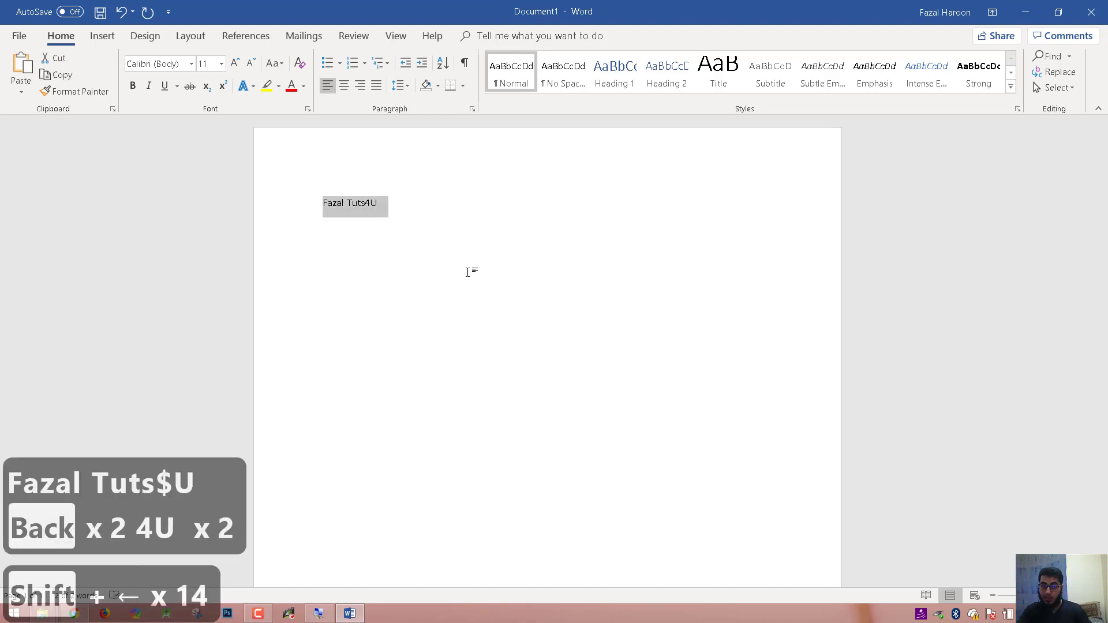
key("ctrl+x")
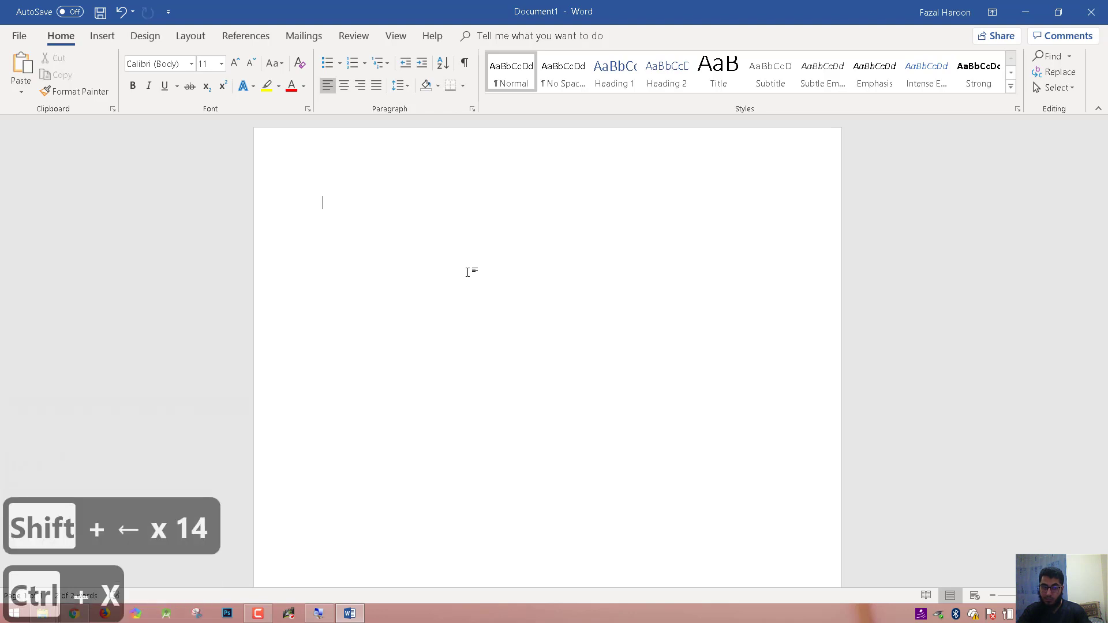
key("Return")
key("Return")
key("Return")
key("Return")
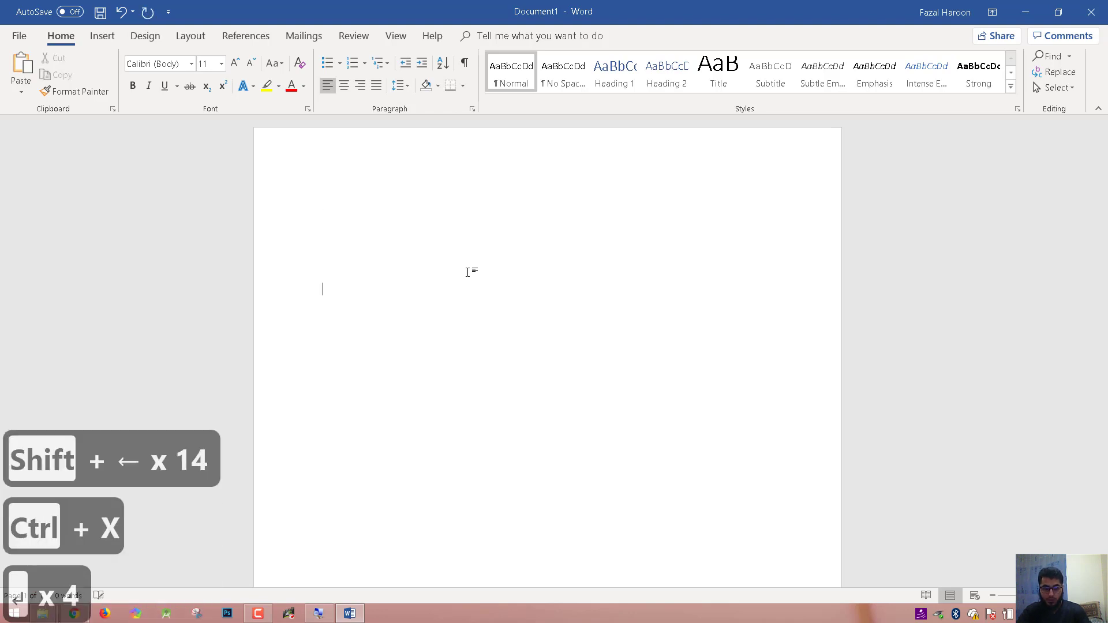
key("ctrl+v")
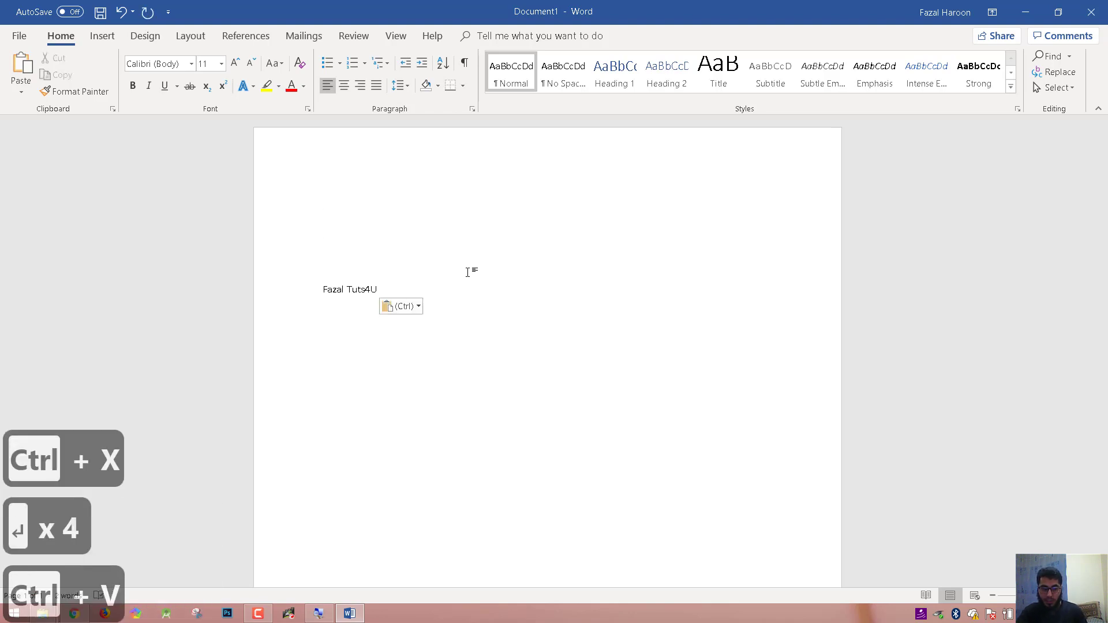
- Copy the pasted channel-name line and paste a duplicate directly below it
key("shift+Up")
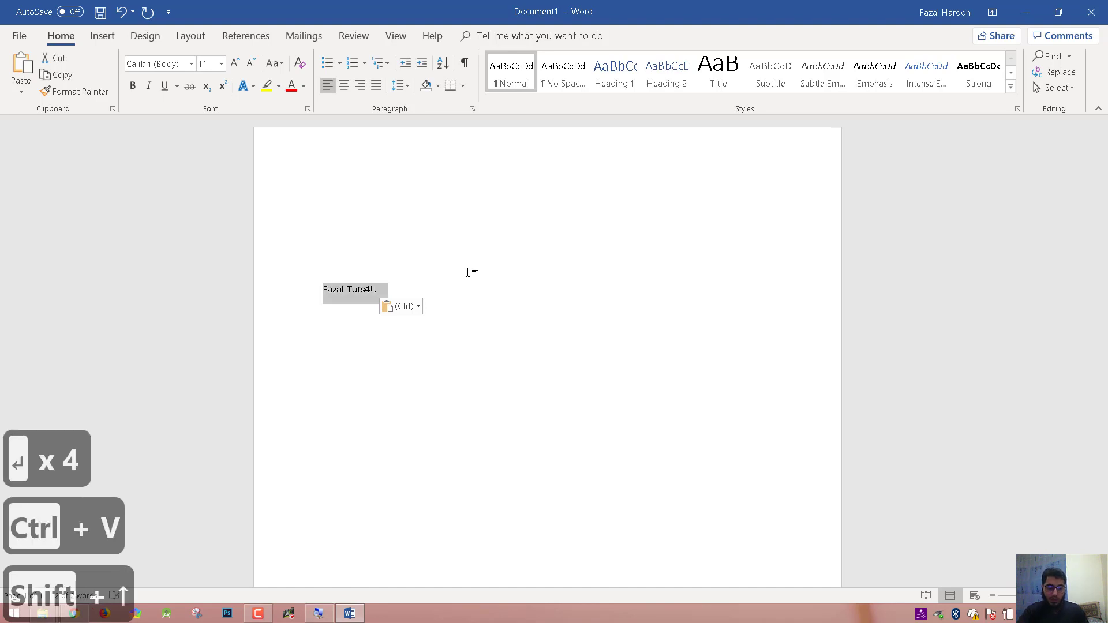
key("ctrl+c")
key("Down")
key("ctrl+v")
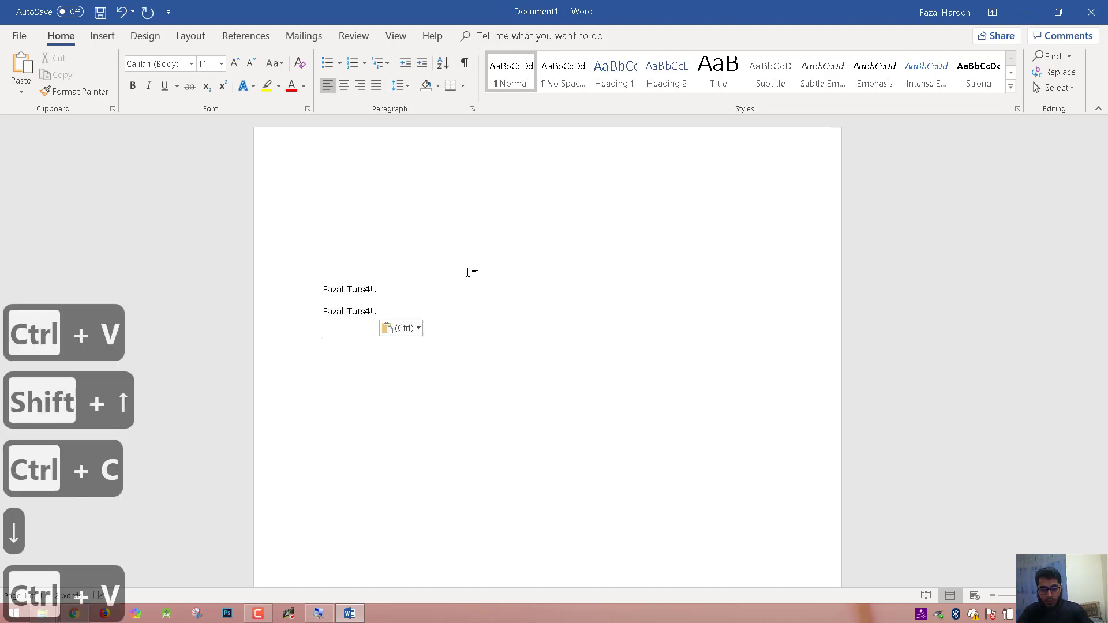
- Paste five more copies of the channel-name line below the existing two
key("ctrl+v")
key("ctrl+v")
key("ctrl+v")
key("ctrl+v")
key("ctrl+v")
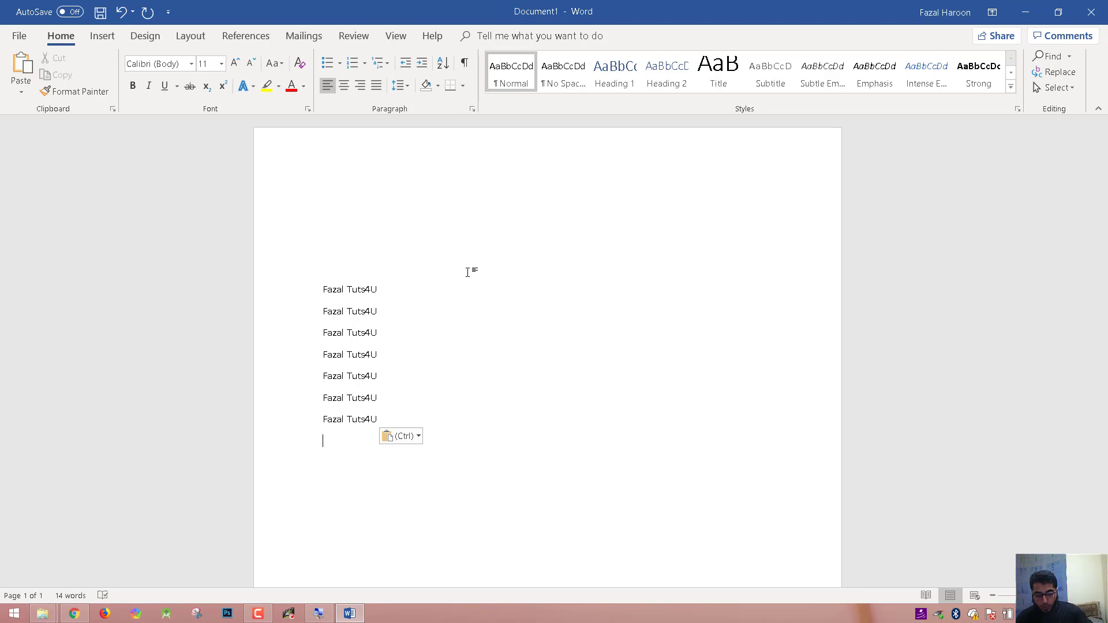
- Open Disk Management, examine the disks and partitions in the maximized window, and close it, keeping the Word document open
key("super+x")
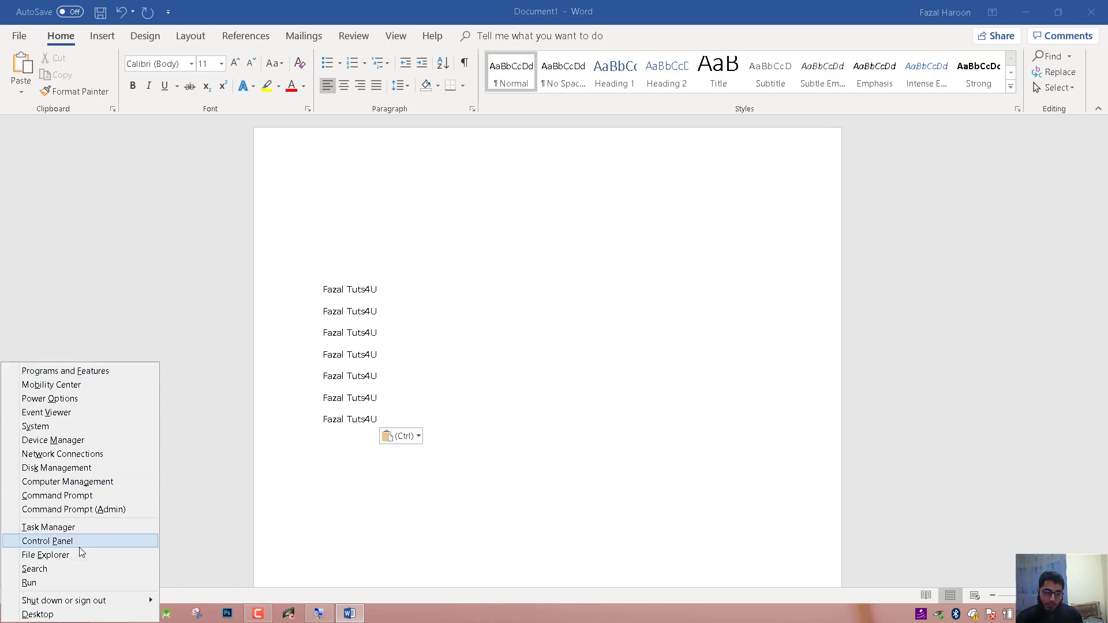
left_click(80, 469)
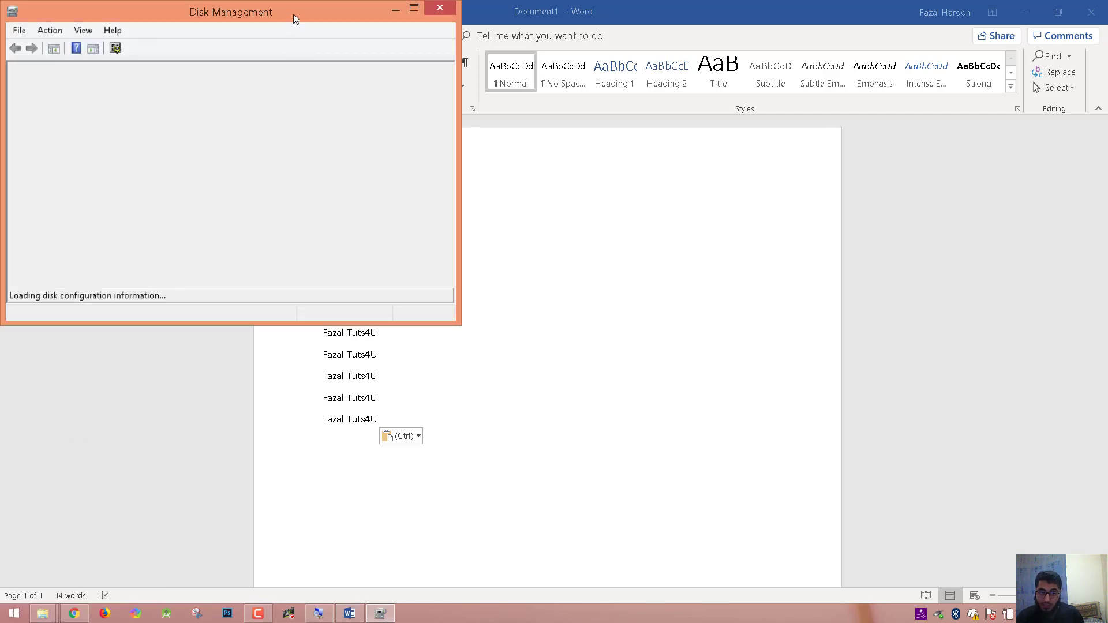
left_click_drag(294, 13, 610, 127)
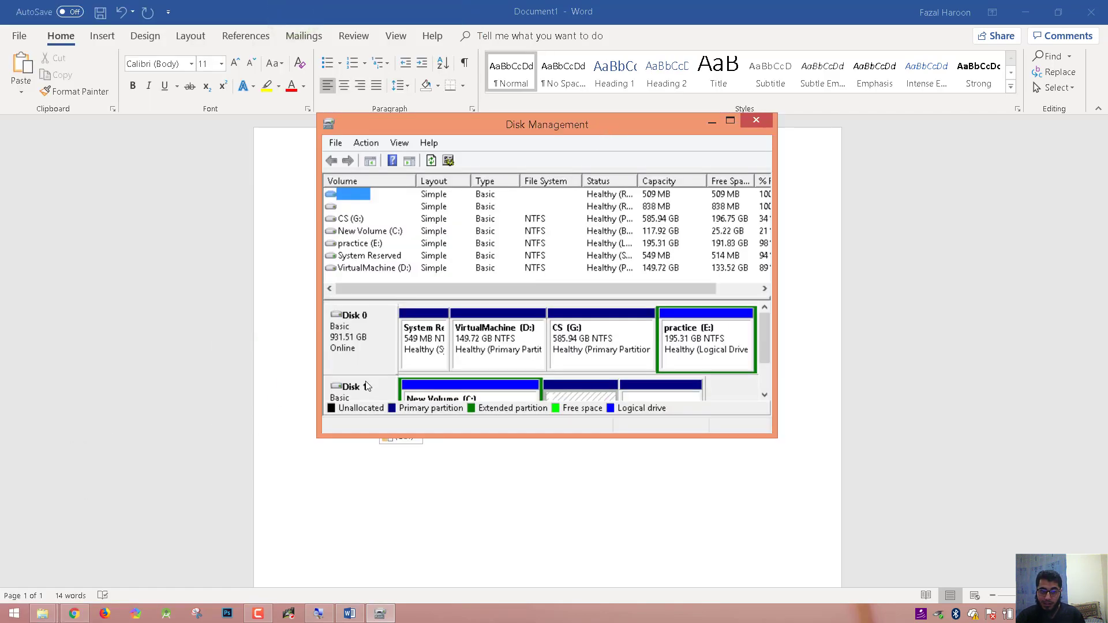
left_click(731, 121)
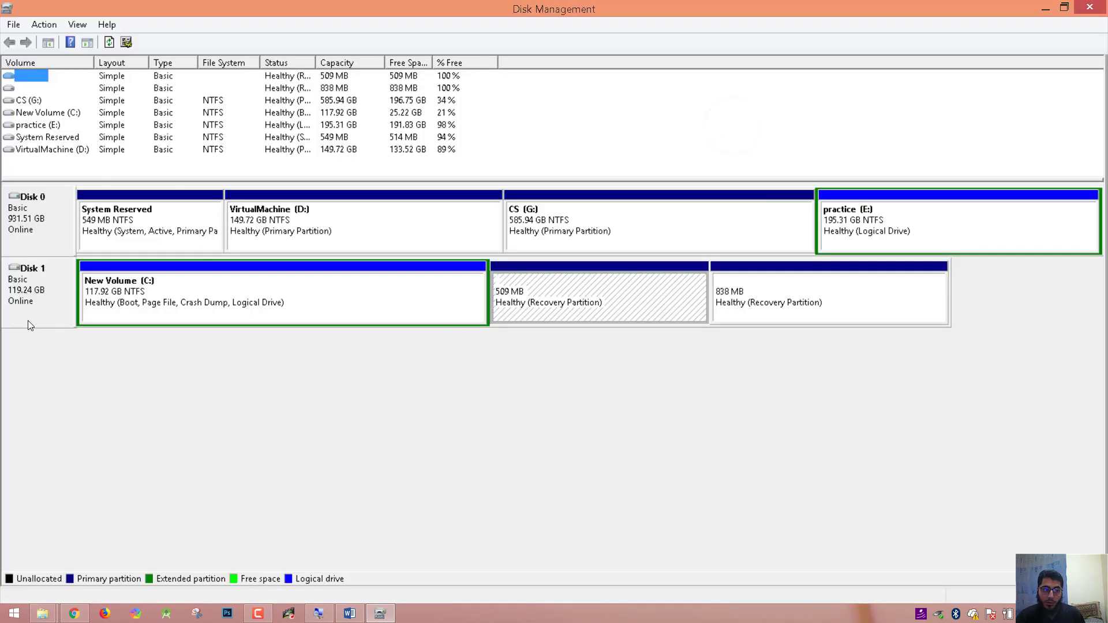
left_click(1085, 11)
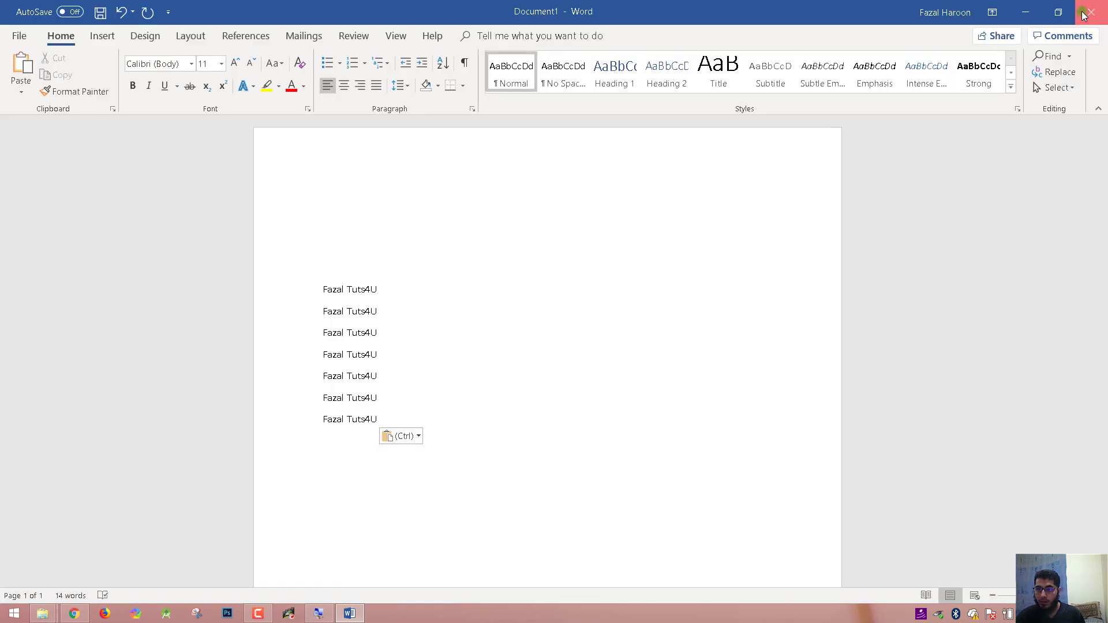
left_click(1084, 13)
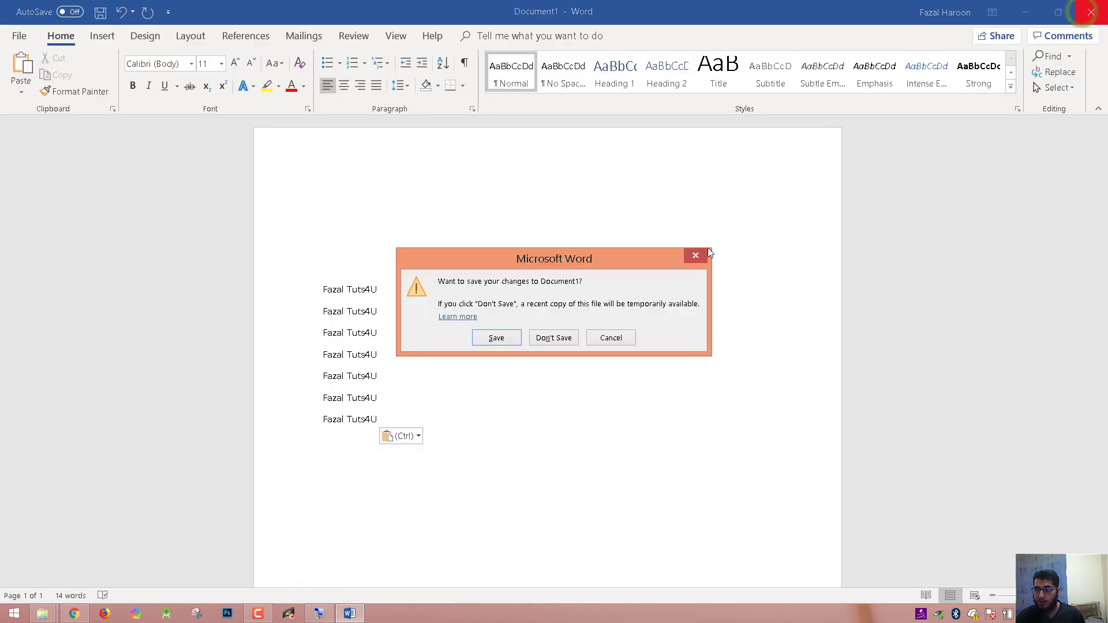
left_click(600, 337)
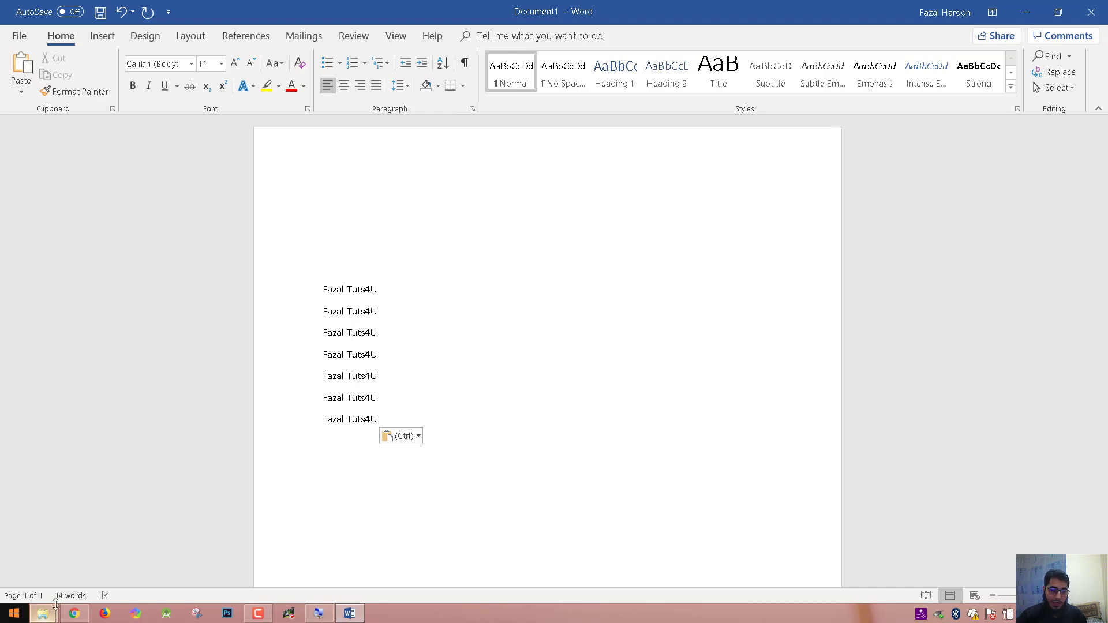
- Display the power options on the Start screen, dismiss them without choosing one, and return to the Word document
left_click(13, 613)
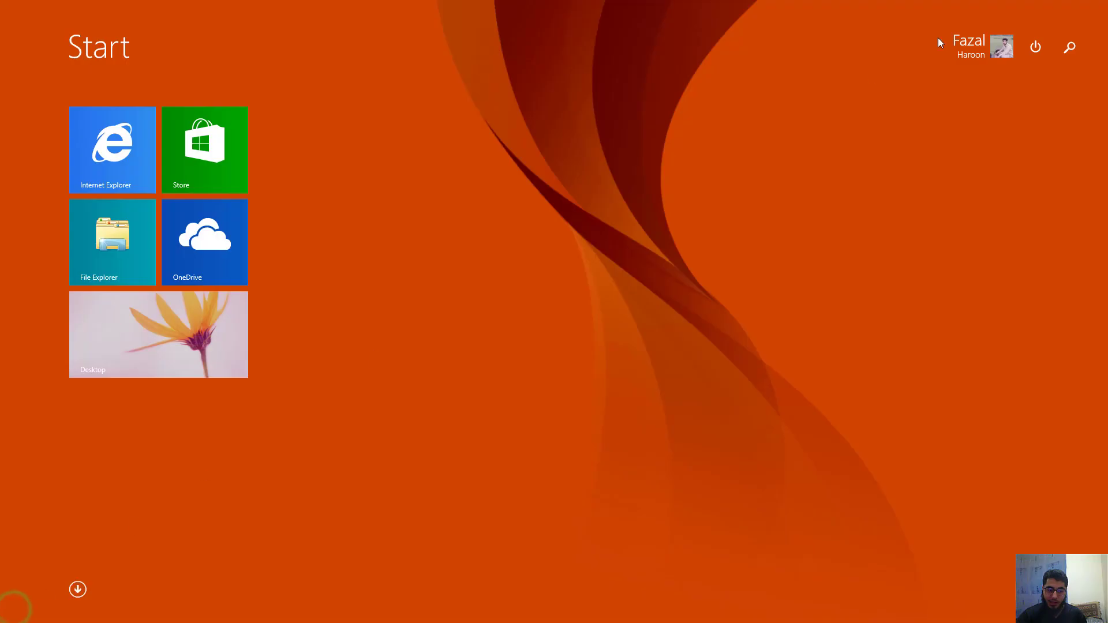
left_click(1043, 53)
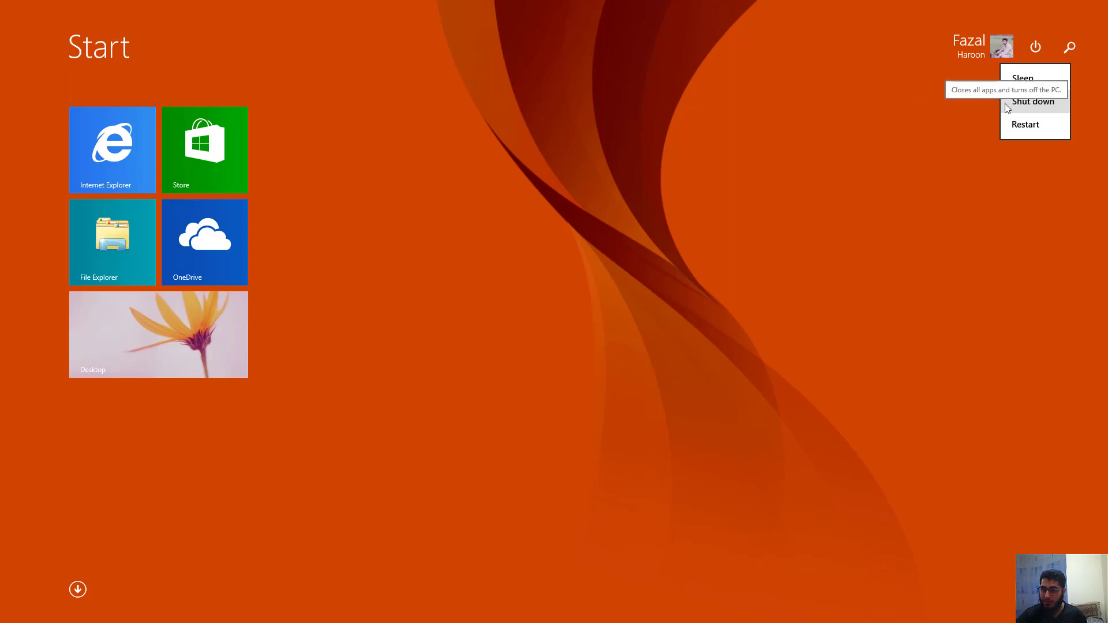
left_click(811, 182)
key("Escape")
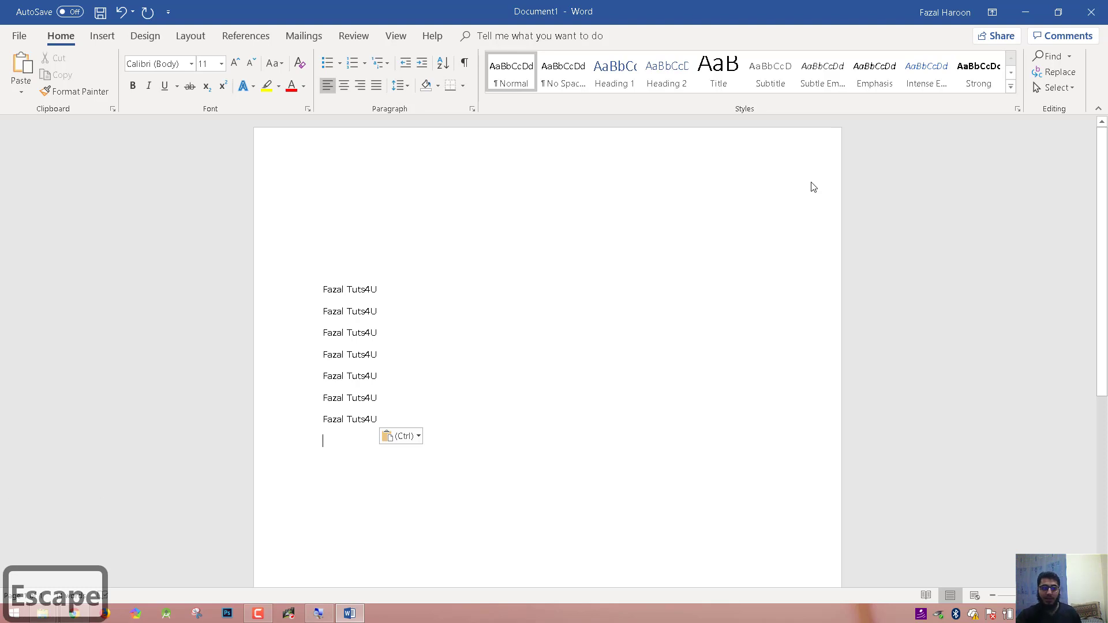
- Open the Windows settings
key("super+i")
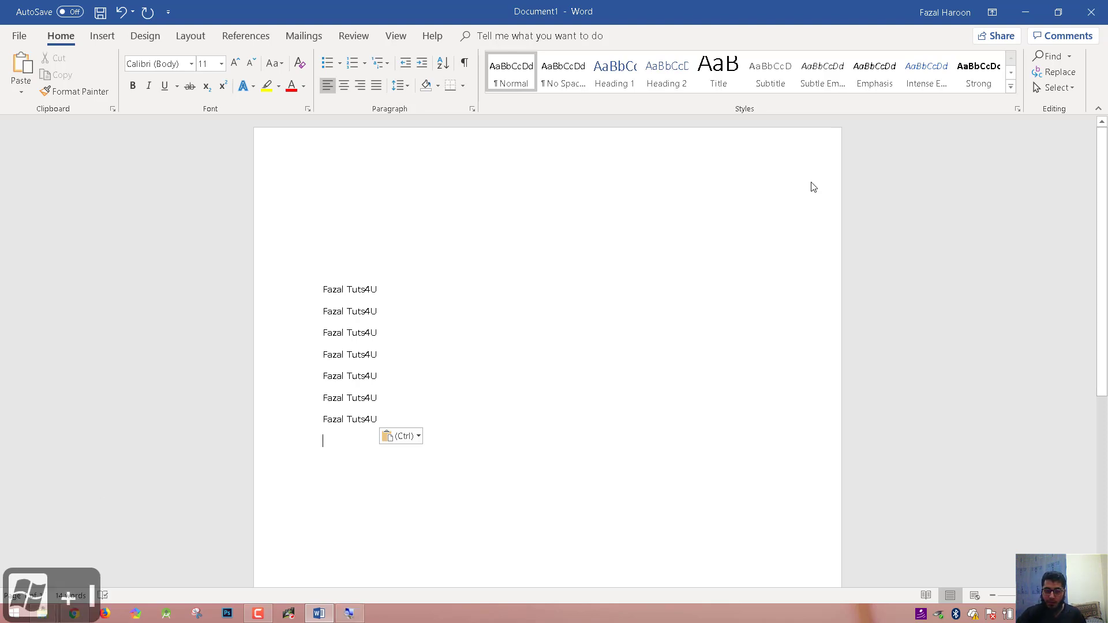